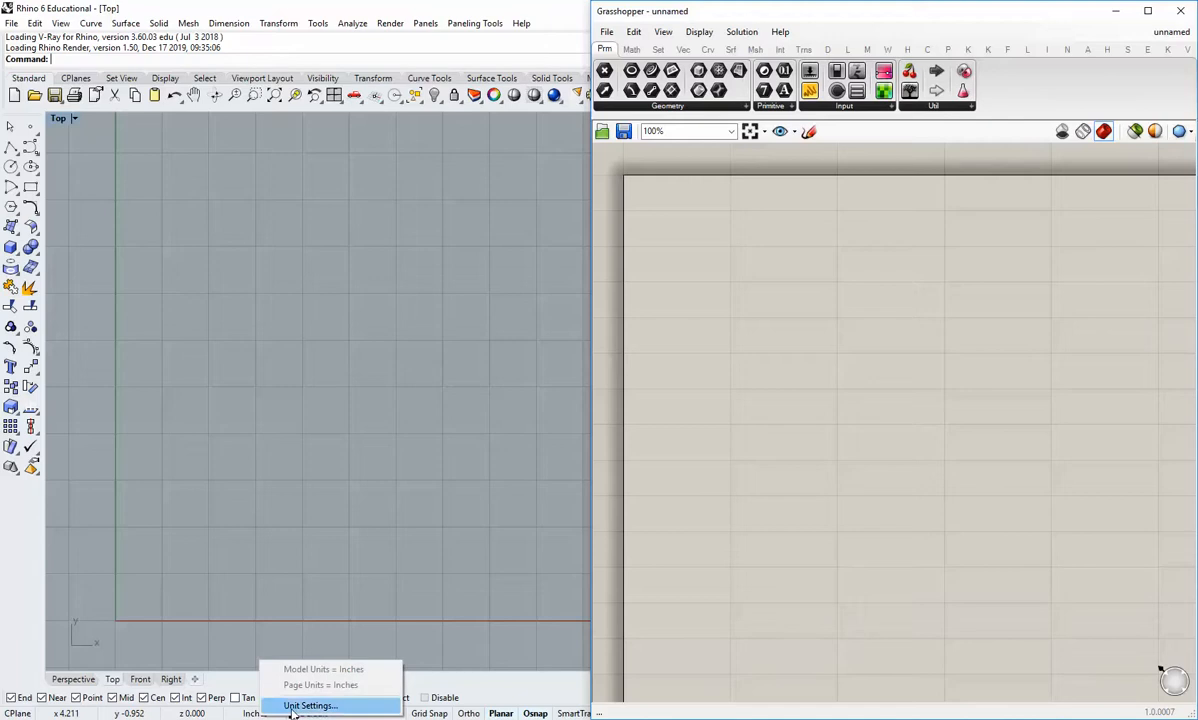
Step: Check the document's model units and tolerances in the unit settings
{"action": "left_click", "coordinate": [305, 705]}
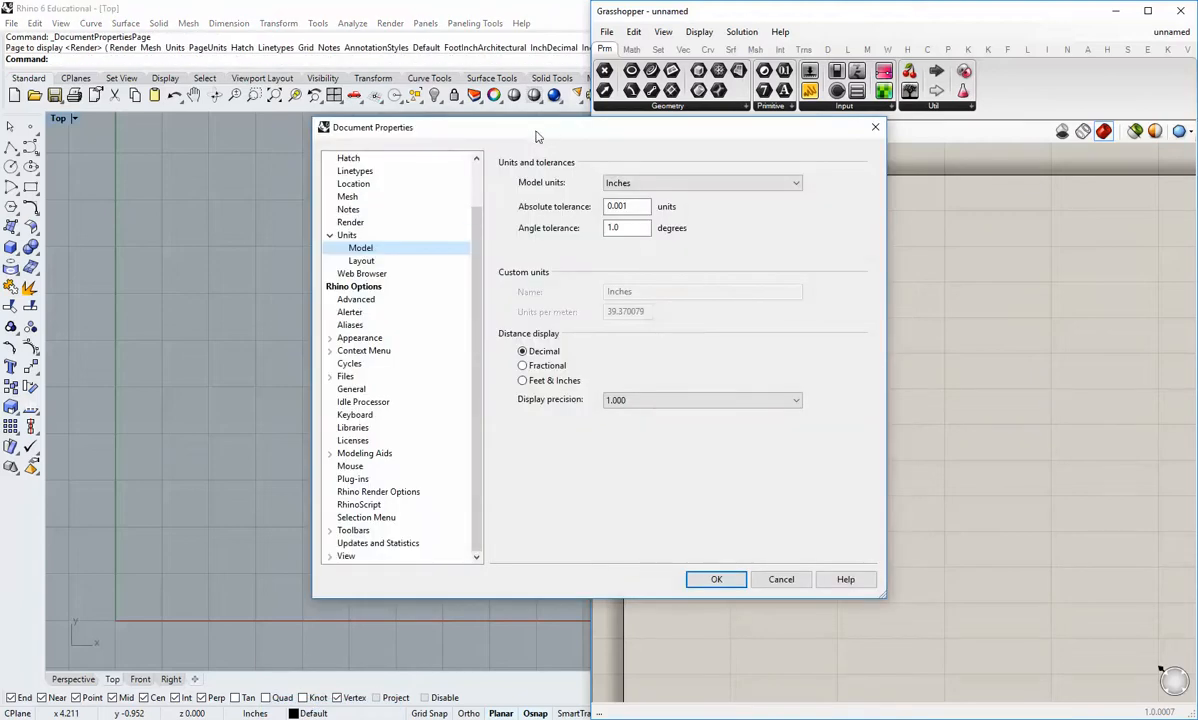
{"action": "left_click", "coordinate": [700, 584]}
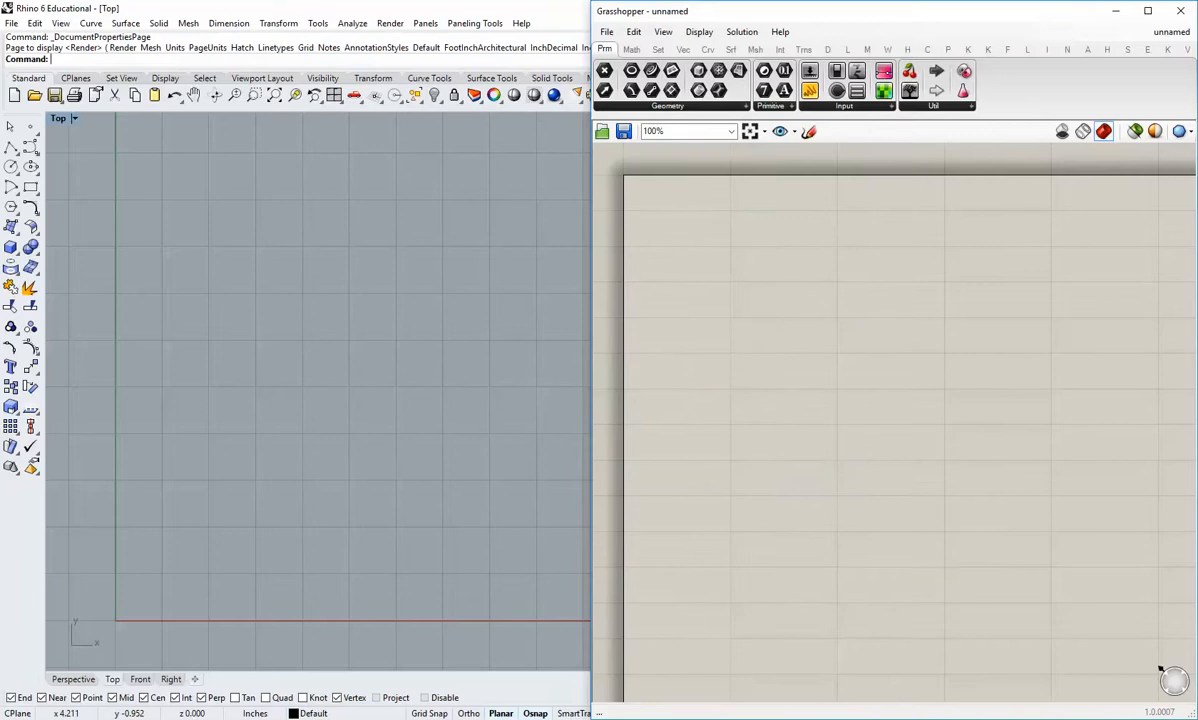
Step: Place a Square grid component on the Grasshopper canvas and position it with free space around it
{"action": "left_click", "coordinate": [718, 317]}
{"action": "left_click", "coordinate": [685, 50]}
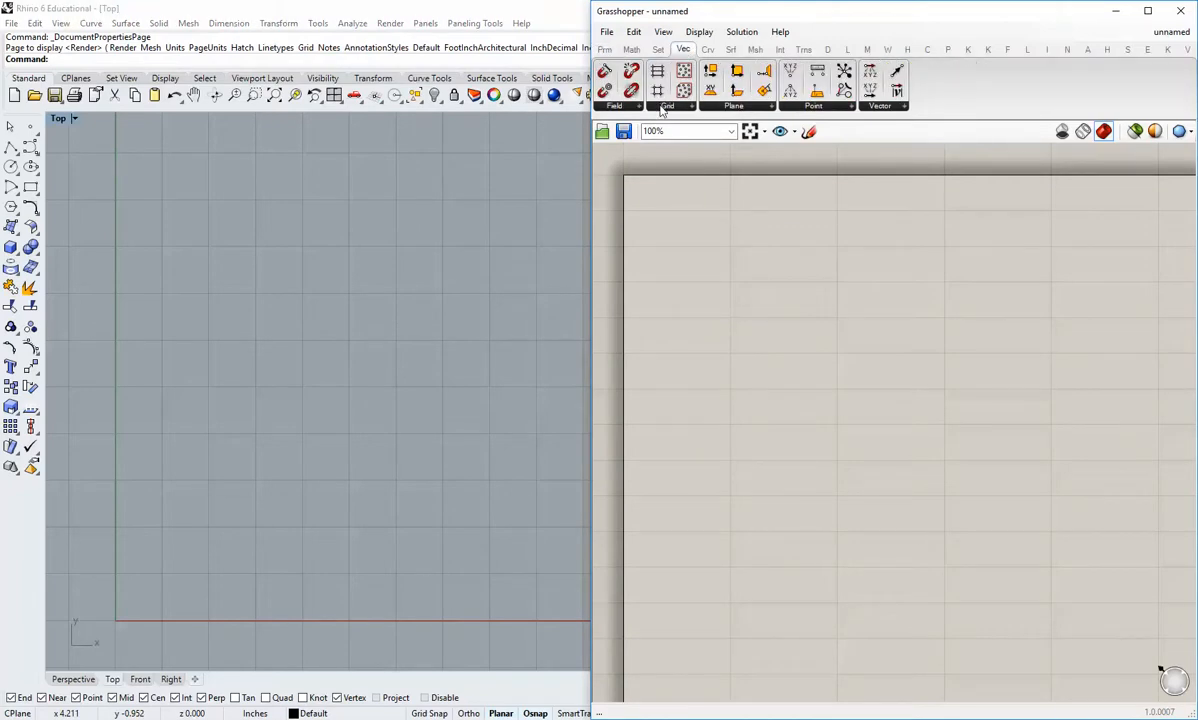
{"action": "left_click", "coordinate": [668, 106]}
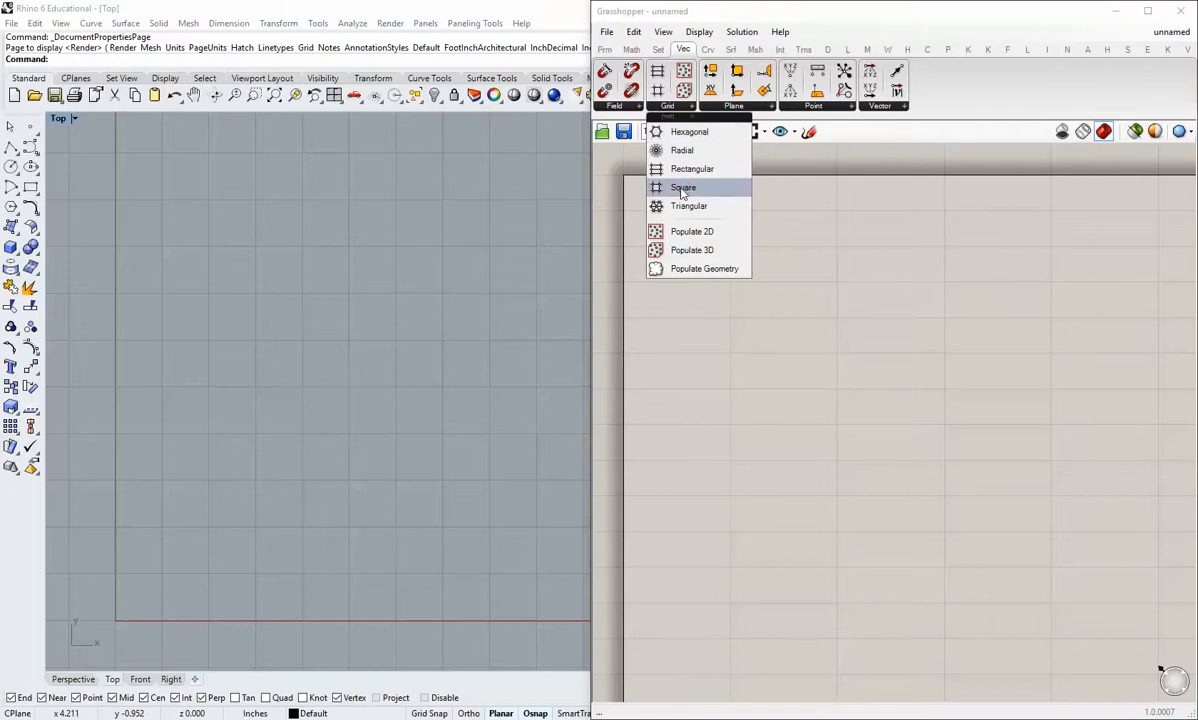
{"action": "left_click_drag", "start_coordinate": [683, 187], "coordinate": [757, 270]}
{"action": "left_click", "coordinate": [738, 350]}
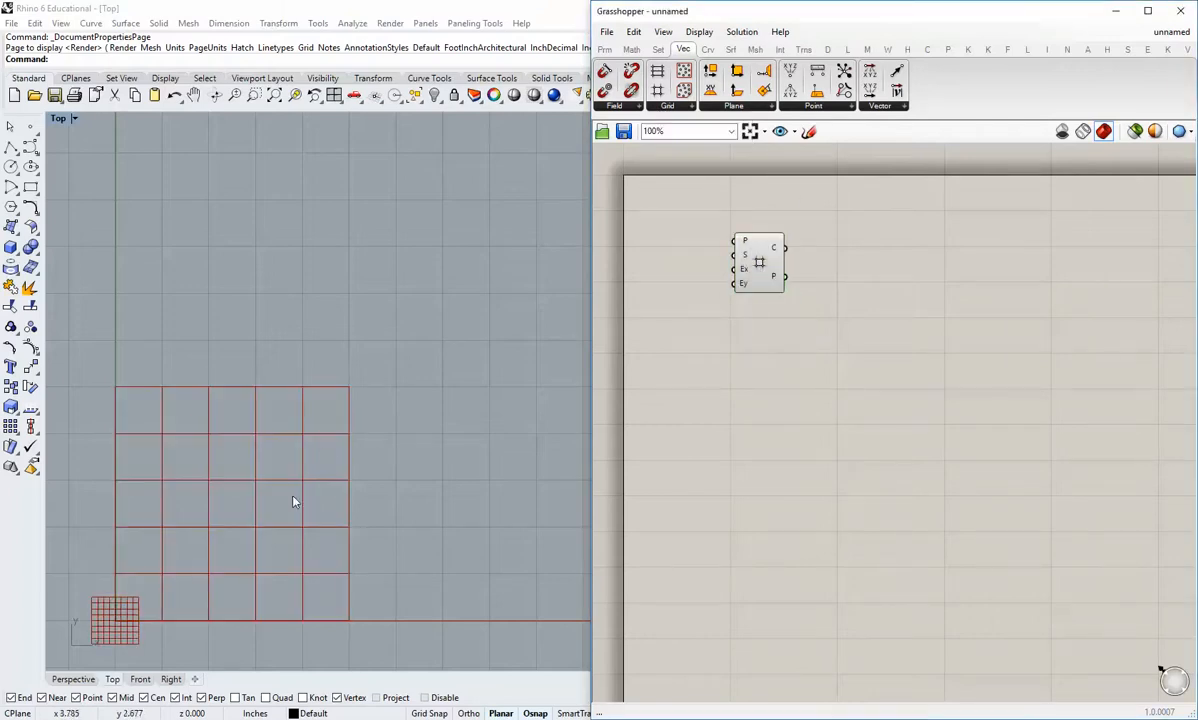
{"action": "right_click_drag", "start_coordinate": [294, 500], "coordinate": [337, 450]}
{"action": "left_click_drag", "start_coordinate": [763, 263], "coordinate": [811, 280]}
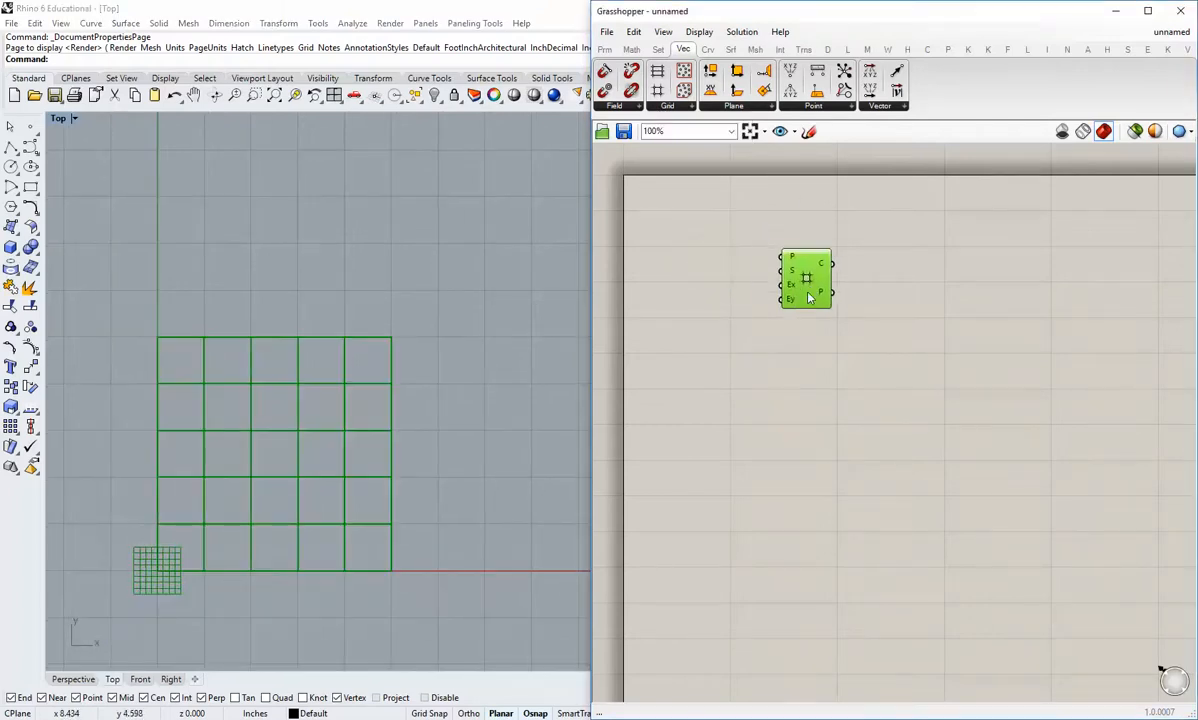
{"action": "left_click", "coordinate": [775, 358]}
{"action": "right_click_drag", "start_coordinate": [792, 356], "coordinate": [828, 372]}
{"action": "scroll", "coordinate": [826, 330], "scroll_direction": "up", "scroll_amount": 2}
{"action": "left_click_drag", "start_coordinate": [822, 312], "coordinate": [839, 321]}
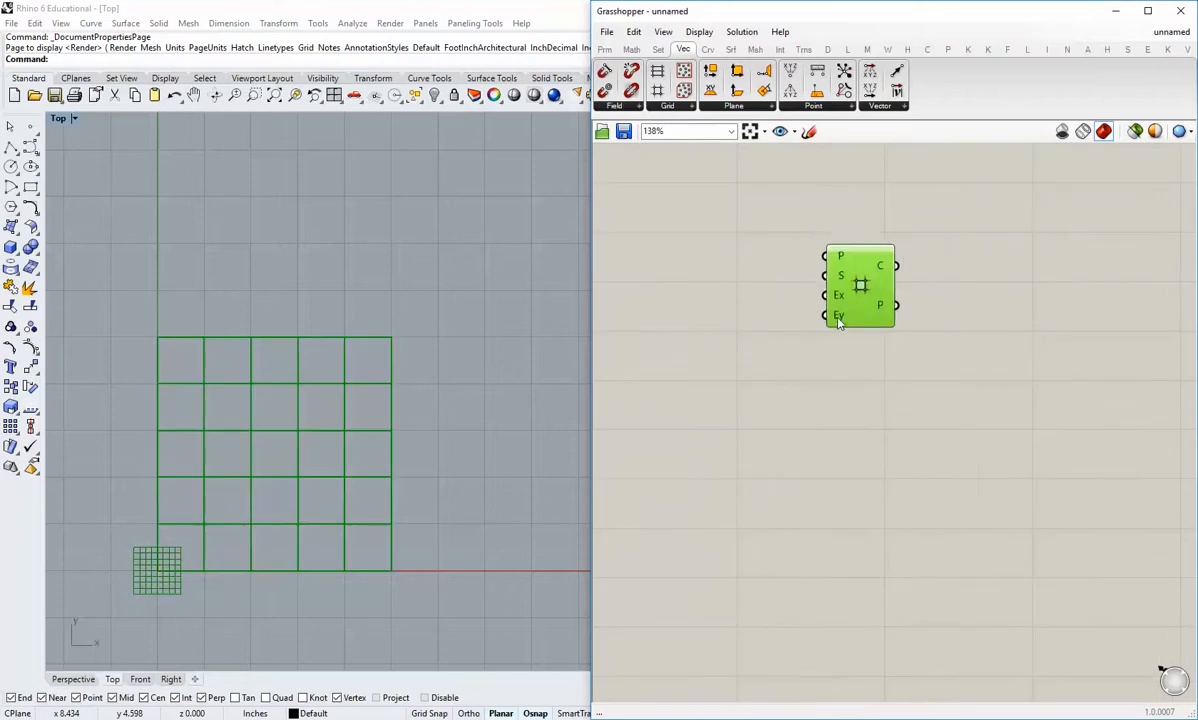
{"action": "scroll", "coordinate": [797, 342], "scroll_direction": "down", "scroll_amount": 2}
{"action": "right_click_drag", "start_coordinate": [792, 342], "coordinate": [803, 356]}
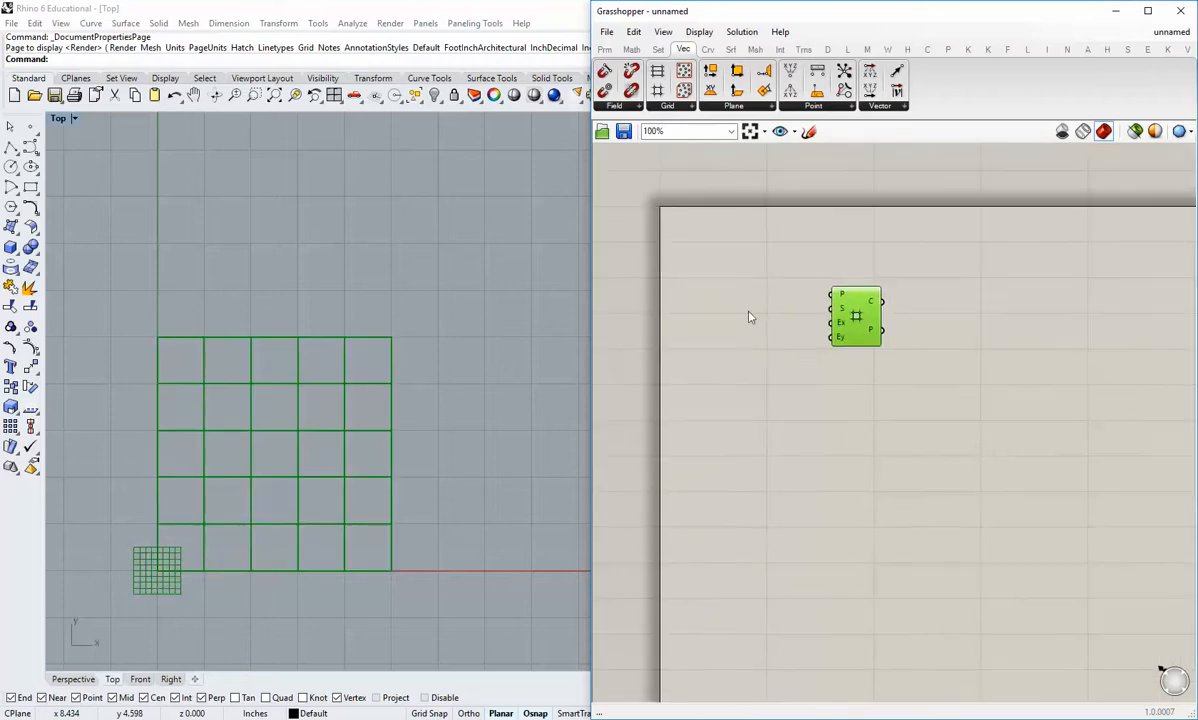
Step: Add a panel containing 9 beside the Square grid component
{"action": "left_click", "coordinate": [604, 49]}
{"action": "left_click_drag", "start_coordinate": [809, 90], "coordinate": [736, 319]}
{"action": "scroll", "coordinate": [736, 319], "scroll_direction": "up", "scroll_amount": 2}
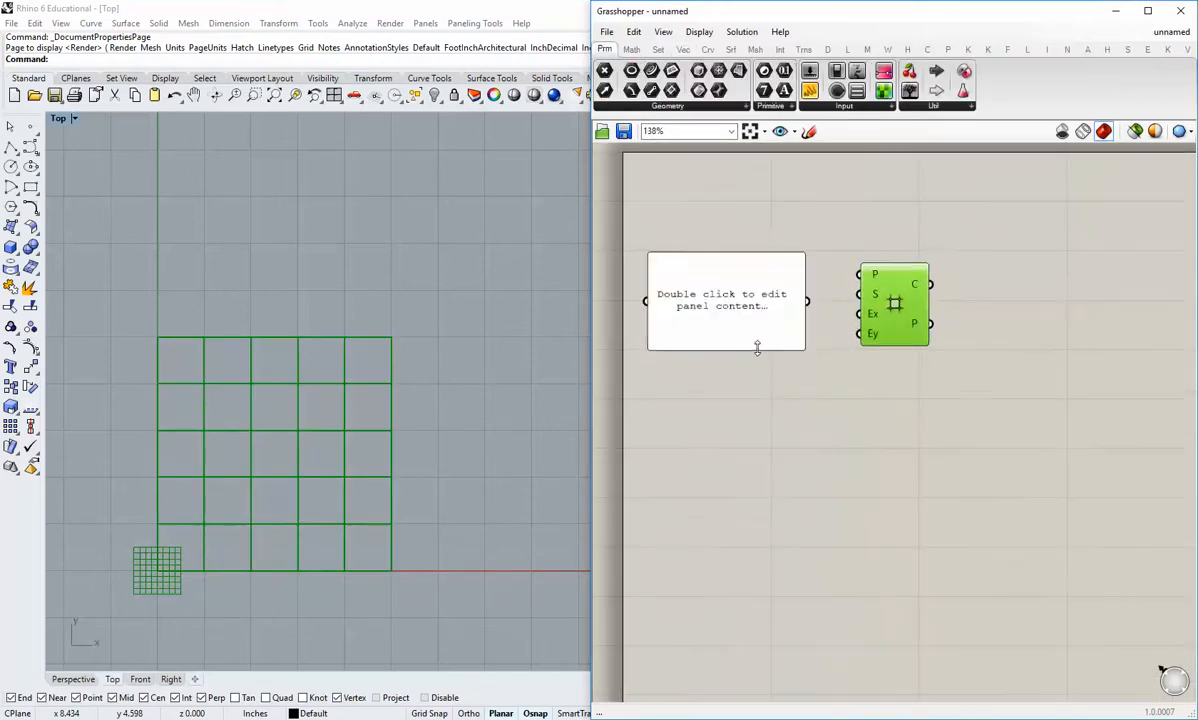
{"action": "left_click", "coordinate": [745, 331]}
{"action": "double_click", "coordinate": [732, 320]}
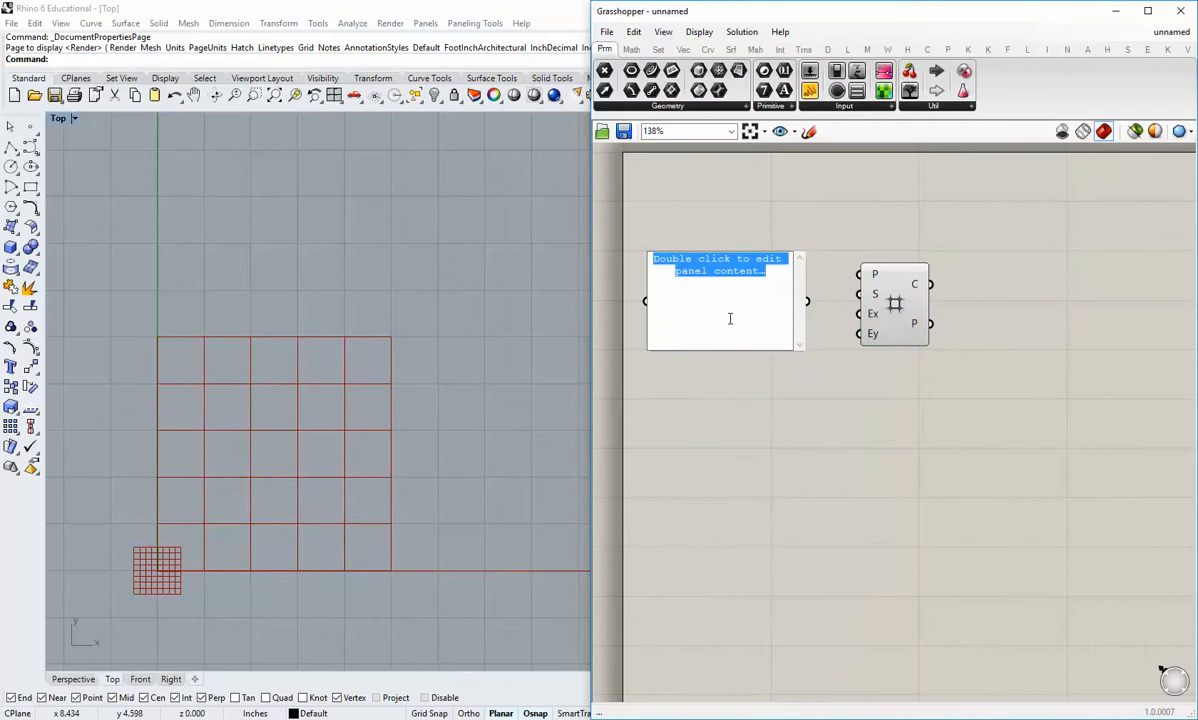
{"action": "type", "text": "9"}
{"action": "left_click", "coordinate": [813, 315]}
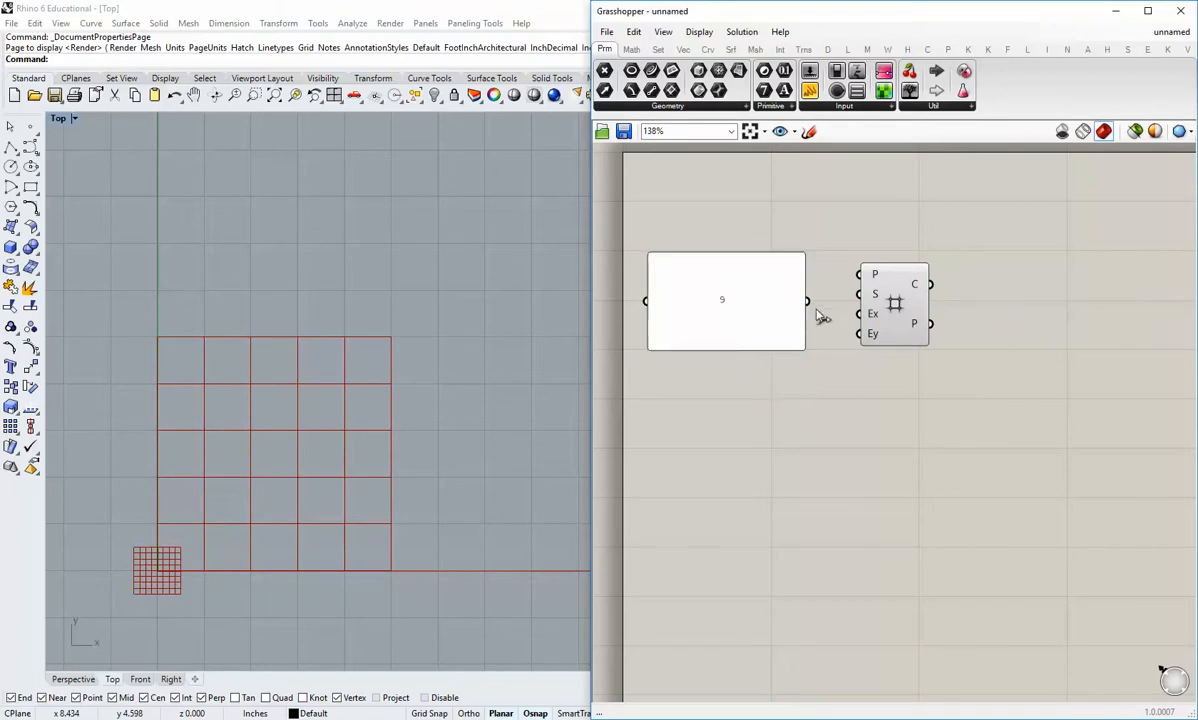
Step: Connect the 9 panel to the grid's Ex input and shrink the panel to fit its value
{"action": "left_click_drag", "start_coordinate": [807, 301], "coordinate": [858, 313]}
{"action": "left_click_drag", "start_coordinate": [803, 349], "coordinate": [778, 313]}
{"action": "right_click_drag", "start_coordinate": [438, 432], "coordinate": [392, 409]}
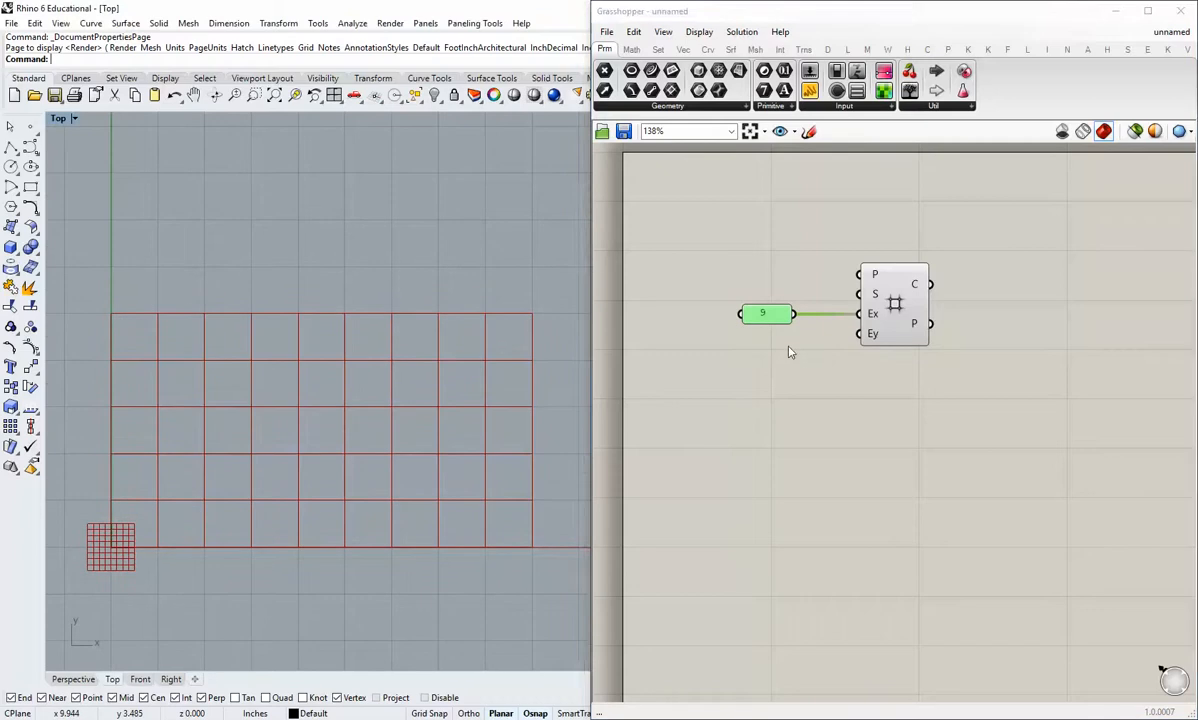
Step: Duplicate the 9 panel, set the copy to 12, connect it to the grid's Ey input and place it directly underneath
{"action": "left_click", "coordinate": [765, 313]}
{"action": "key", "text": "ctrl+c"}
{"action": "key", "text": "ctrl+v"}
{"action": "left_click_drag", "start_coordinate": [780, 330], "coordinate": [853, 337]}
{"action": "double_click", "coordinate": [765, 346]}
{"action": "type", "text": "12"}
{"action": "left_click", "coordinate": [788, 458]}
{"action": "left_click_drag", "start_coordinate": [760, 349], "coordinate": [762, 333]}
{"action": "left_click", "coordinate": [770, 372]}
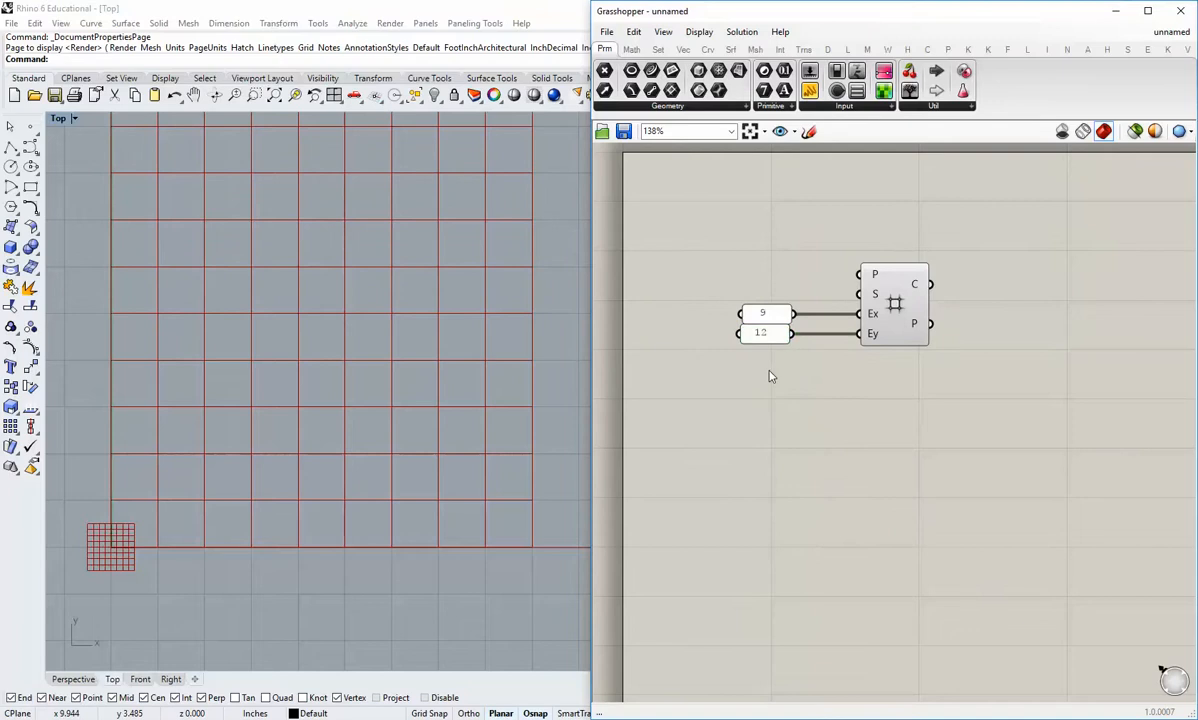
{"action": "scroll", "coordinate": [401, 439], "scroll_direction": "down", "scroll_amount": 2}
{"action": "right_click_drag", "start_coordinate": [388, 402], "coordinate": [371, 432]}
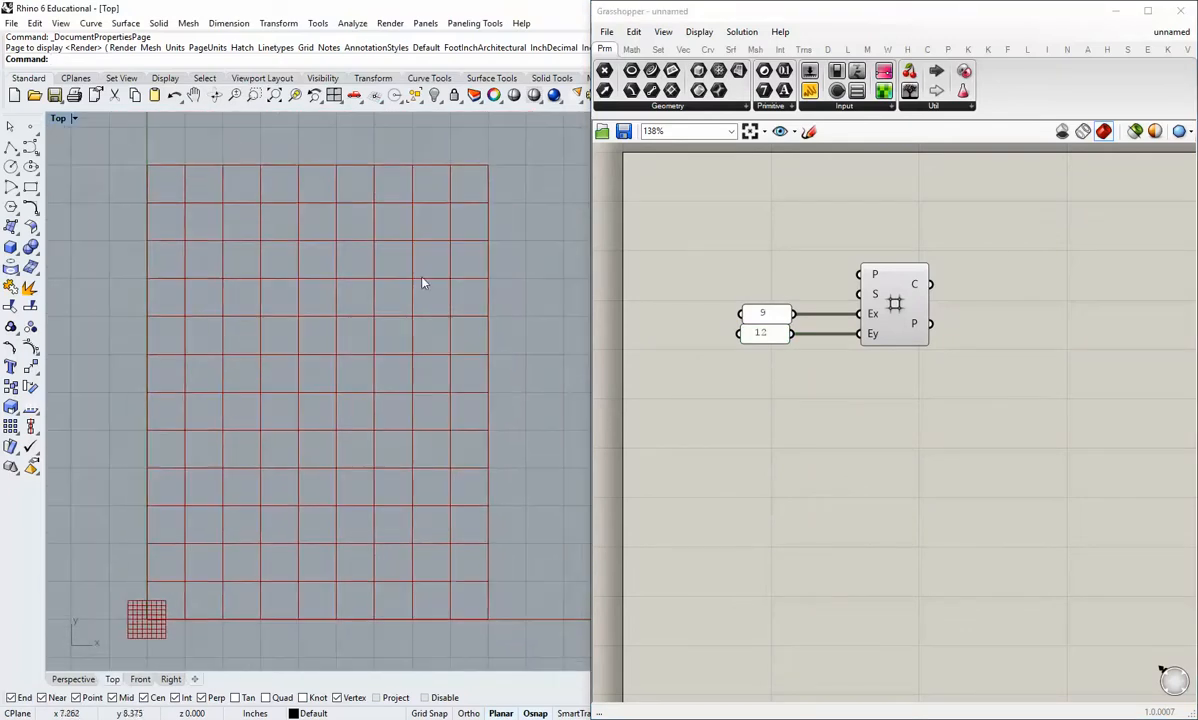
Step: Align the 9 and 12 panels along their right edges
{"action": "right_click_drag", "start_coordinate": [842, 400], "coordinate": [840, 434]}
{"action": "left_click_drag", "start_coordinate": [803, 387], "coordinate": [690, 318]}
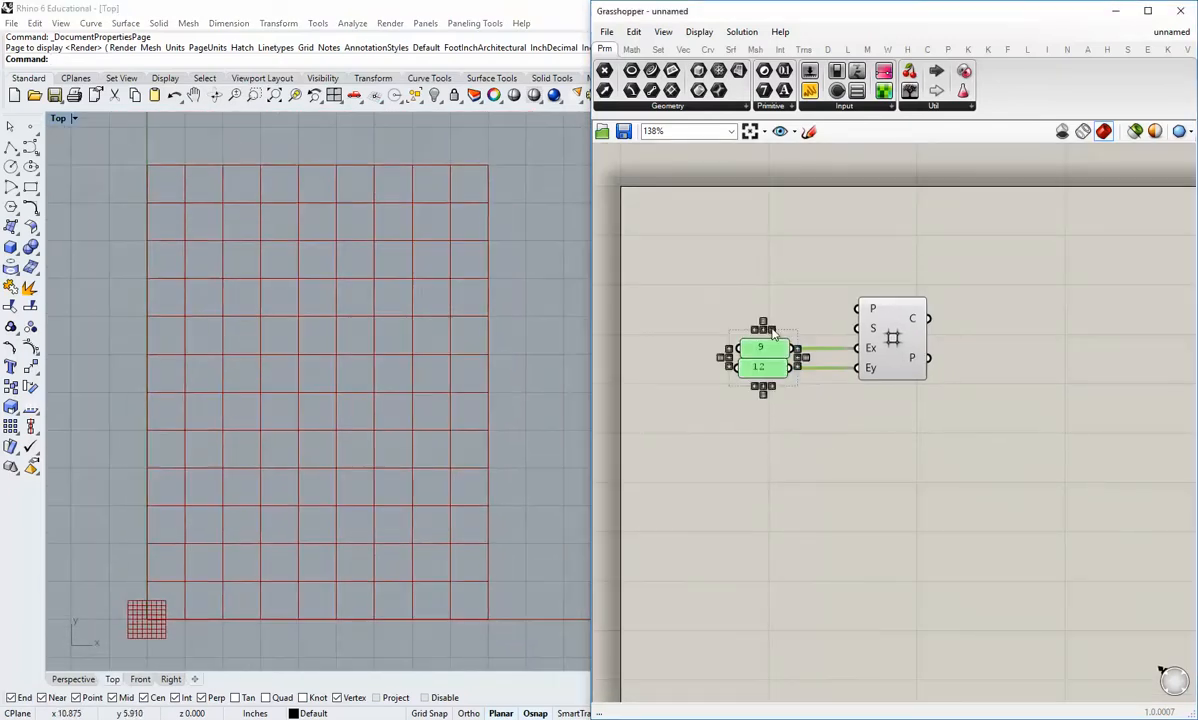
{"action": "left_click", "coordinate": [781, 296]}
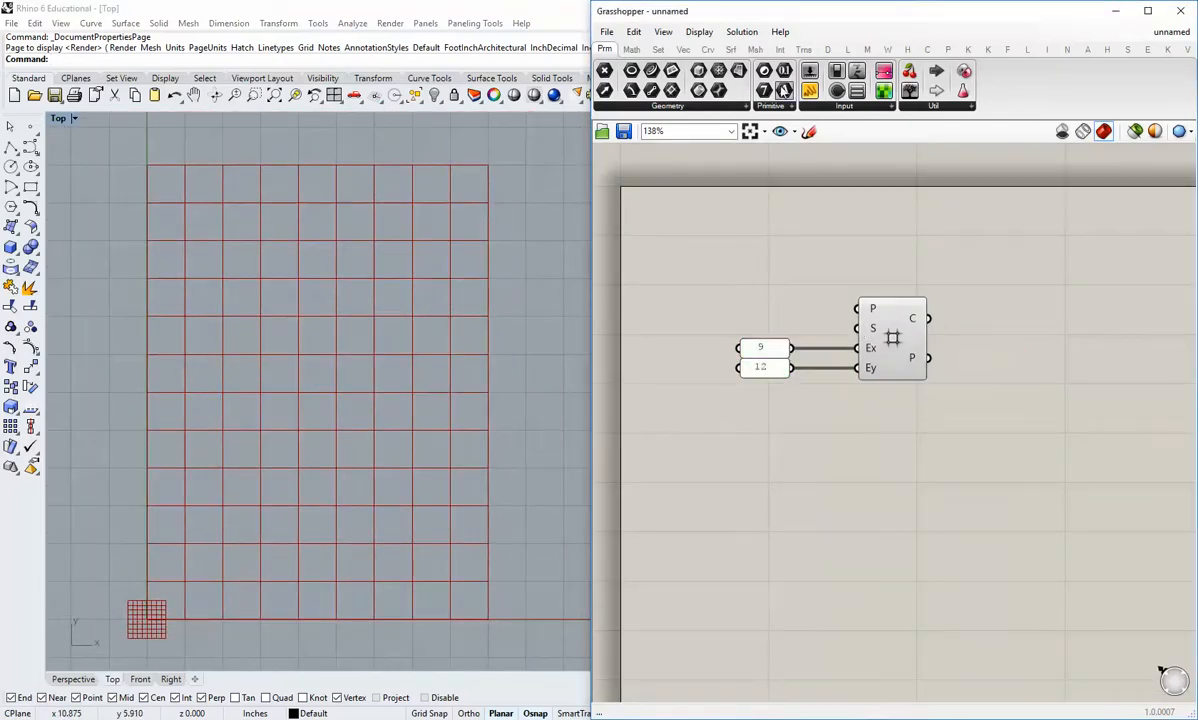
Step: Add a number slider above the panels and connect it to the grid's S (size) input
{"action": "left_click_drag", "start_coordinate": [758, 249], "coordinate": [857, 328]}
{"action": "left_click", "coordinate": [735, 268]}
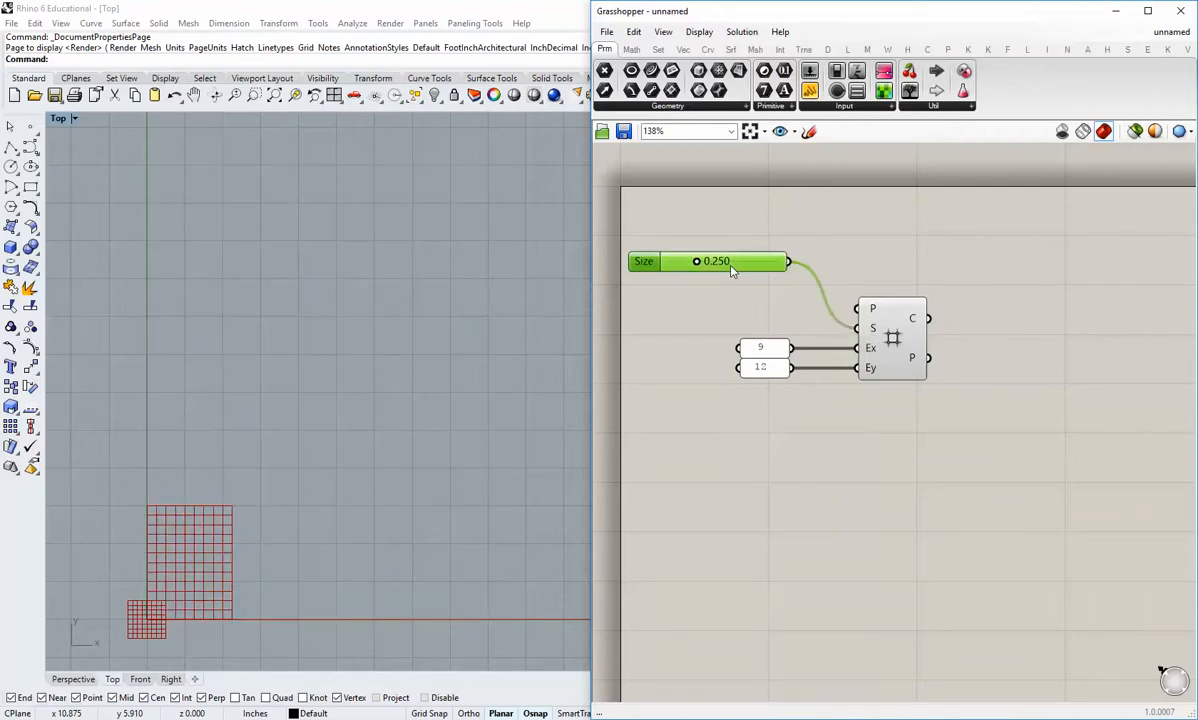
{"action": "right_click", "coordinate": [731, 270]}
{"action": "left_click", "coordinate": [721, 303]}
Step: Set the Size slider to 0.65
{"action": "double_click", "coordinate": [718, 268]}
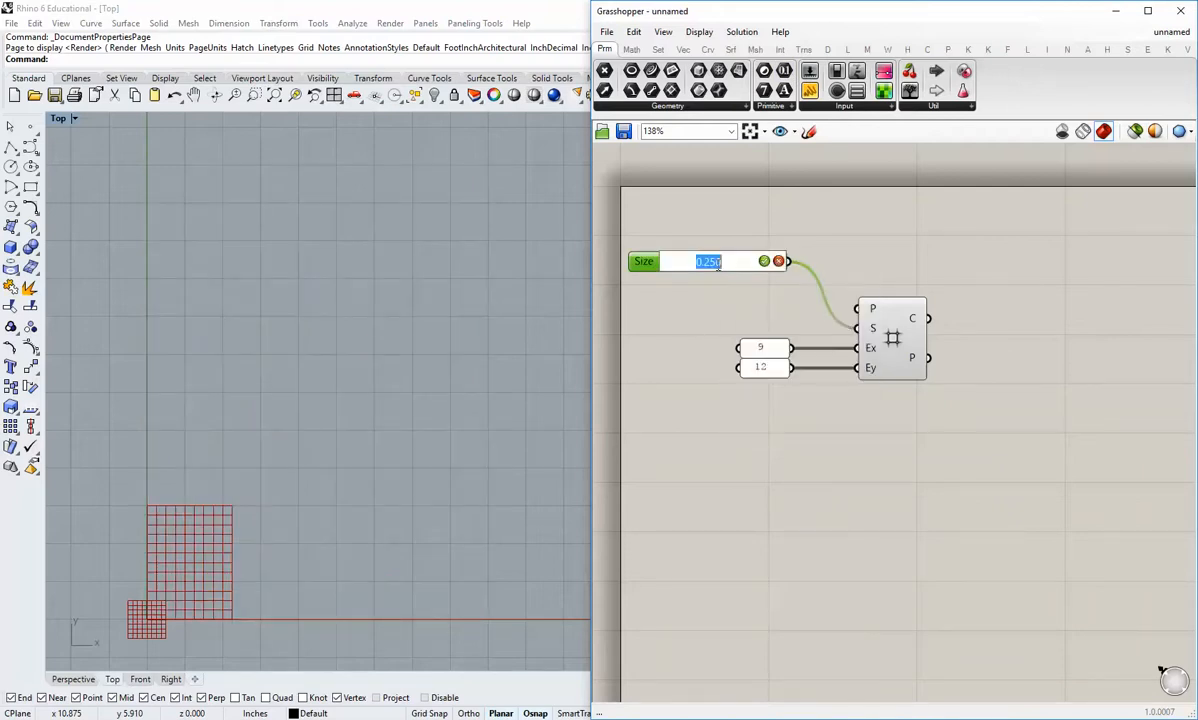
{"action": "left_click", "coordinate": [732, 267]}
{"action": "key", "text": "BackSpace"}
{"action": "key", "text": "BackSpace"}
{"action": "type", "text": "65"}
{"action": "key", "text": "Return"}
{"action": "left_click", "coordinate": [730, 305]}
Step: Move the Size slider level with the S input and align its right edge with the two panels
{"action": "left_click_drag", "start_coordinate": [763, 265], "coordinate": [772, 332]}
{"action": "left_click", "coordinate": [773, 297]}
{"action": "right_click_drag", "start_coordinate": [288, 494], "coordinate": [342, 447]}
{"action": "scroll", "coordinate": [322, 478], "scroll_direction": "up", "scroll_amount": 4}
{"action": "left_click_drag", "start_coordinate": [785, 390], "coordinate": [779, 330]}
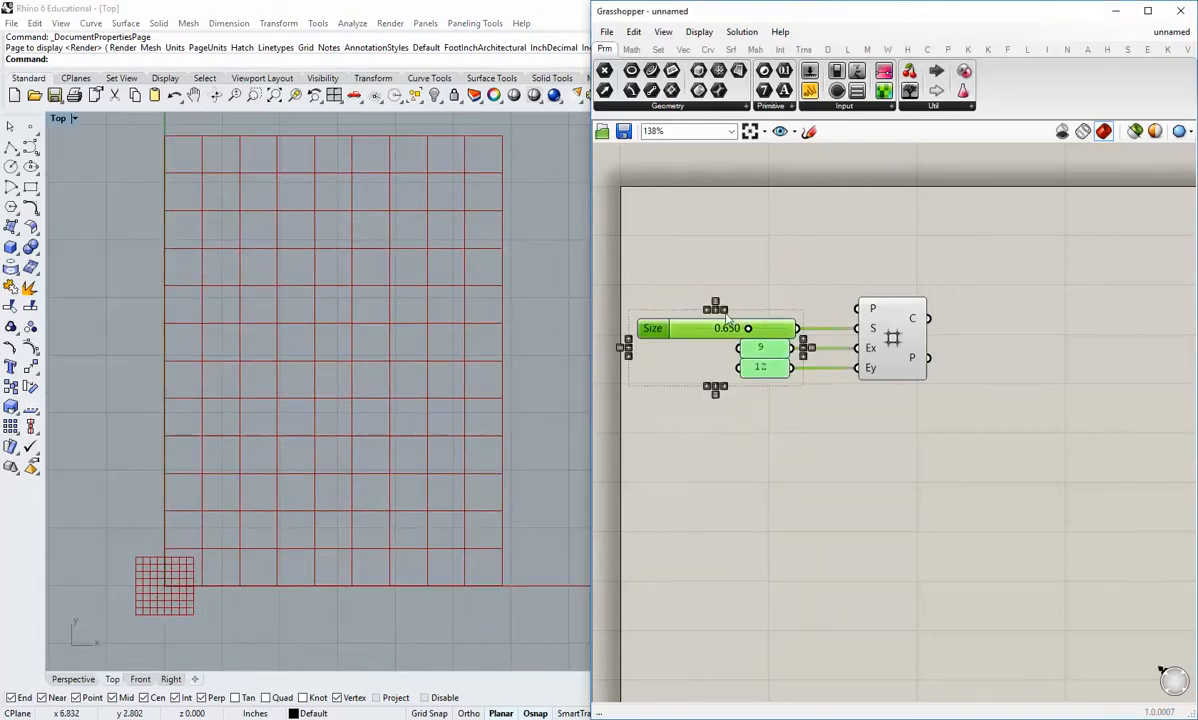
{"action": "left_click", "coordinate": [803, 347]}
{"action": "left_click", "coordinate": [761, 298]}
Step: Turn off the viewport preview of the Square grid component
{"action": "right_click_drag", "start_coordinate": [866, 428], "coordinate": [841, 458]}
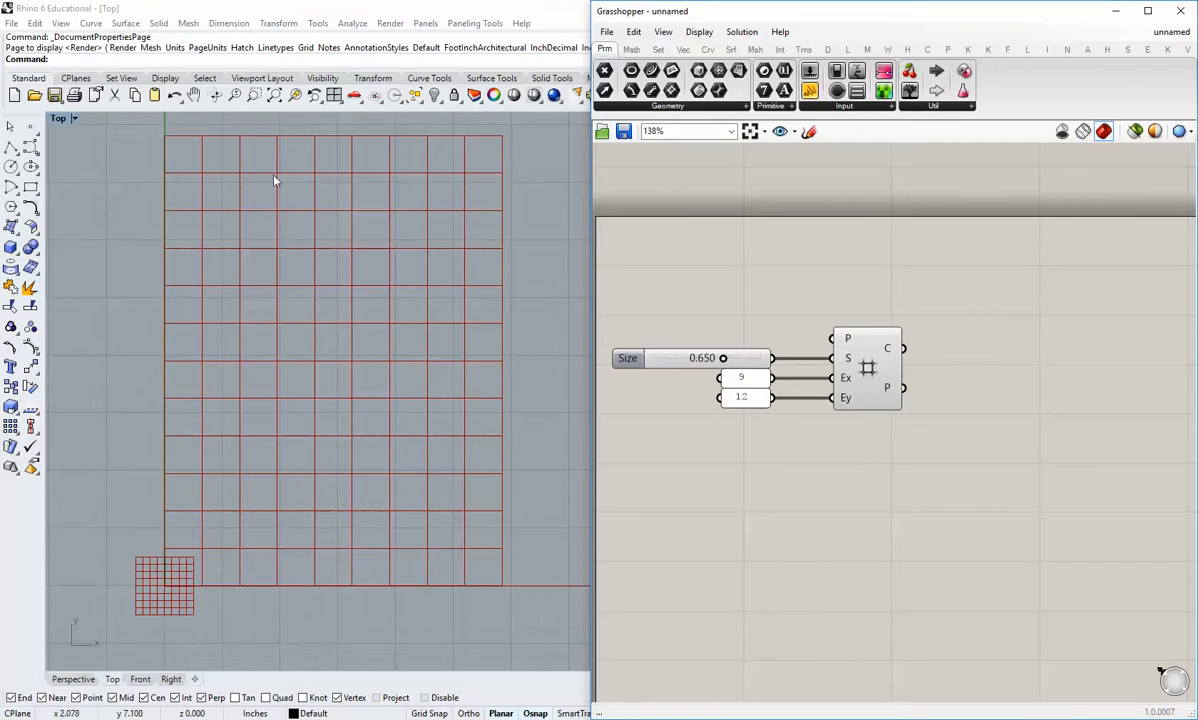
{"action": "right_click", "coordinate": [868, 368]}
{"action": "left_click", "coordinate": [897, 390]}
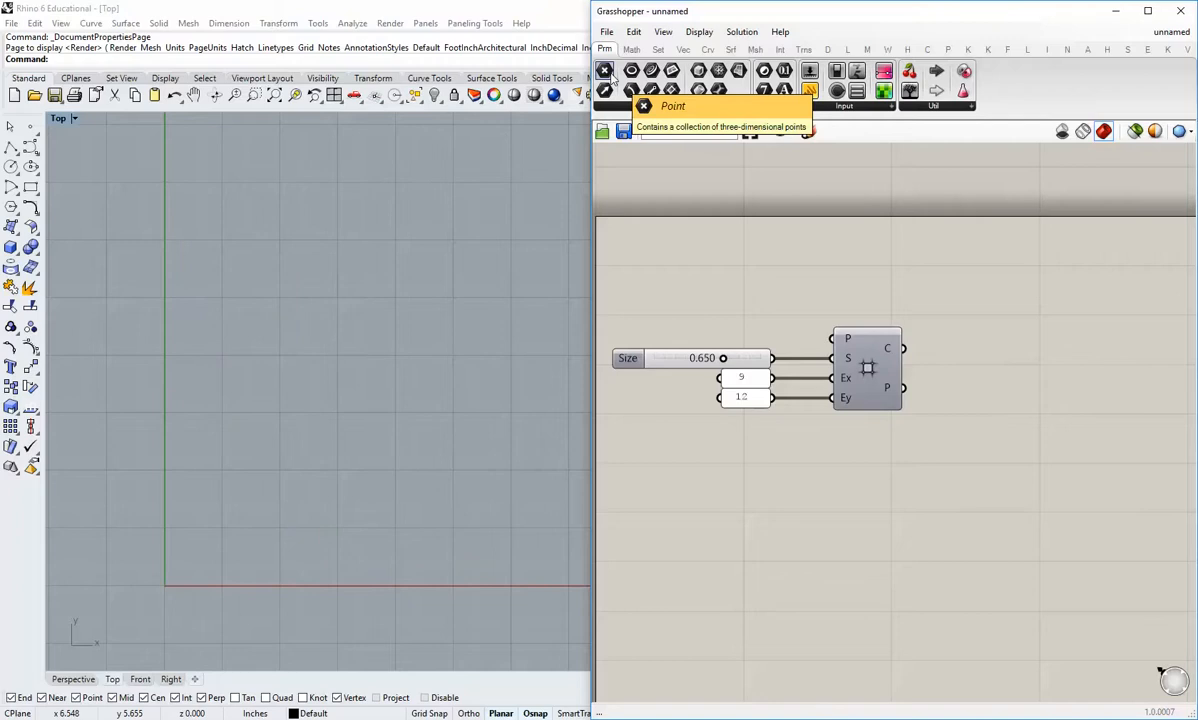
Step: Add a Point parameter to the right of the grid component and connect the grid's P (points) output to it
{"action": "left_click_drag", "start_coordinate": [607, 75], "coordinate": [1010, 394]}
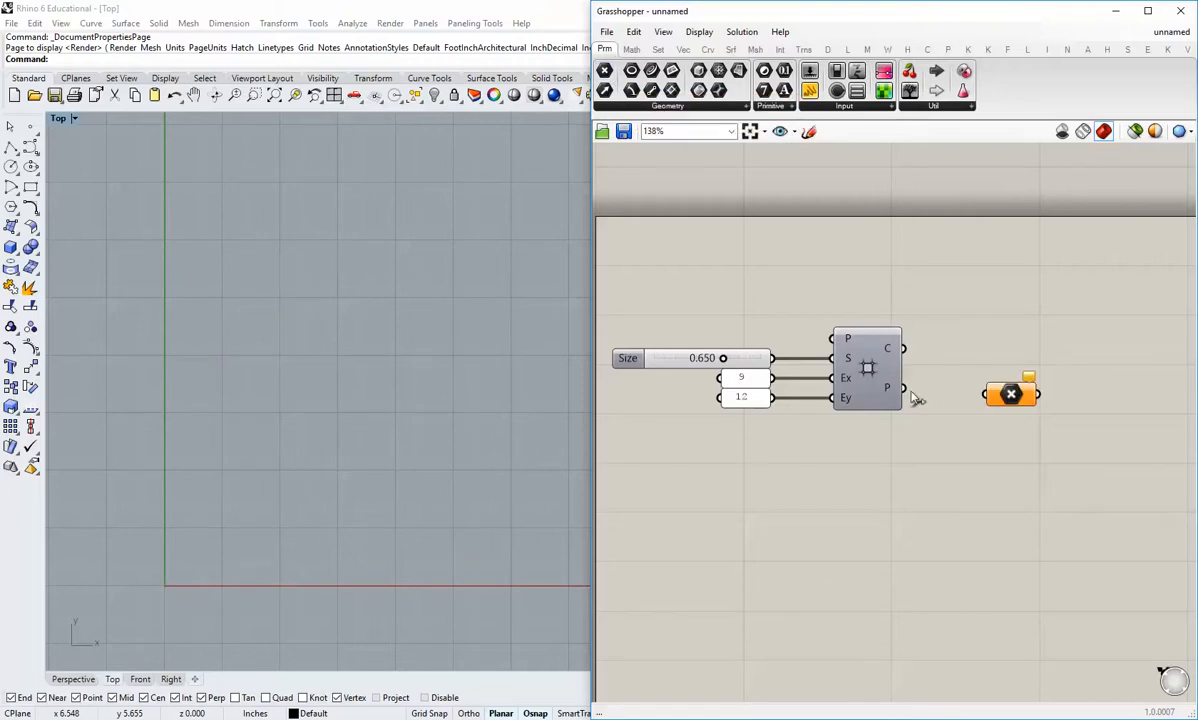
{"action": "left_click_drag", "start_coordinate": [903, 388], "coordinate": [976, 388]}
{"action": "left_click", "coordinate": [953, 455]}
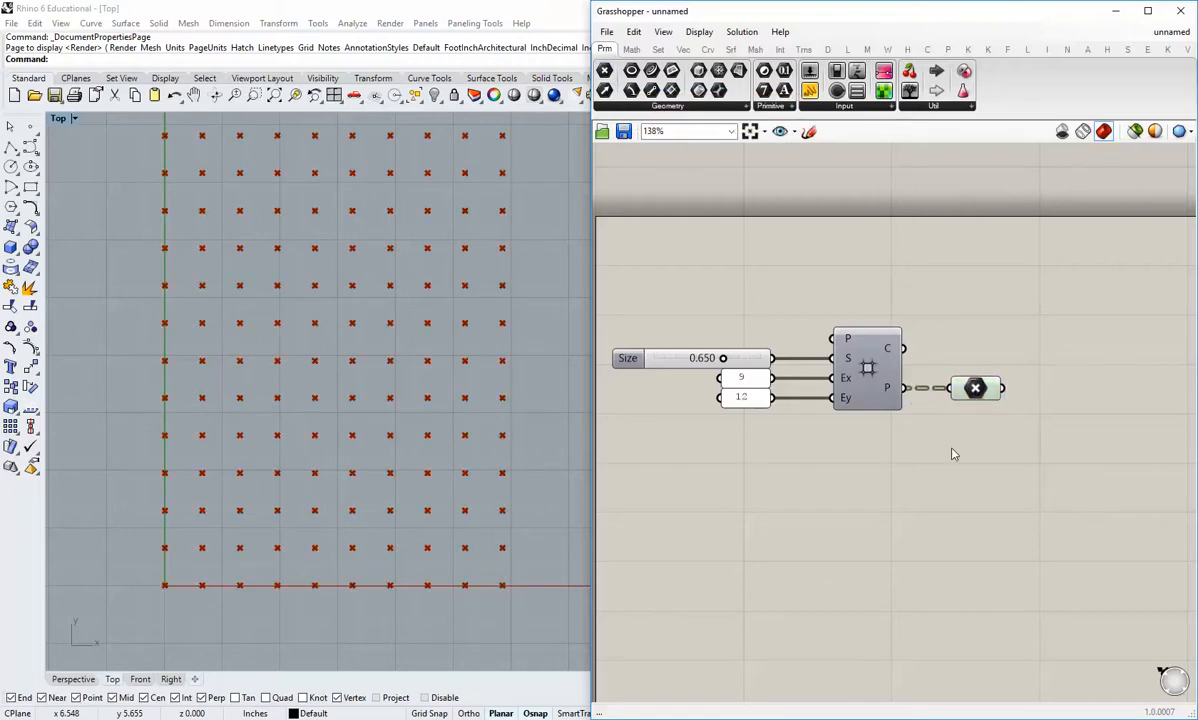
{"action": "right_click_drag", "start_coordinate": [371, 456], "coordinate": [338, 483]}
{"action": "right_click_drag", "start_coordinate": [829, 510], "coordinate": [834, 447]}
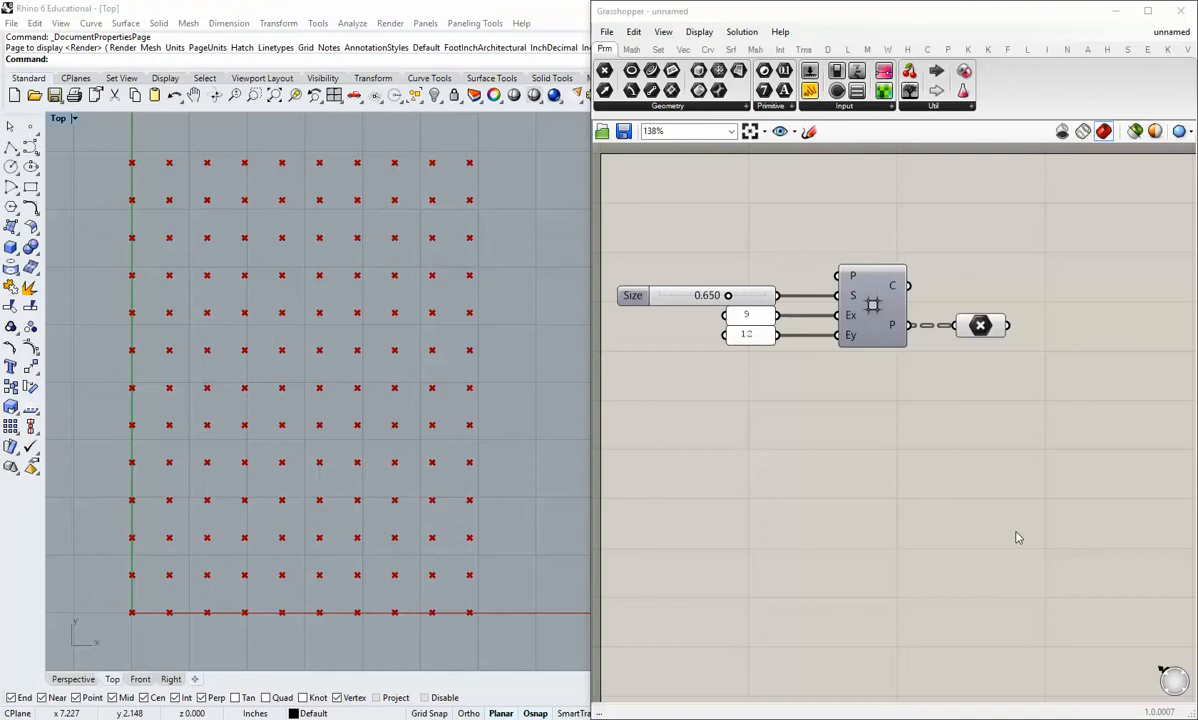
Step: Add a Polygon component below the Point parameter and connect the points to its P (plane) input
{"action": "right_click_drag", "start_coordinate": [900, 475], "coordinate": [872, 447]}
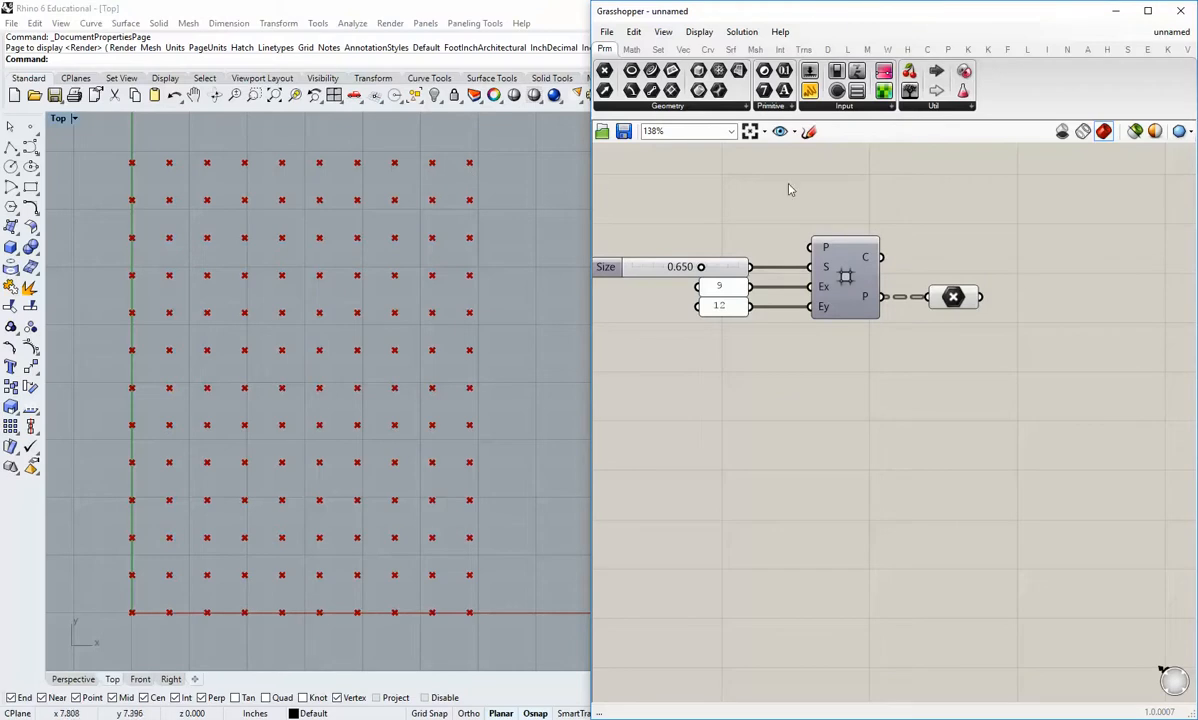
{"action": "right_click_drag", "start_coordinate": [802, 327], "coordinate": [746, 316]}
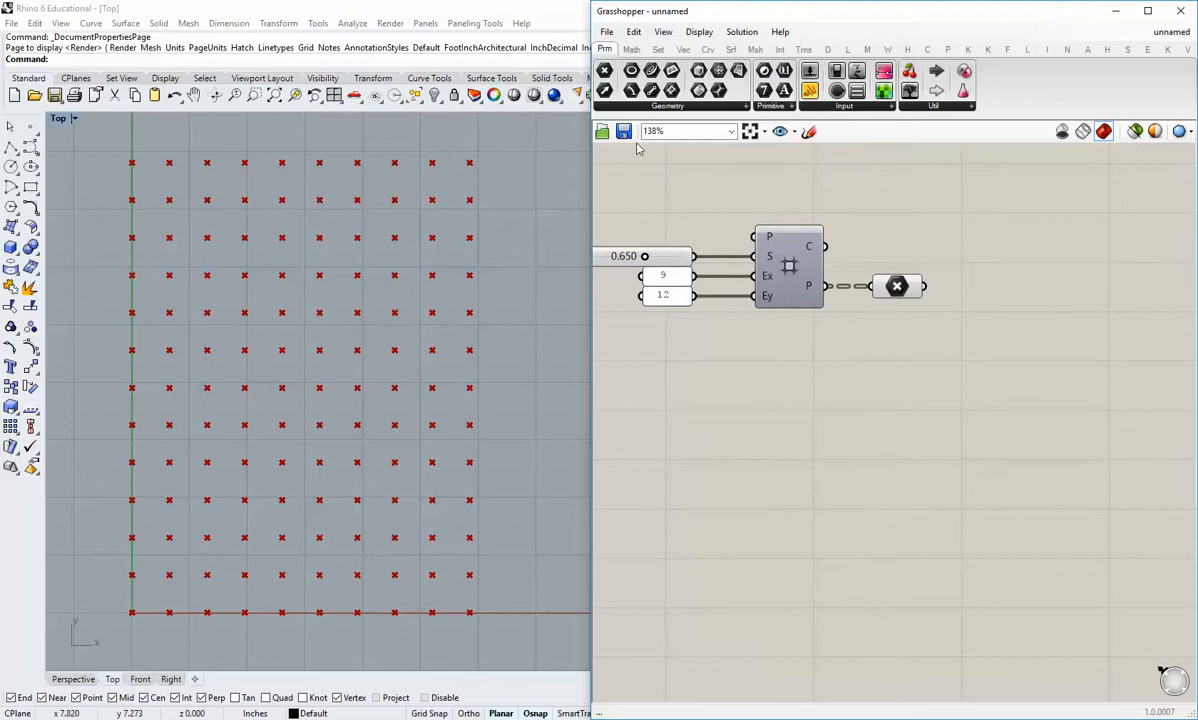
{"action": "left_click", "coordinate": [708, 50]}
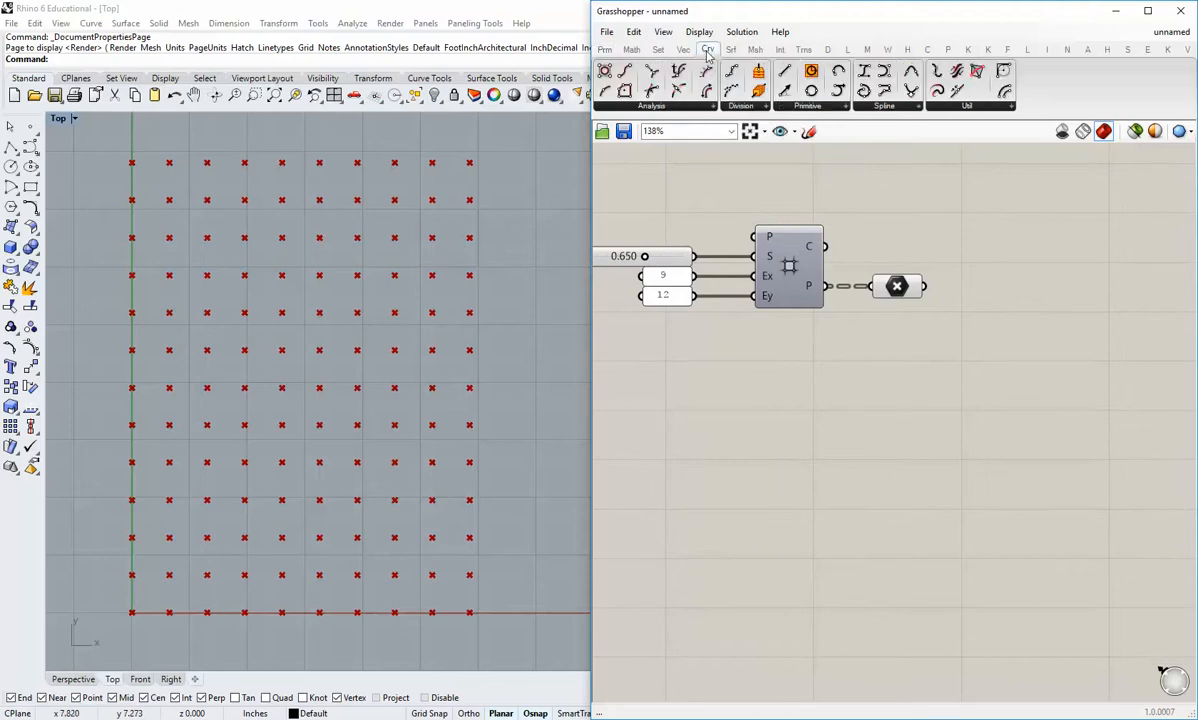
{"action": "left_click", "coordinate": [806, 106]}
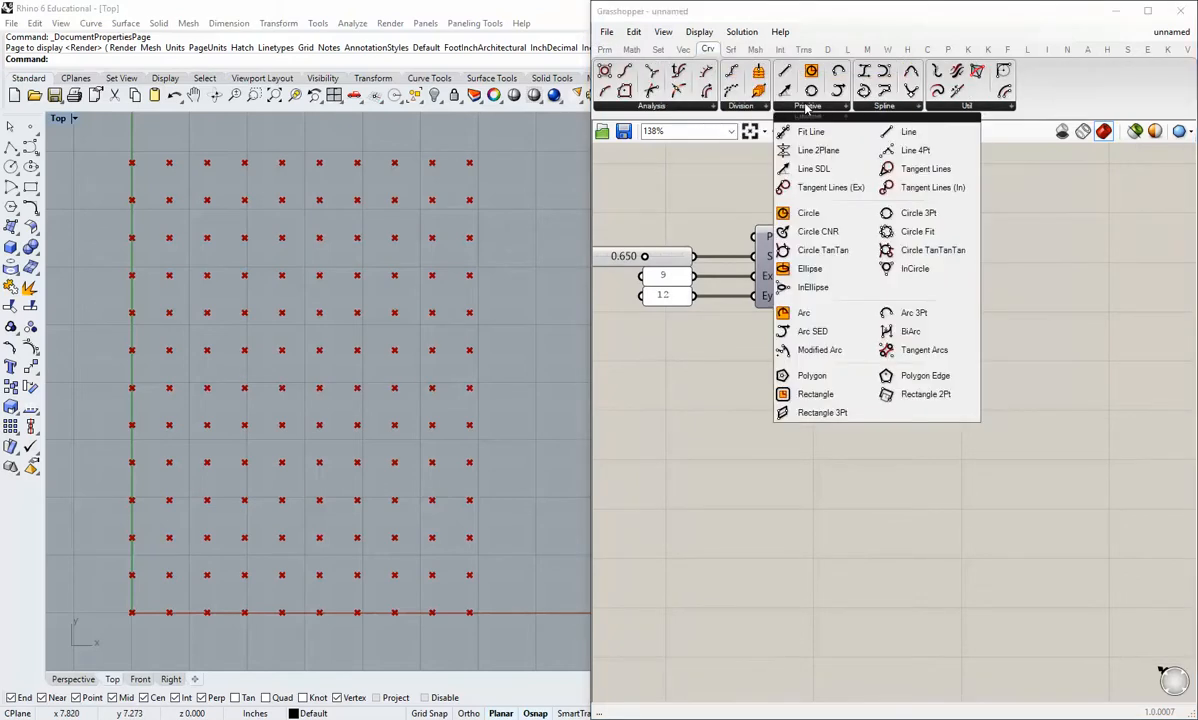
{"action": "left_click", "coordinate": [834, 374]}
{"action": "left_click", "coordinate": [930, 375]}
{"action": "left_click_drag", "start_coordinate": [924, 287], "coordinate": [1040, 383]}
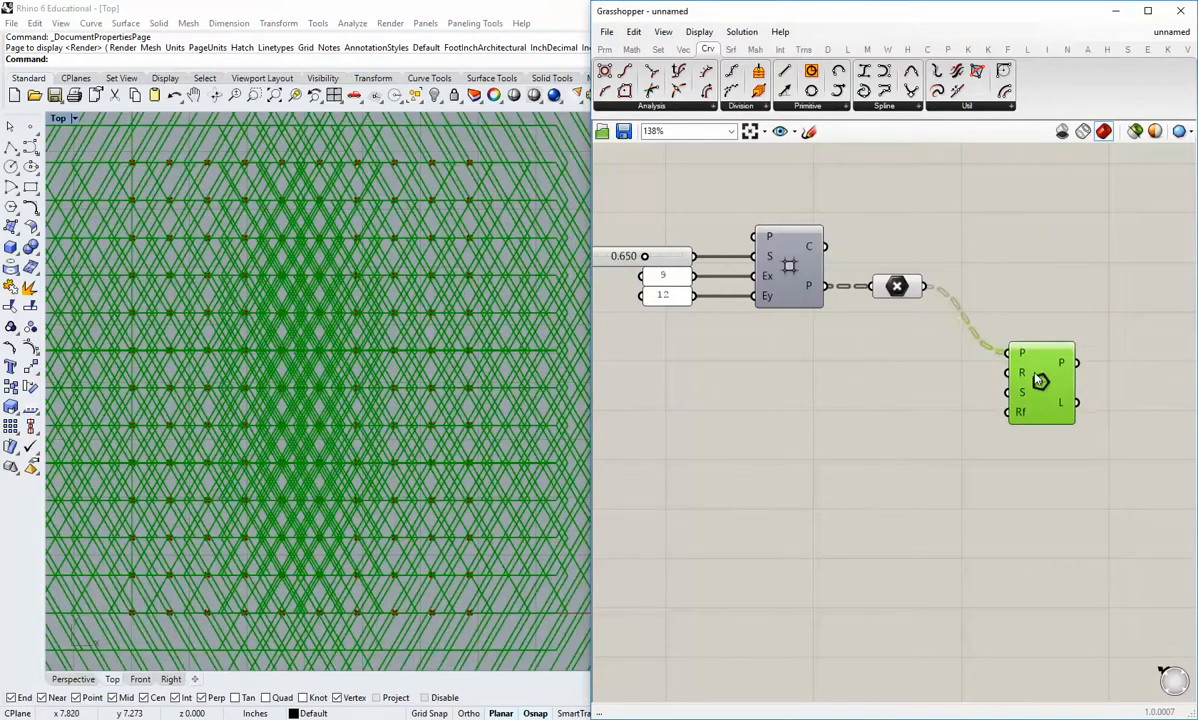
{"action": "left_click", "coordinate": [933, 420]}
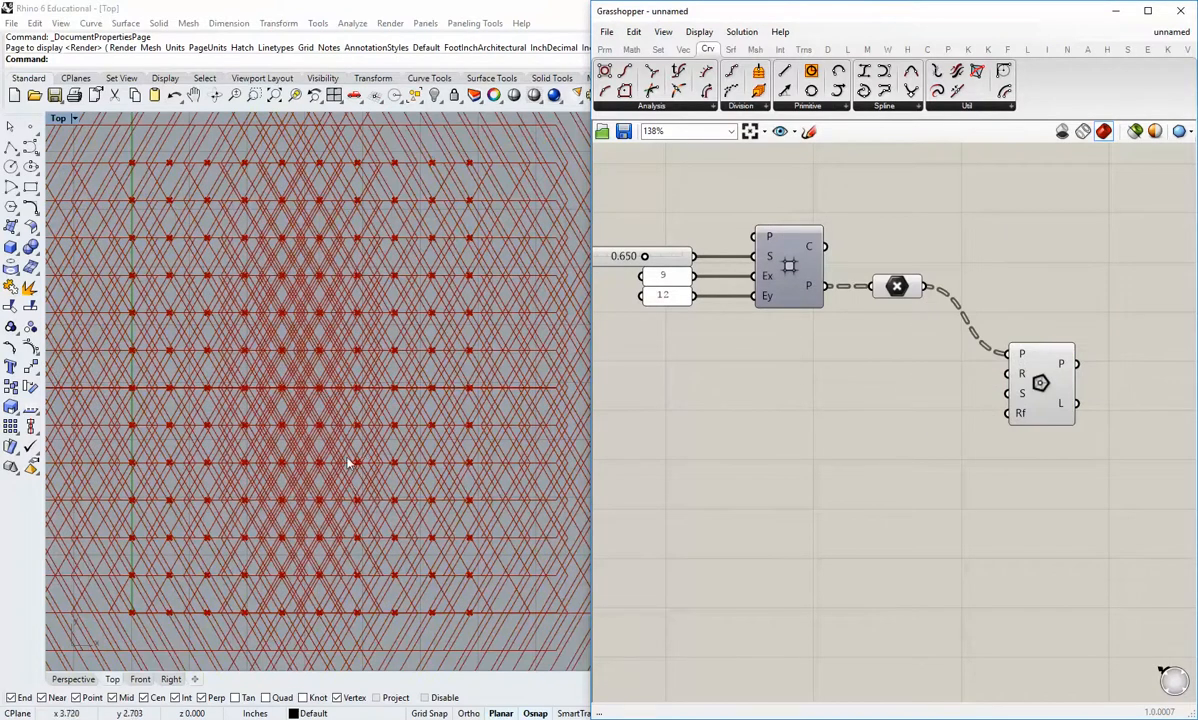
{"action": "scroll", "coordinate": [314, 461], "scroll_direction": "down", "scroll_amount": 3}
{"action": "scroll", "coordinate": [316, 458], "scroll_direction": "up", "scroll_amount": 1}
{"action": "right_click_drag", "start_coordinate": [1058, 436], "coordinate": [1022, 433]}
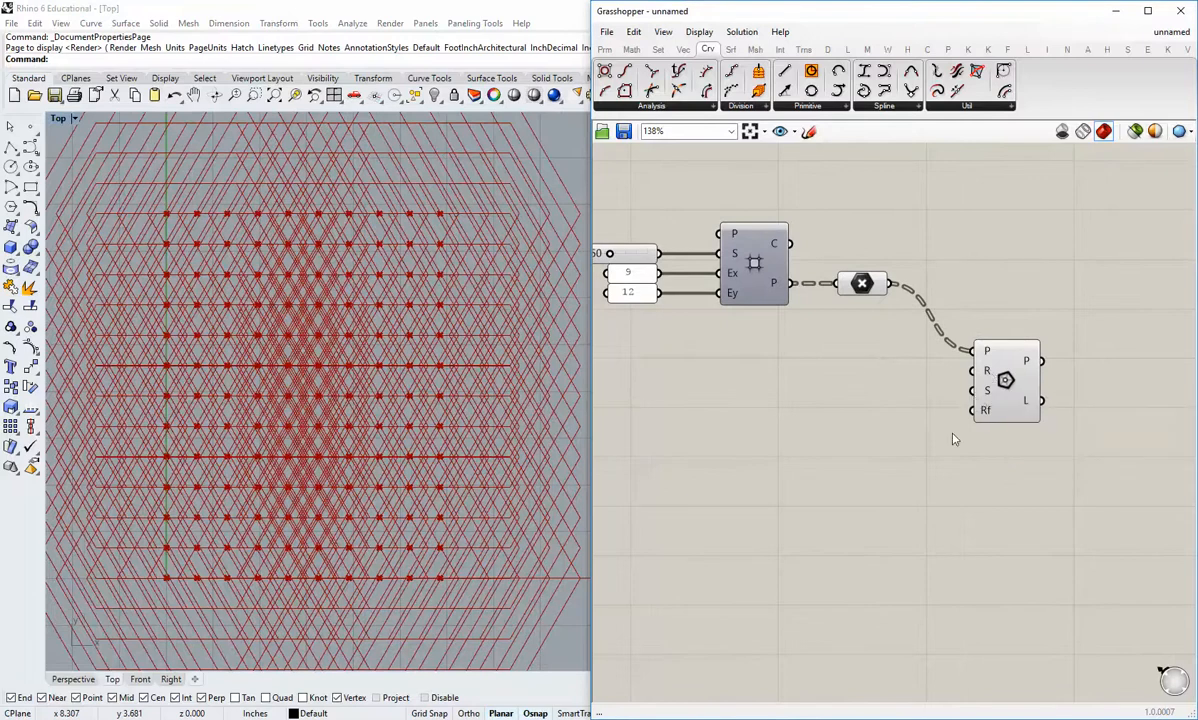
{"action": "left_click_drag", "start_coordinate": [1005, 380], "coordinate": [991, 385]}
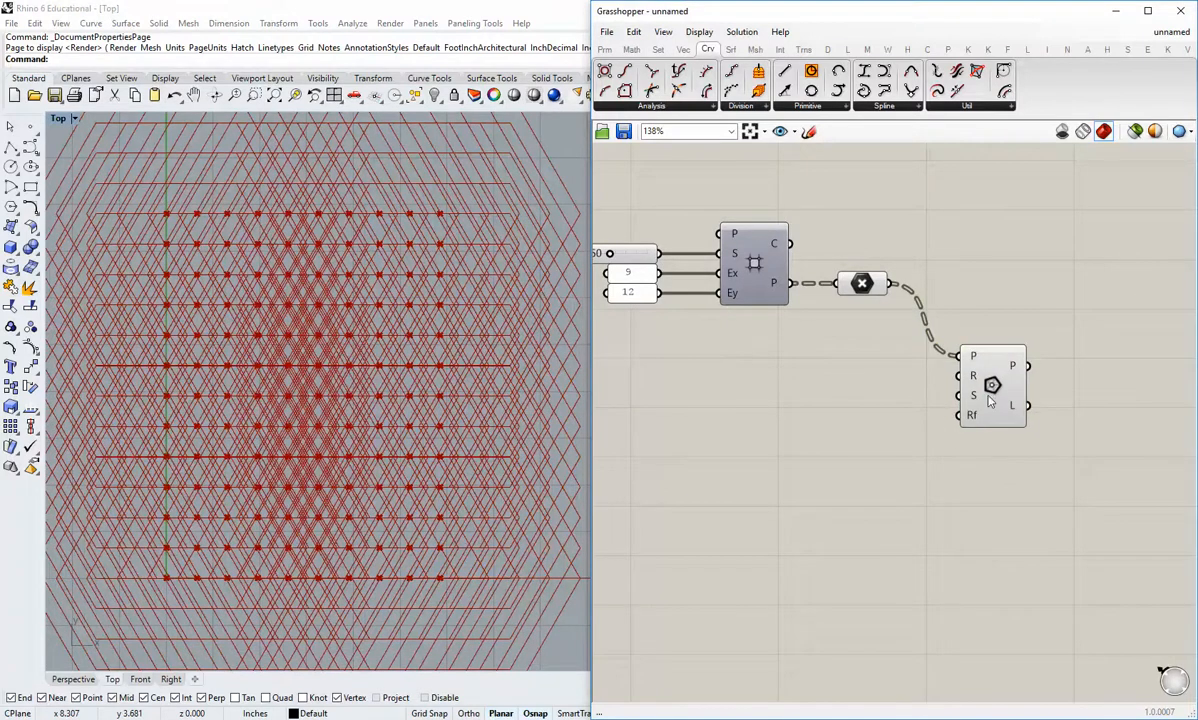
Step: Add a number slider, connect it to the polygon's R (radius) input and line it up with that input
{"action": "left_click", "coordinate": [604, 49]}
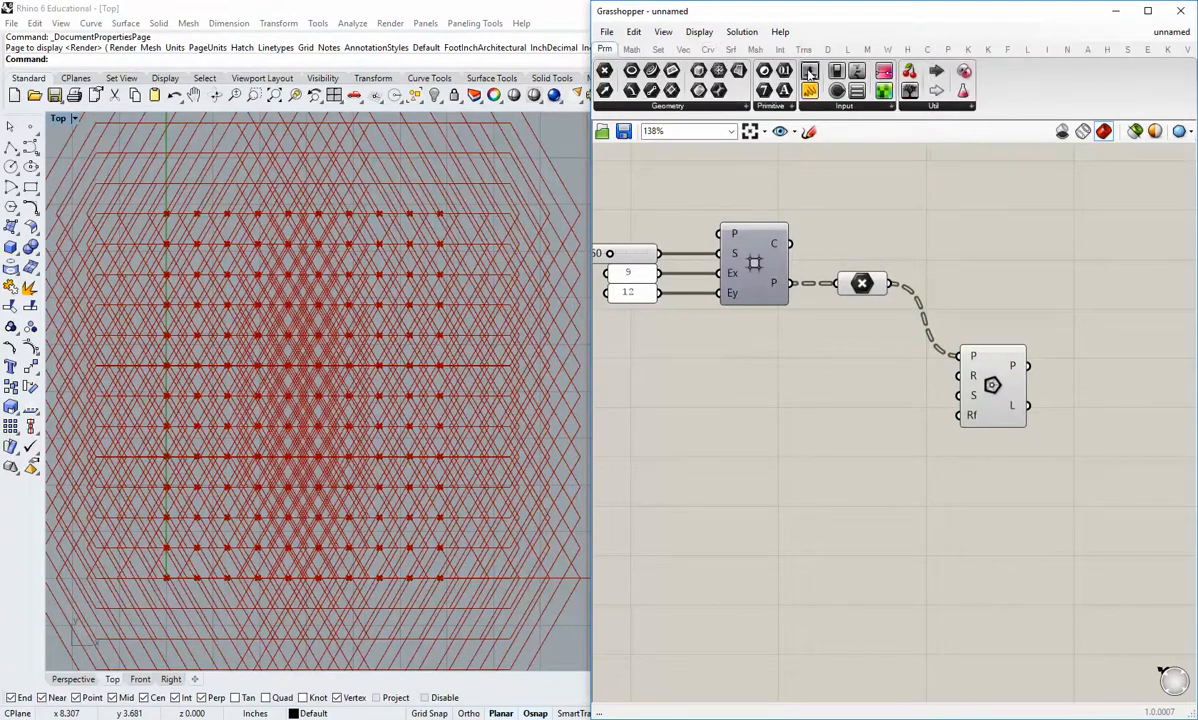
{"action": "left_click_drag", "start_coordinate": [757, 68], "coordinate": [764, 390]}
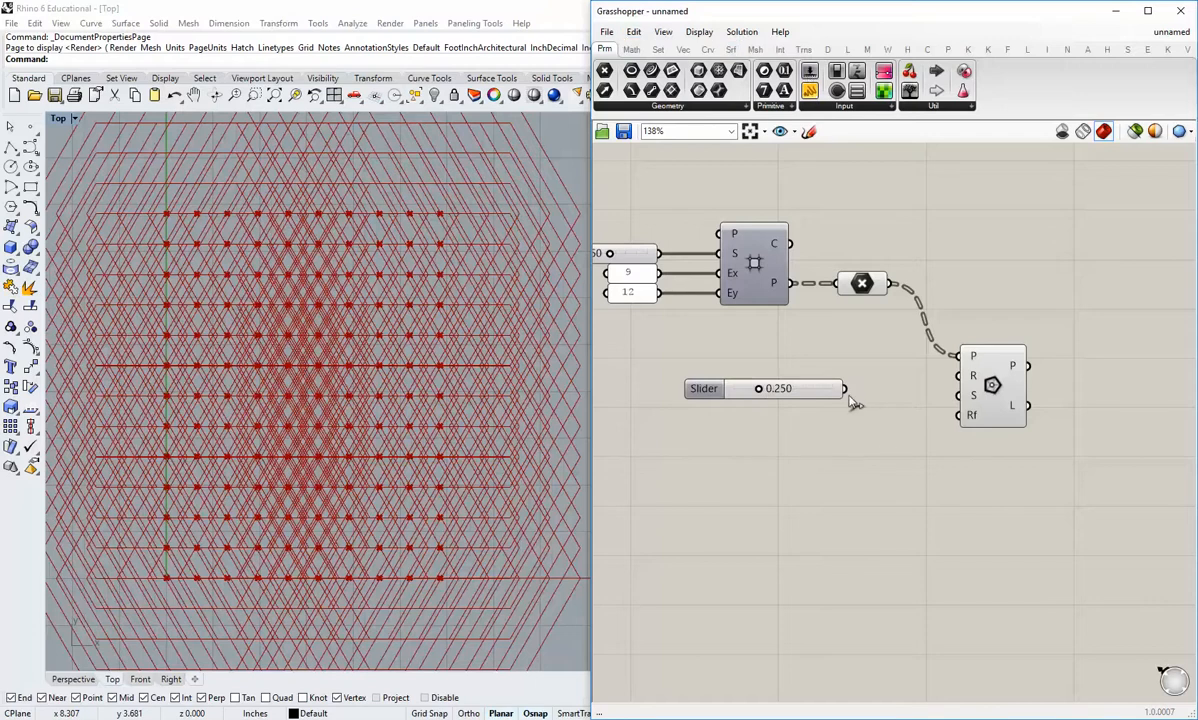
{"action": "left_click_drag", "start_coordinate": [845, 389], "coordinate": [960, 376]}
{"action": "left_click_drag", "start_coordinate": [817, 391], "coordinate": [842, 379]}
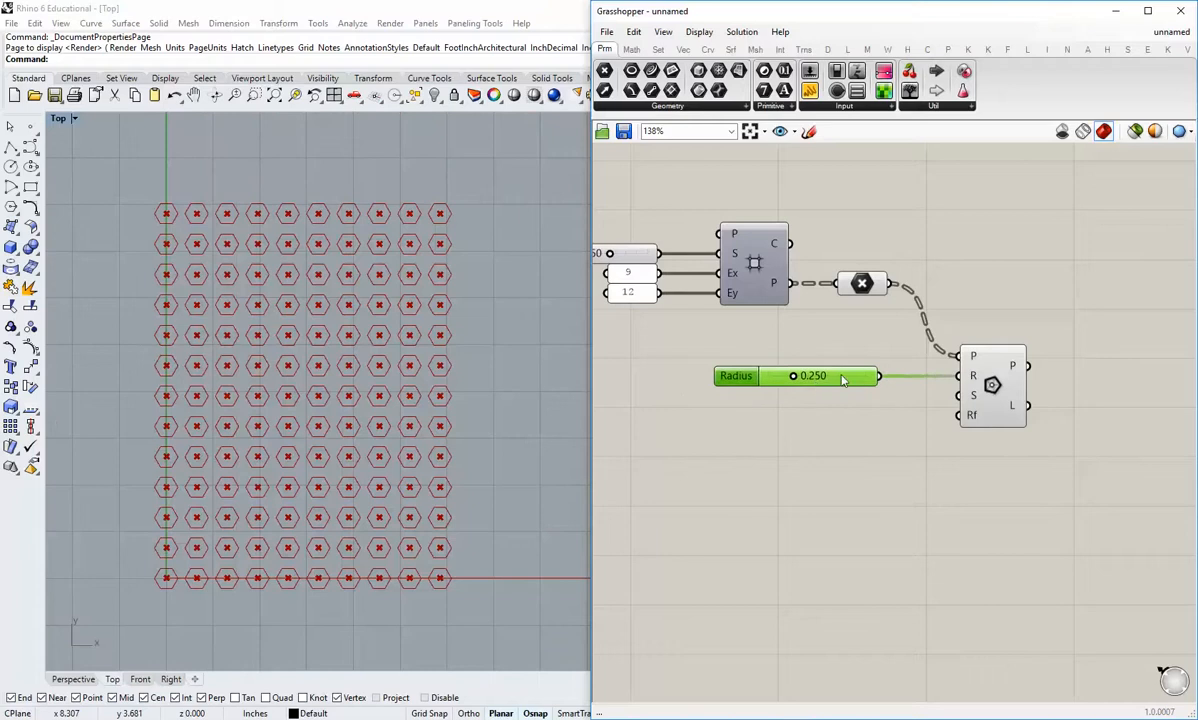
Step: Set the Radius slider to 0.500
{"action": "double_click", "coordinate": [826, 378]}
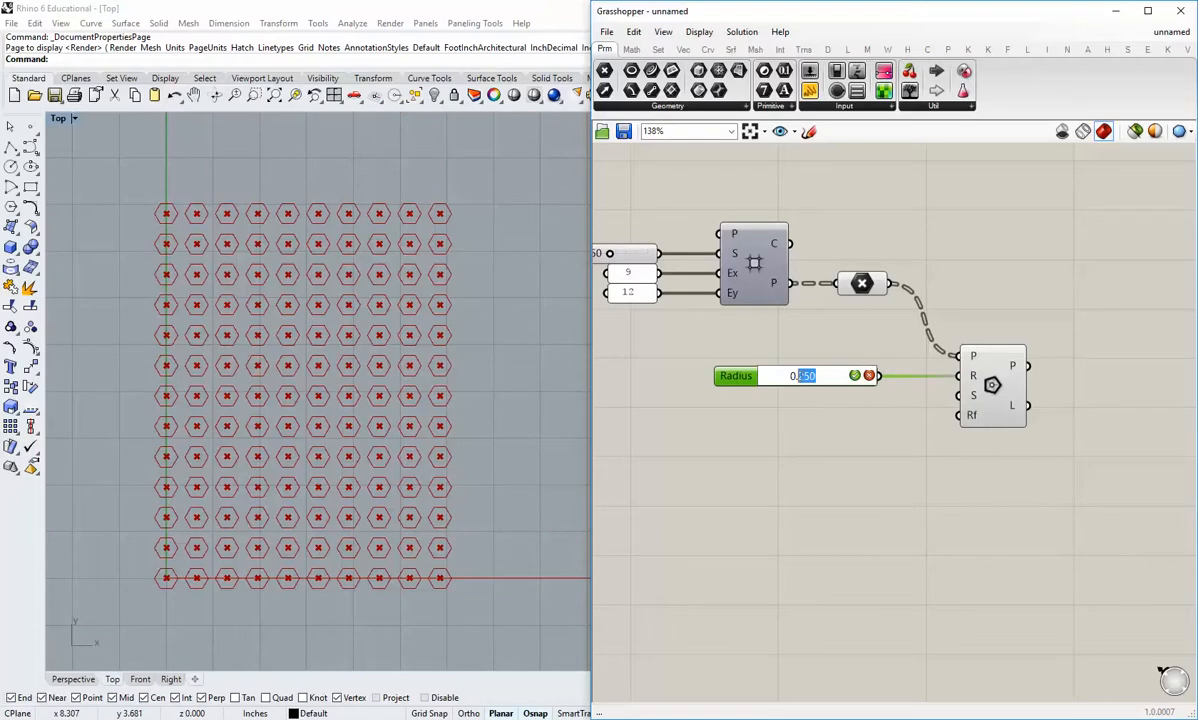
{"action": "type", "text": "5"}
{"action": "key", "text": "Return"}
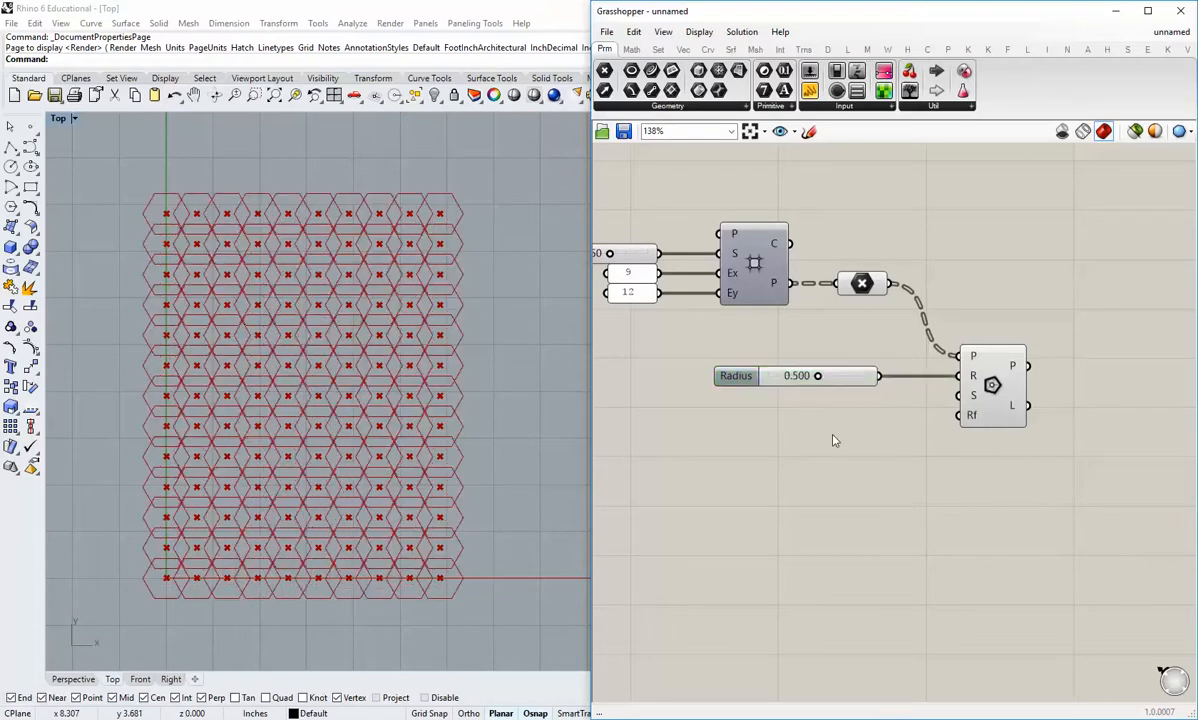
Step: Add a panel containing 4, connect it to the polygon's S (segments) input, and shrink it to fit directly below the Radius slider
{"action": "mouse_move", "coordinate": [976, 398]}
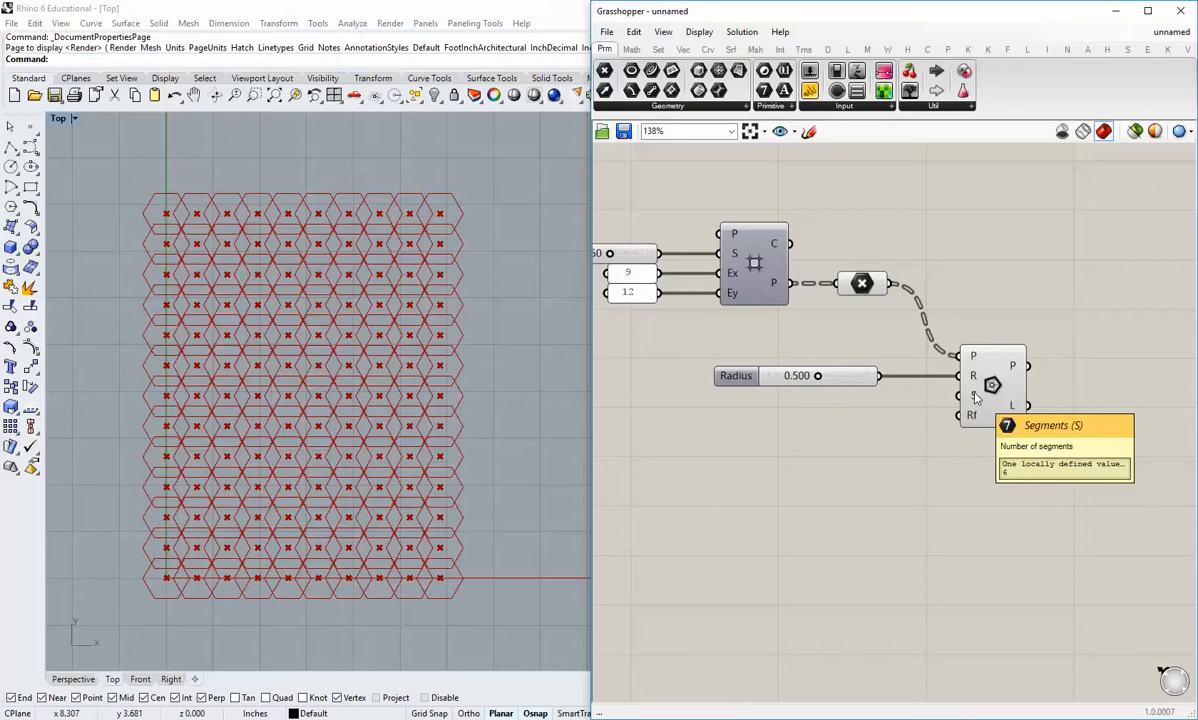
{"action": "left_click", "coordinate": [809, 91]}
{"action": "left_click", "coordinate": [784, 450]}
{"action": "double_click", "coordinate": [784, 450]}
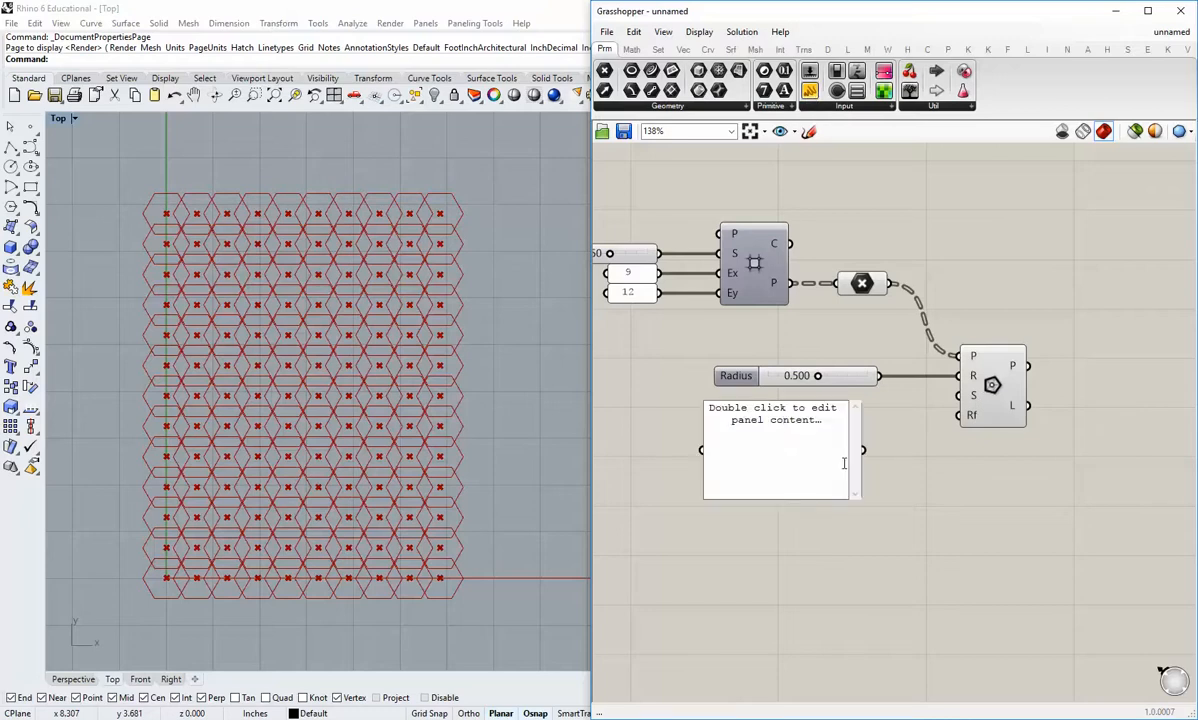
{"action": "type", "text": "4"}
{"action": "left_click", "coordinate": [880, 440]}
{"action": "left_click_drag", "start_coordinate": [864, 449], "coordinate": [970, 396]}
{"action": "left_click_drag", "start_coordinate": [857, 497], "coordinate": [842, 351]}
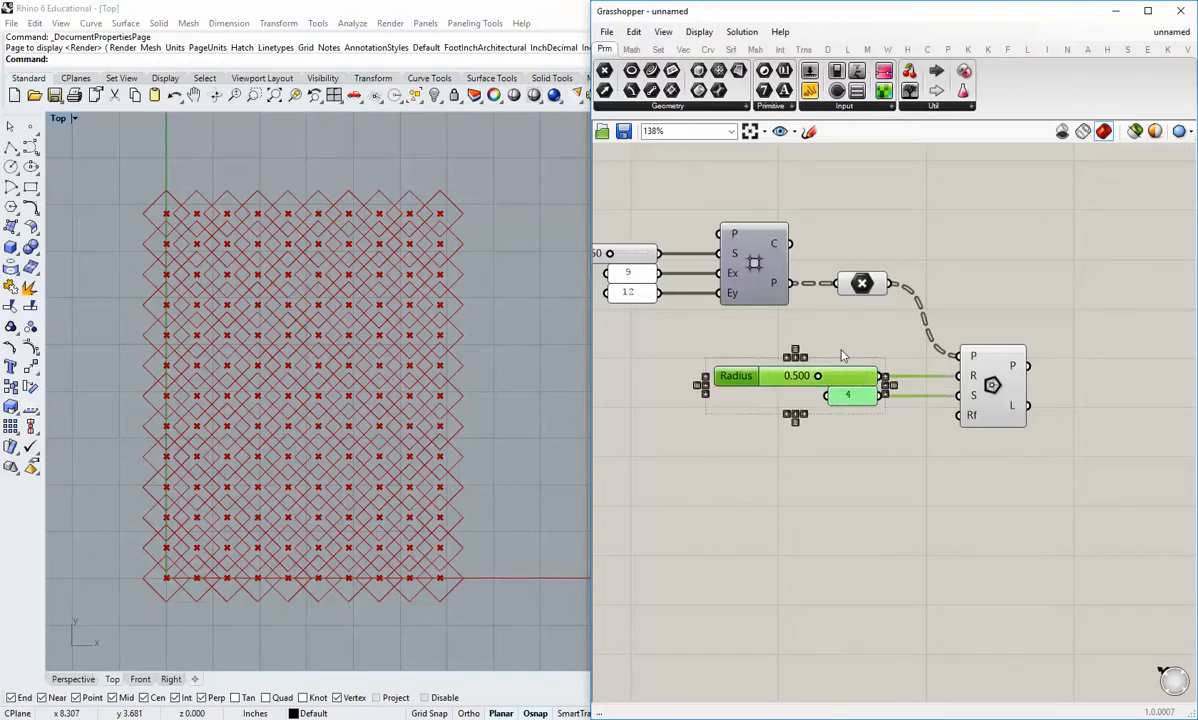
{"action": "left_click", "coordinate": [825, 349]}
Step: Add a 0.250 number slider below the segments panel and connect it to the polygon's Rf (fillet radius) input
{"action": "right_click_drag", "start_coordinate": [859, 445], "coordinate": [843, 414]}
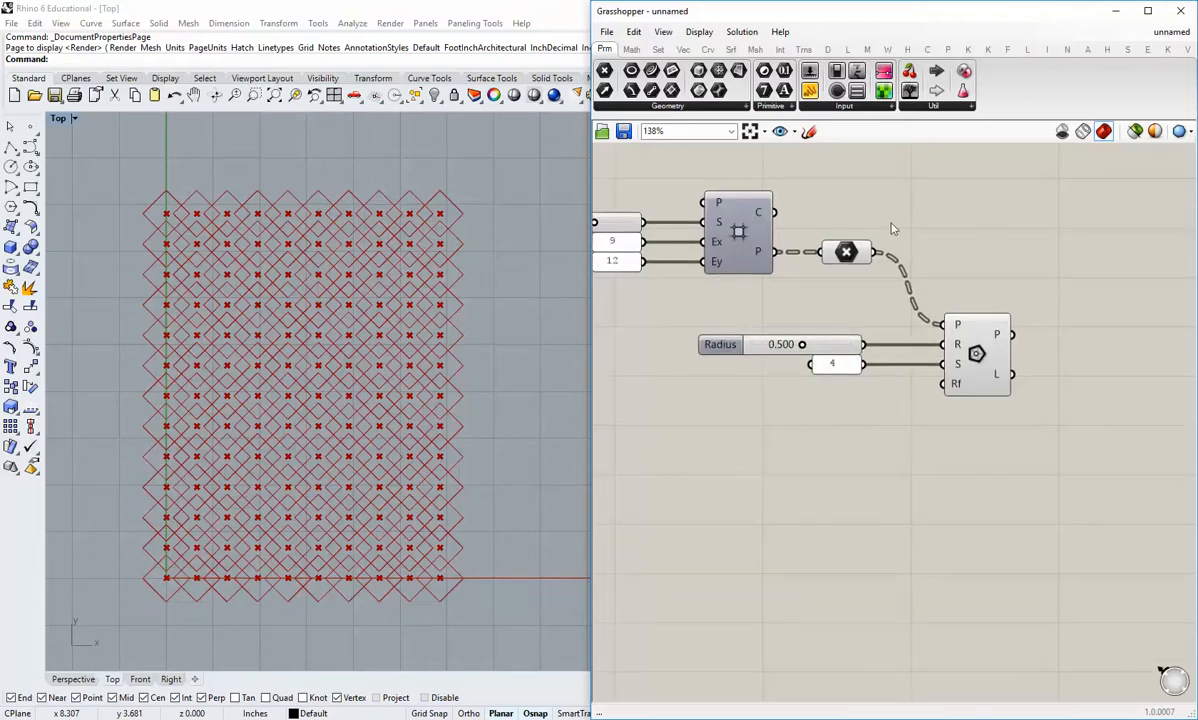
{"action": "left_click_drag", "start_coordinate": [764, 70], "coordinate": [722, 418]}
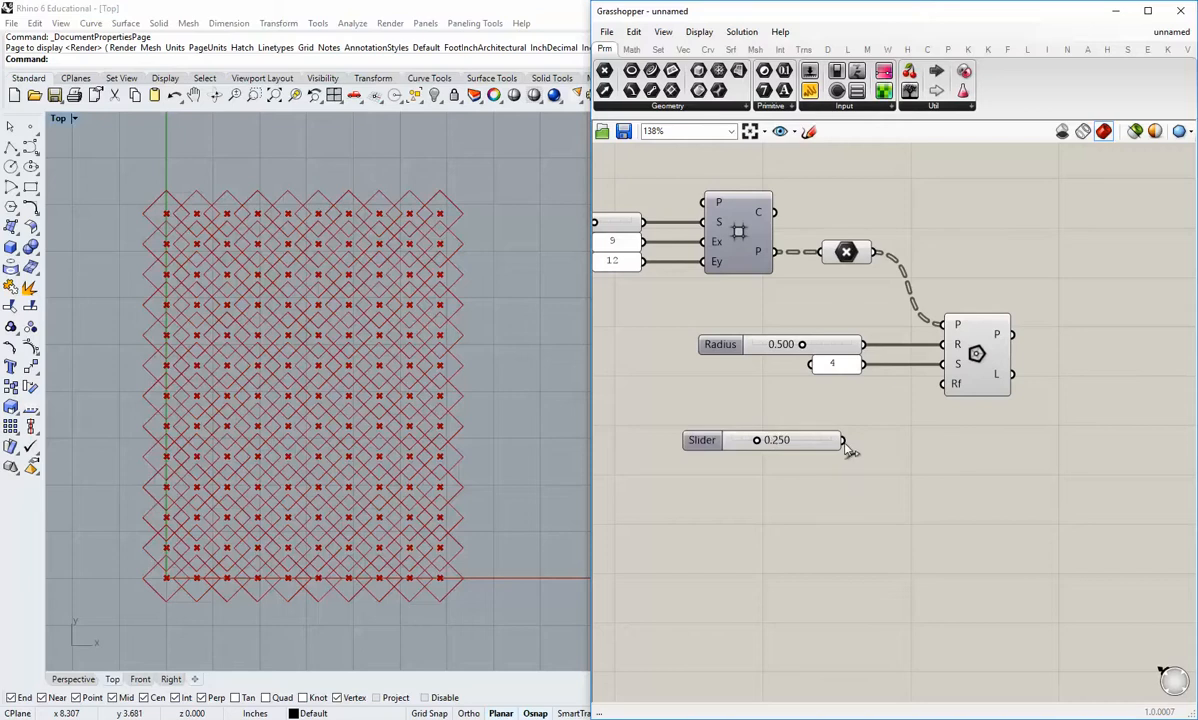
{"action": "left_click_drag", "start_coordinate": [845, 437], "coordinate": [895, 378]}
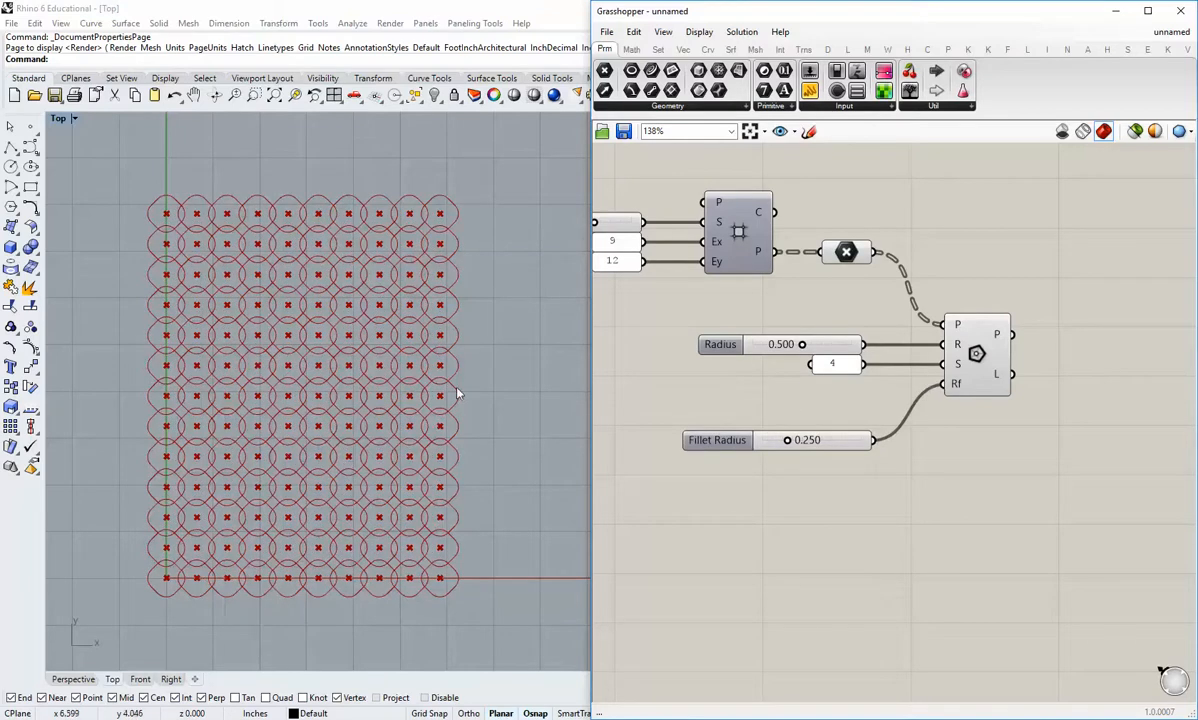
Step: Reduce the polygon corner rounding by setting the Fillet Radius slider to 0.125
{"action": "scroll", "coordinate": [400, 375], "scroll_direction": "up", "scroll_amount": 5}
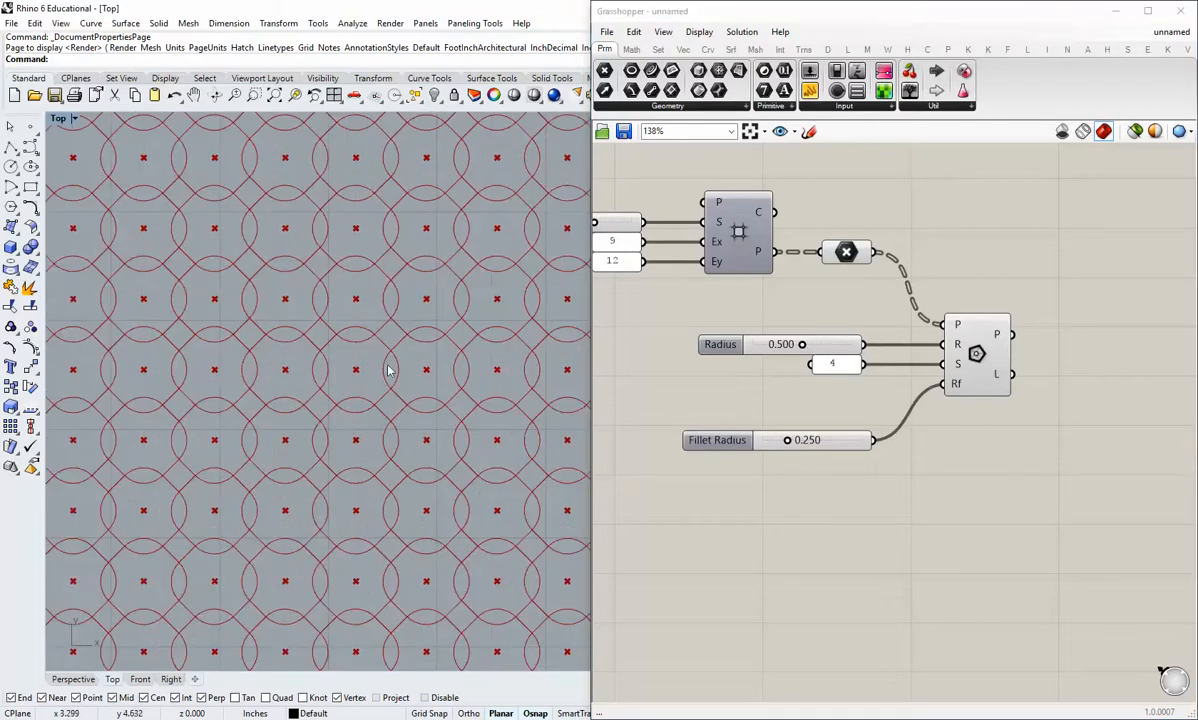
{"action": "scroll", "coordinate": [778, 473], "scroll_direction": "up", "scroll_amount": 3}
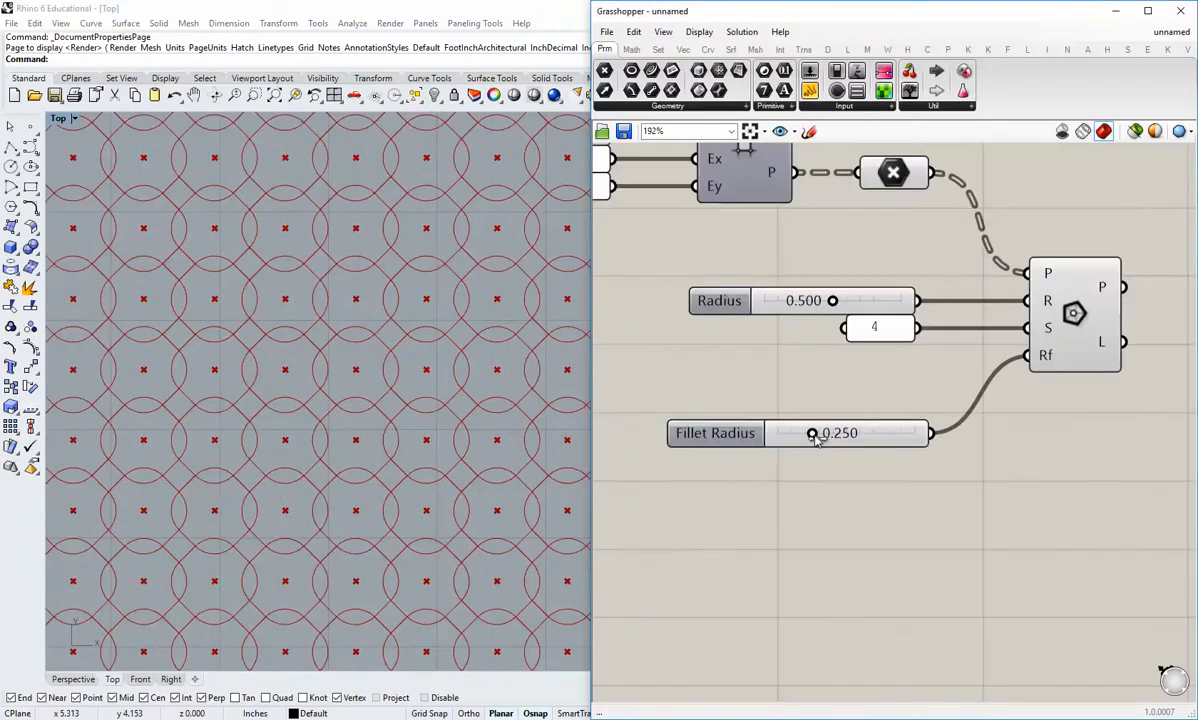
{"action": "left_click_drag", "start_coordinate": [816, 441], "coordinate": [795, 434]}
{"action": "double_click", "coordinate": [849, 434]}
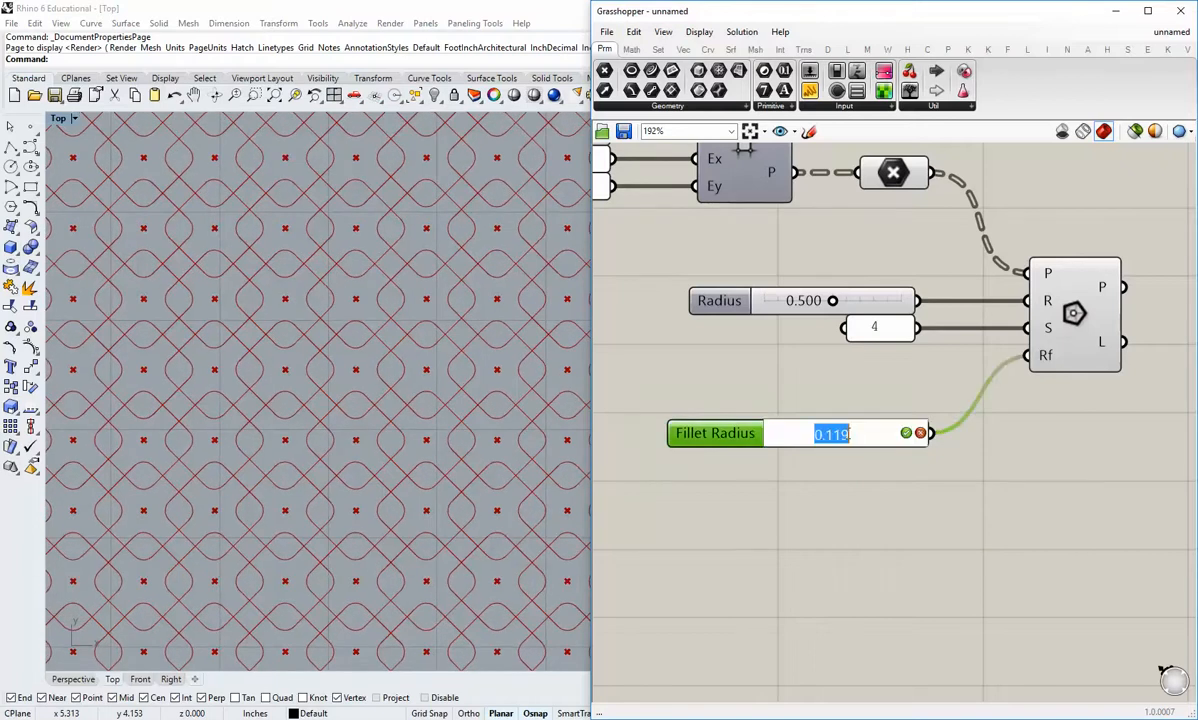
{"action": "type", "text": "0.125"}
{"action": "key", "text": "Return"}
Step: Inspect the rounded polygons in the viewport and compare the data structure of the polygon output with that of the Point parameter
{"action": "right_click_drag", "start_coordinate": [417, 401], "coordinate": [430, 422]}
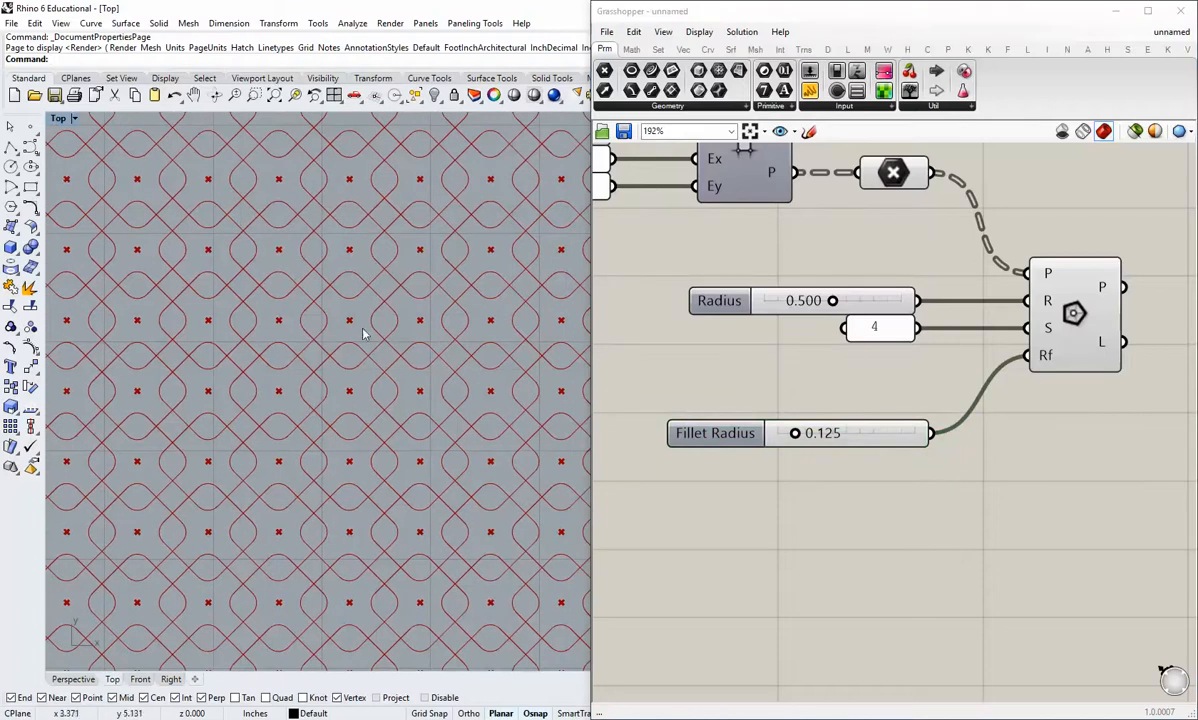
{"action": "scroll", "coordinate": [345, 368], "scroll_direction": "down", "scroll_amount": 4}
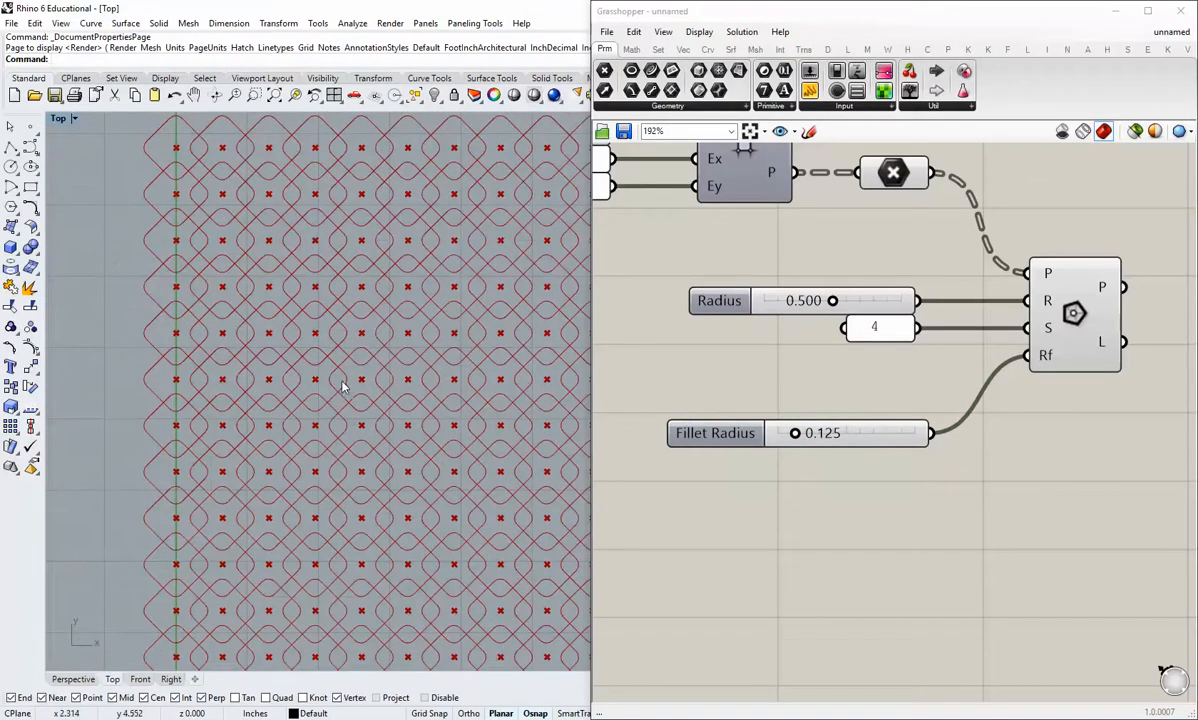
{"action": "right_click_drag", "start_coordinate": [380, 438], "coordinate": [341, 449]}
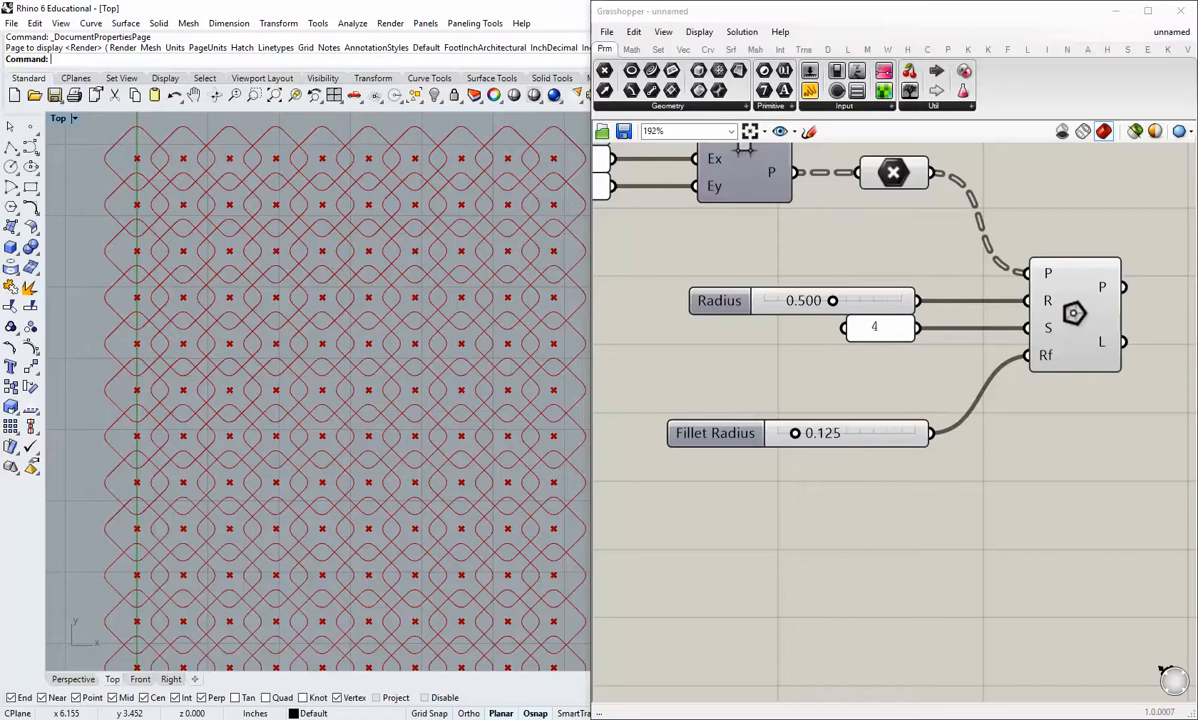
{"action": "right_click", "coordinate": [786, 353]}
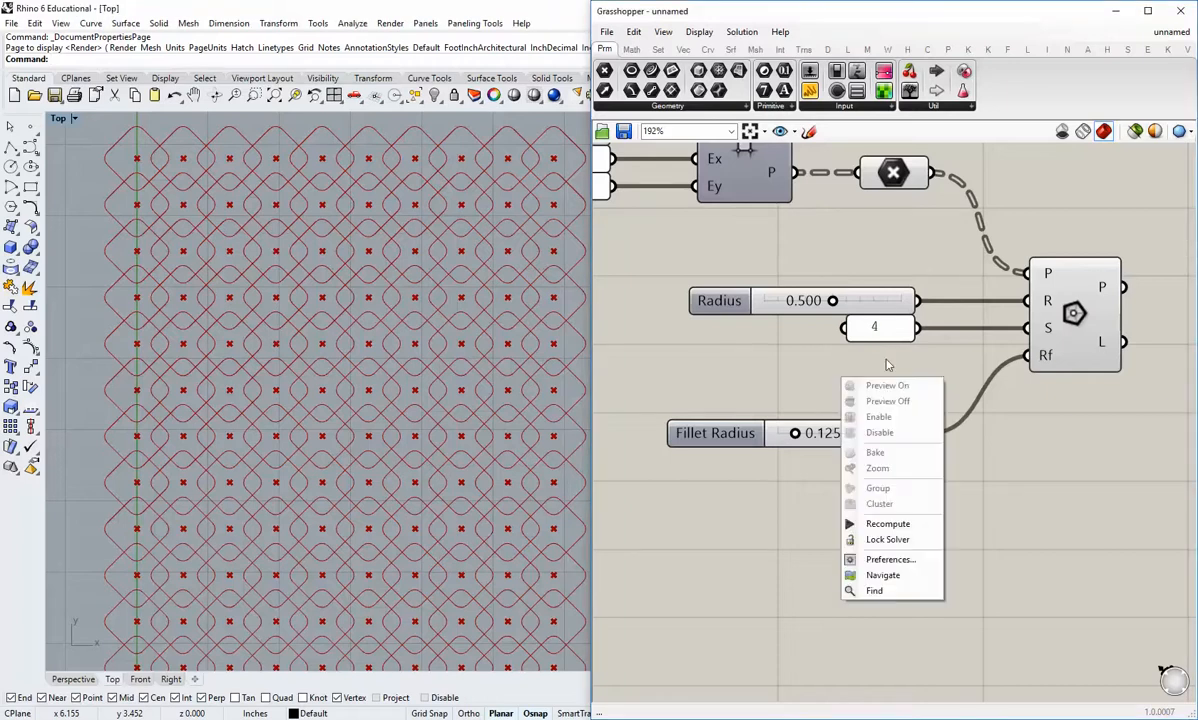
{"action": "right_click_drag", "start_coordinate": [971, 287], "coordinate": [830, 402]}
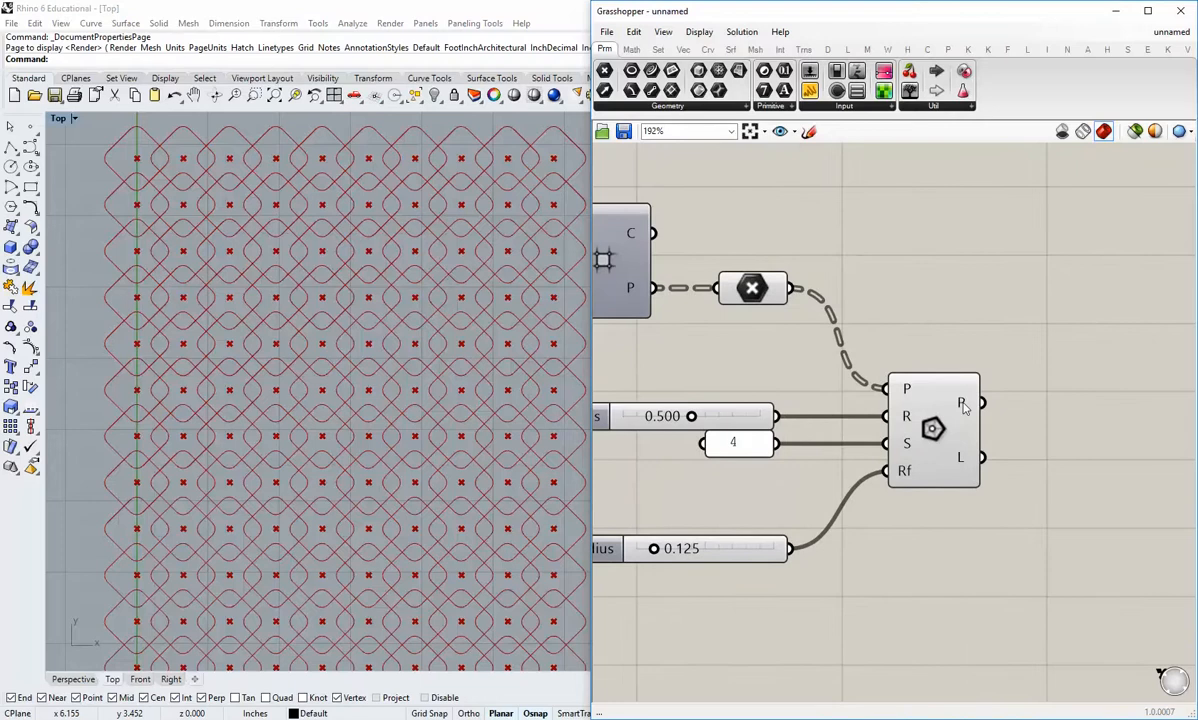
{"action": "mouse_move", "coordinate": [964, 405]}
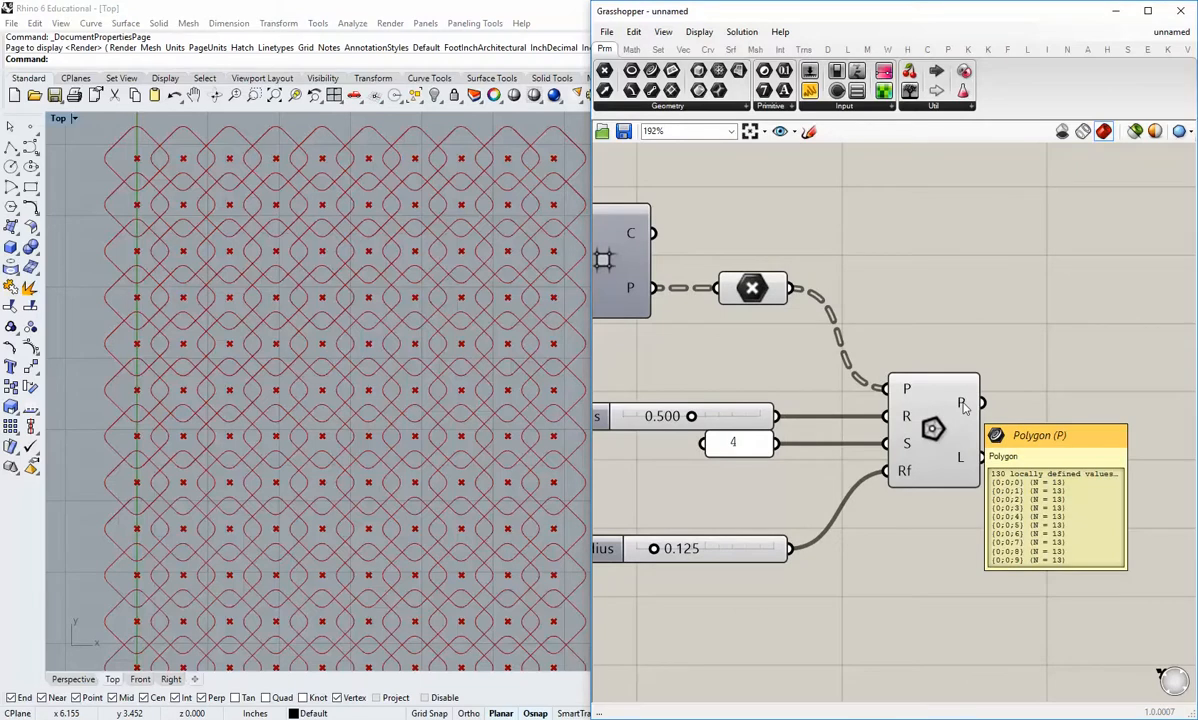
{"action": "mouse_move", "coordinate": [771, 287]}
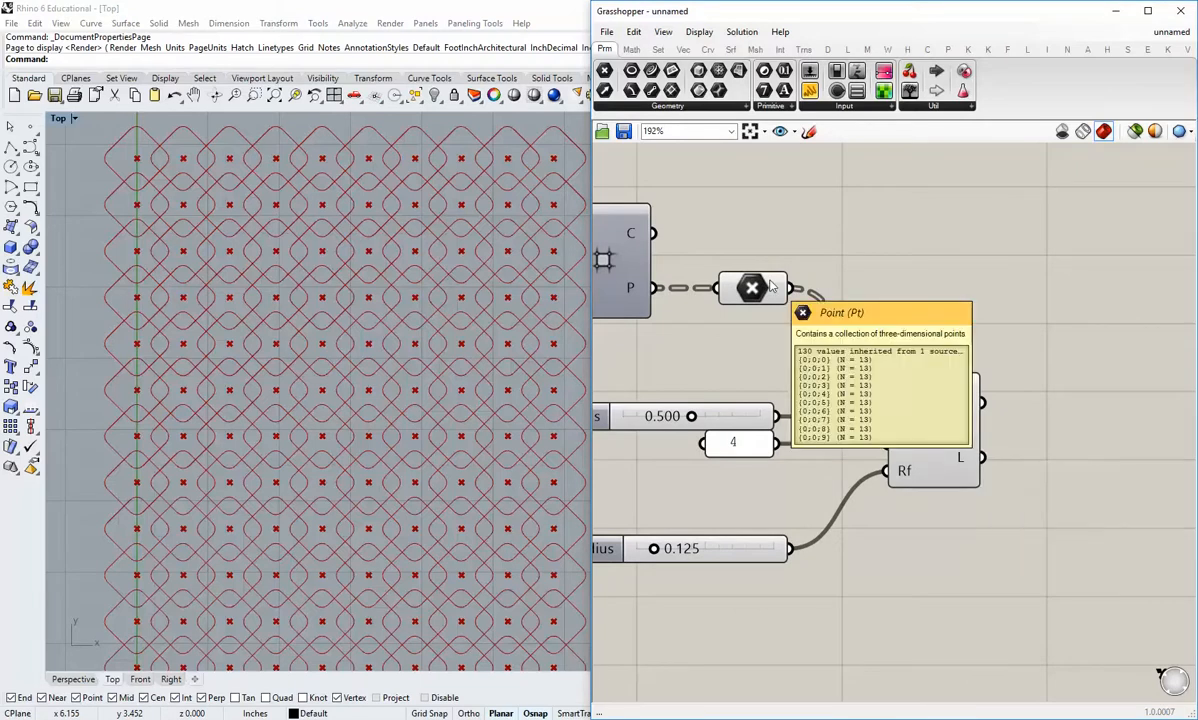
Step: Add a panel above the Polygon component and connect the Point parameter's output to it
{"action": "left_click", "coordinate": [811, 92]}
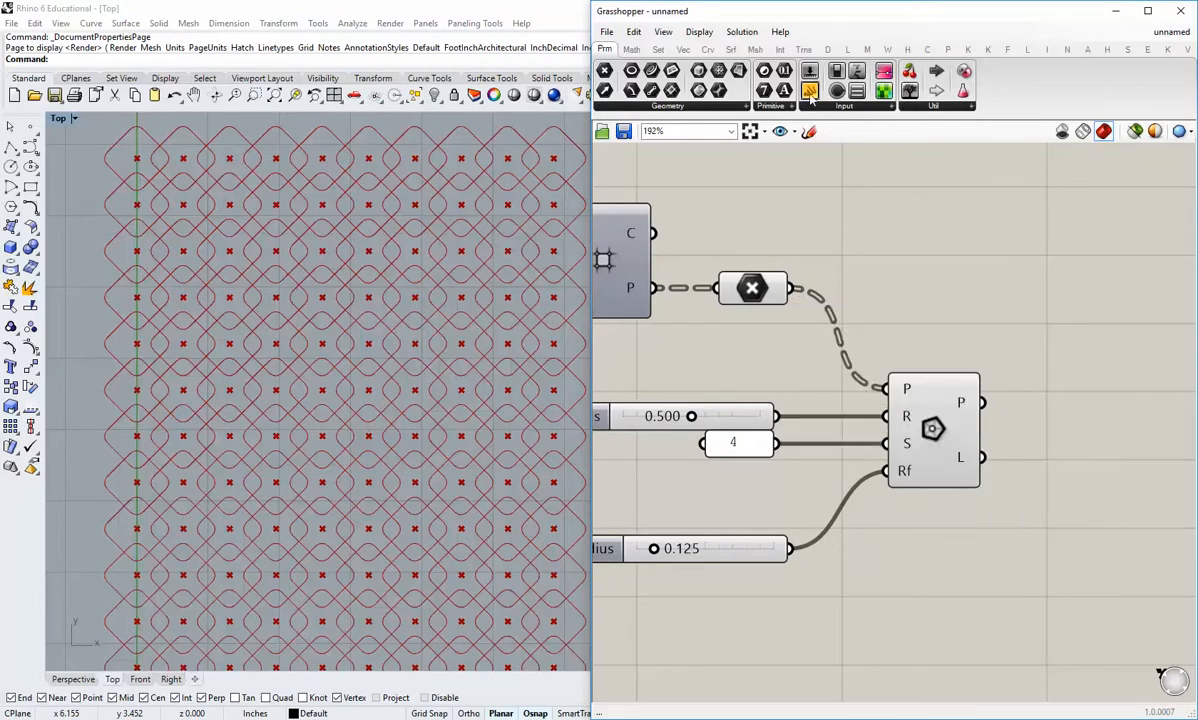
{"action": "left_click", "coordinate": [1022, 232]}
{"action": "right_click_drag", "start_coordinate": [1024, 235], "coordinate": [978, 327]}
{"action": "left_click_drag", "start_coordinate": [743, 380], "coordinate": [865, 323]}
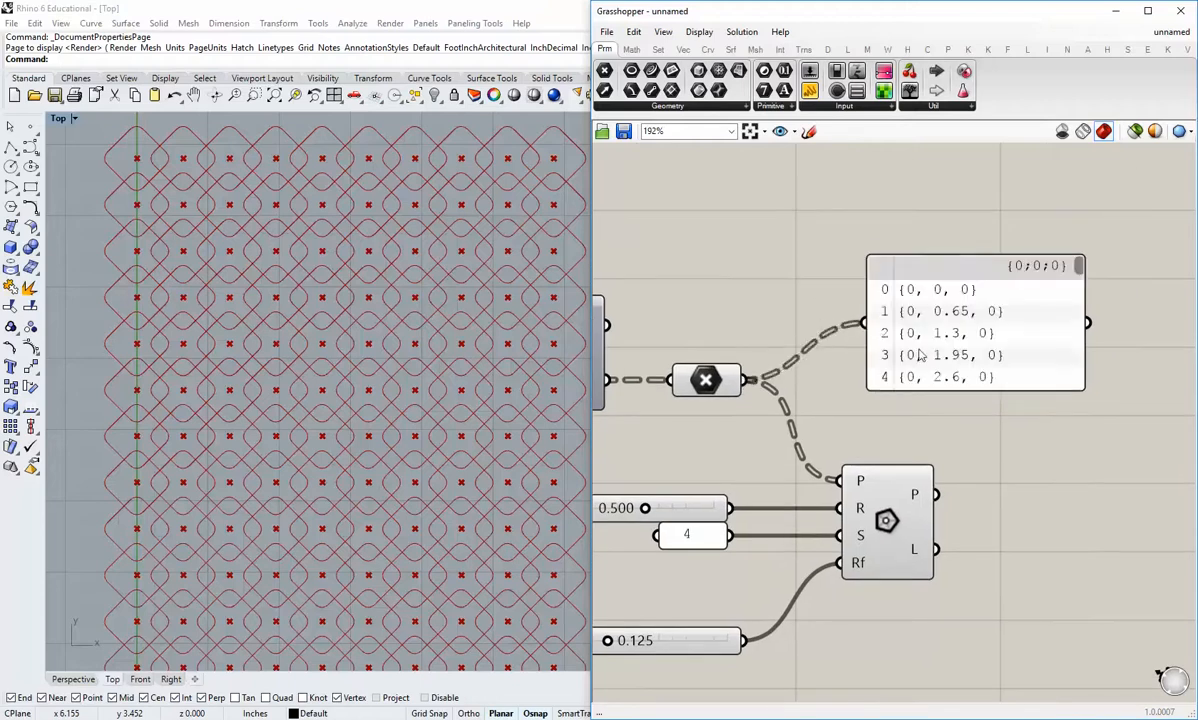
Step: Enlarge the point list panel to show the full first branch and place it to the right of the Polygon component
{"action": "right_click_drag", "start_coordinate": [936, 353], "coordinate": [837, 399]}
{"action": "left_click_drag", "start_coordinate": [842, 396], "coordinate": [1006, 620]}
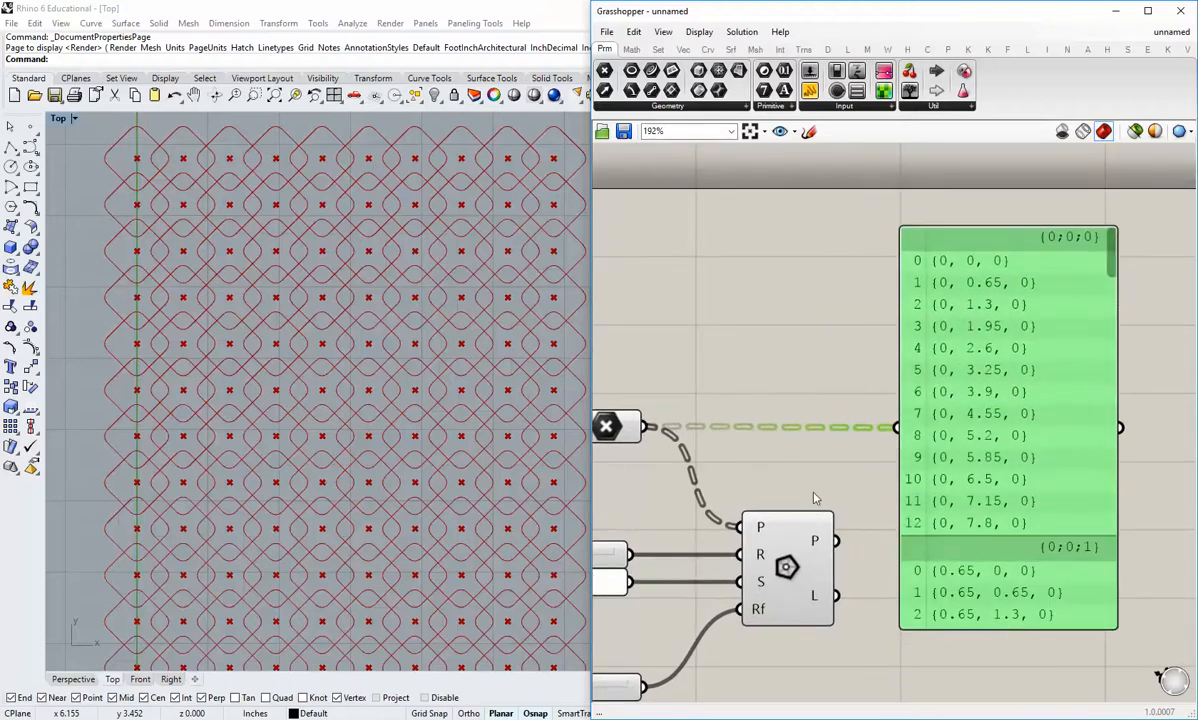
{"action": "left_click", "coordinate": [788, 464]}
{"action": "scroll", "coordinate": [788, 464], "scroll_direction": "down", "scroll_amount": 1}
{"action": "right_click_drag", "start_coordinate": [788, 464], "coordinate": [865, 430]}
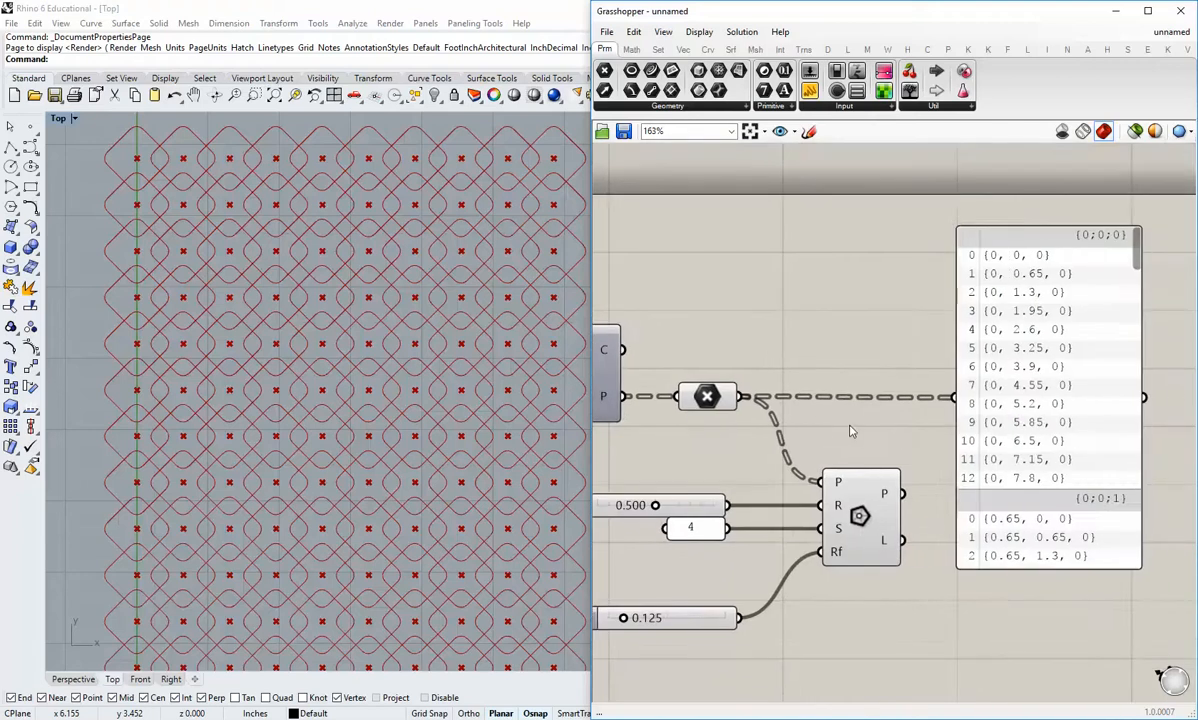
{"action": "left_click_drag", "start_coordinate": [1008, 402], "coordinate": [1015, 401]}
{"action": "left_click", "coordinate": [922, 434]}
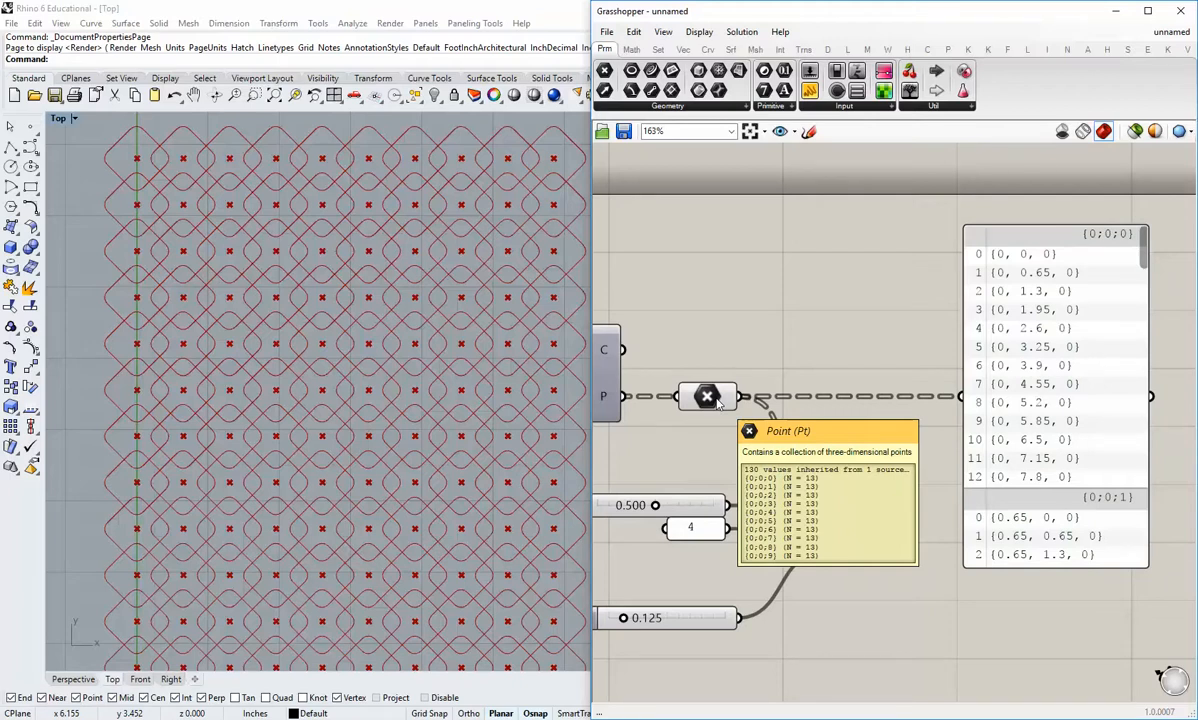
Step: Examine the data tree structure of the Square grid component's P (points) output
{"action": "right_click_drag", "start_coordinate": [743, 409], "coordinate": [860, 410]}
{"action": "right_click_drag", "start_coordinate": [715, 430], "coordinate": [825, 430]}
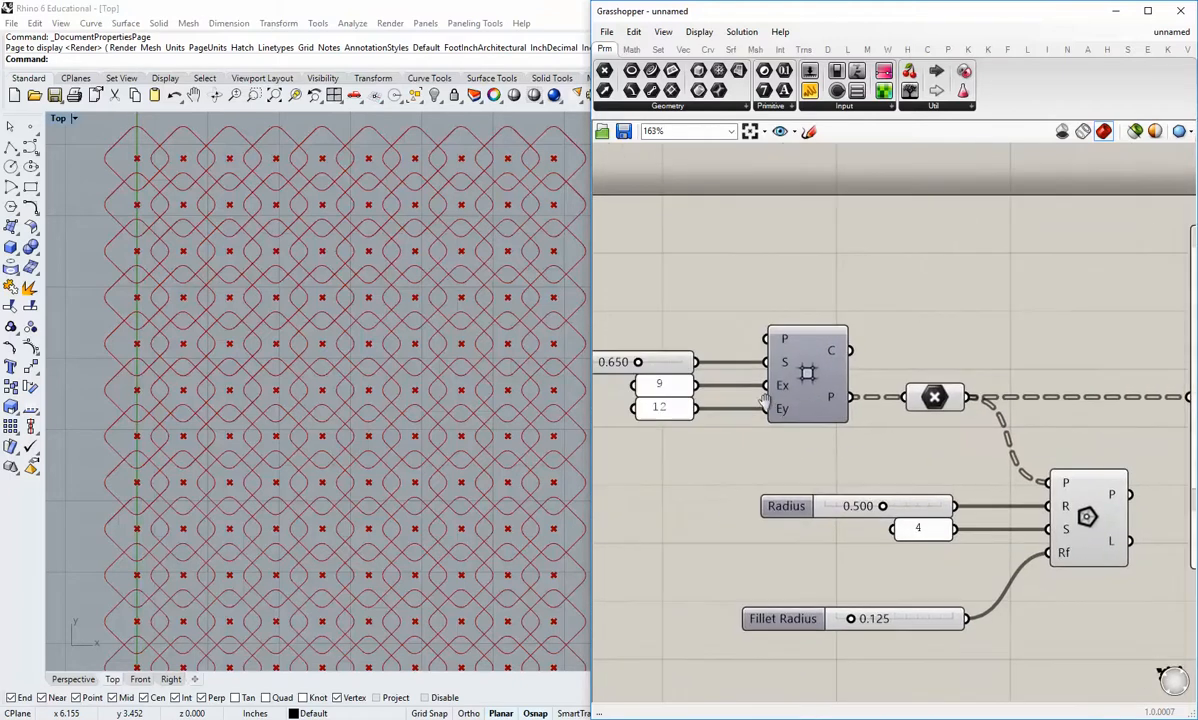
{"action": "mouse_move", "coordinate": [830, 399]}
{"action": "mouse_move", "coordinate": [831, 399]}
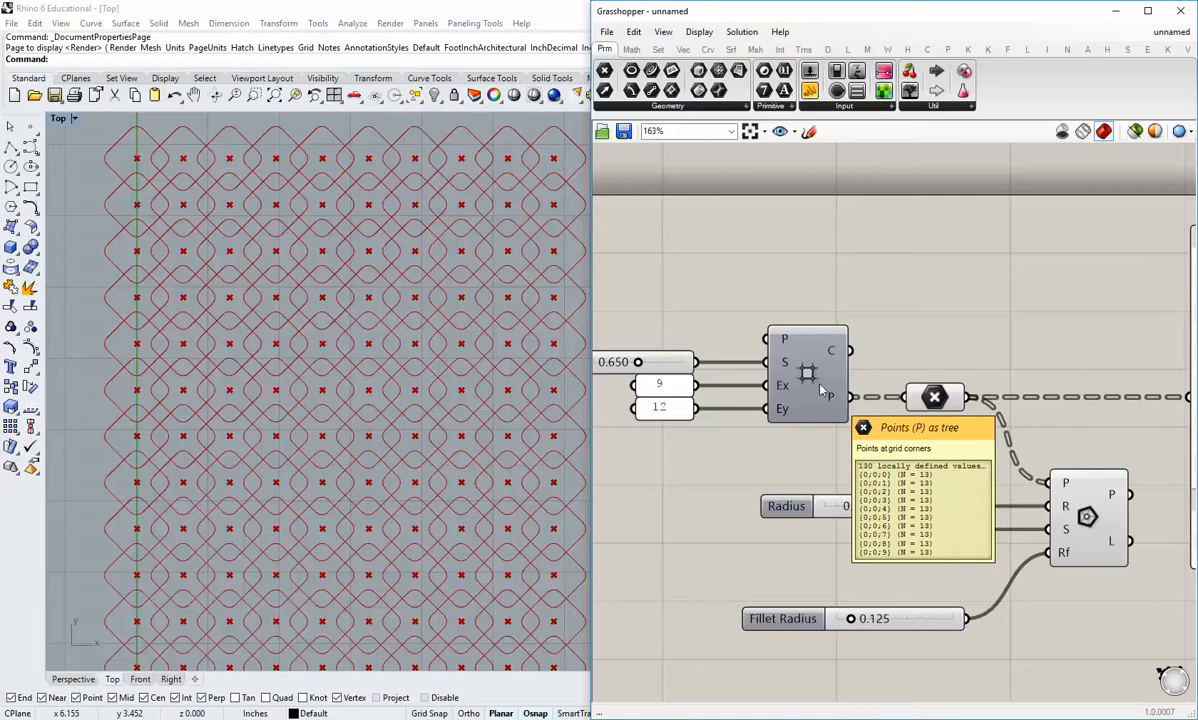
Step: Move the point list panel up and closer to the Point parameter, clearing the space beside the Polygon component
{"action": "scroll", "coordinate": [890, 441], "scroll_direction": "down", "scroll_amount": 3}
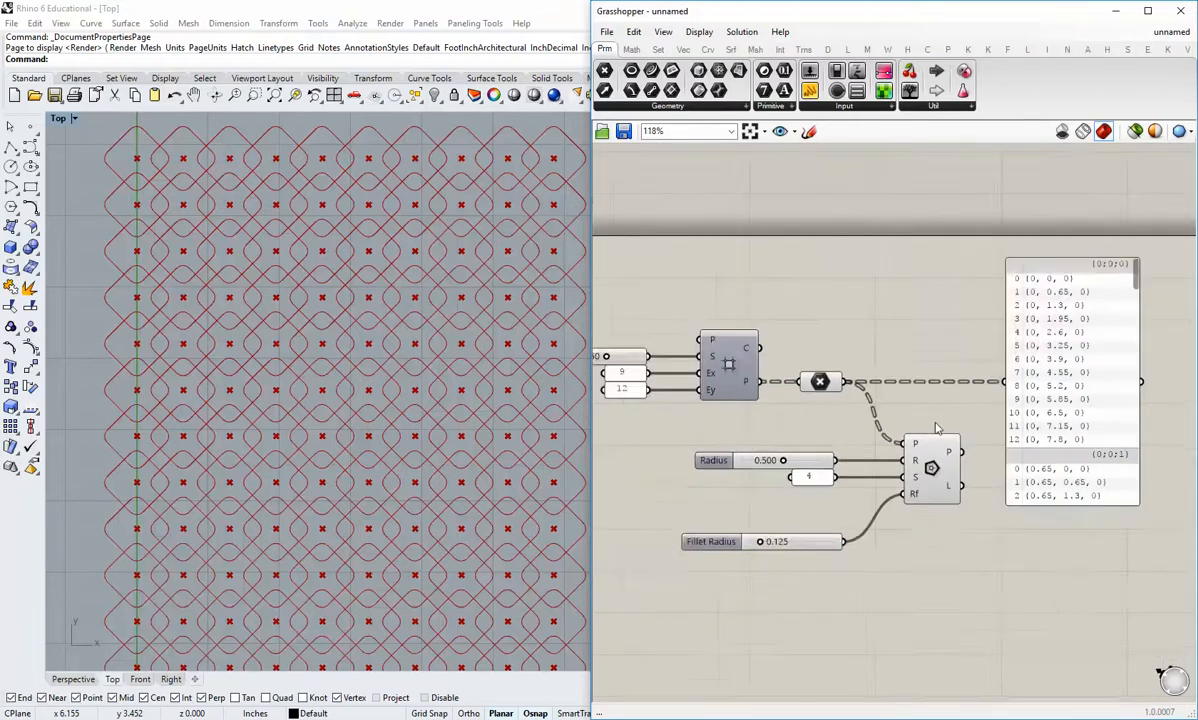
{"action": "right_click_drag", "start_coordinate": [935, 422], "coordinate": [833, 506]}
{"action": "left_click_drag", "start_coordinate": [923, 526], "coordinate": [898, 400]}
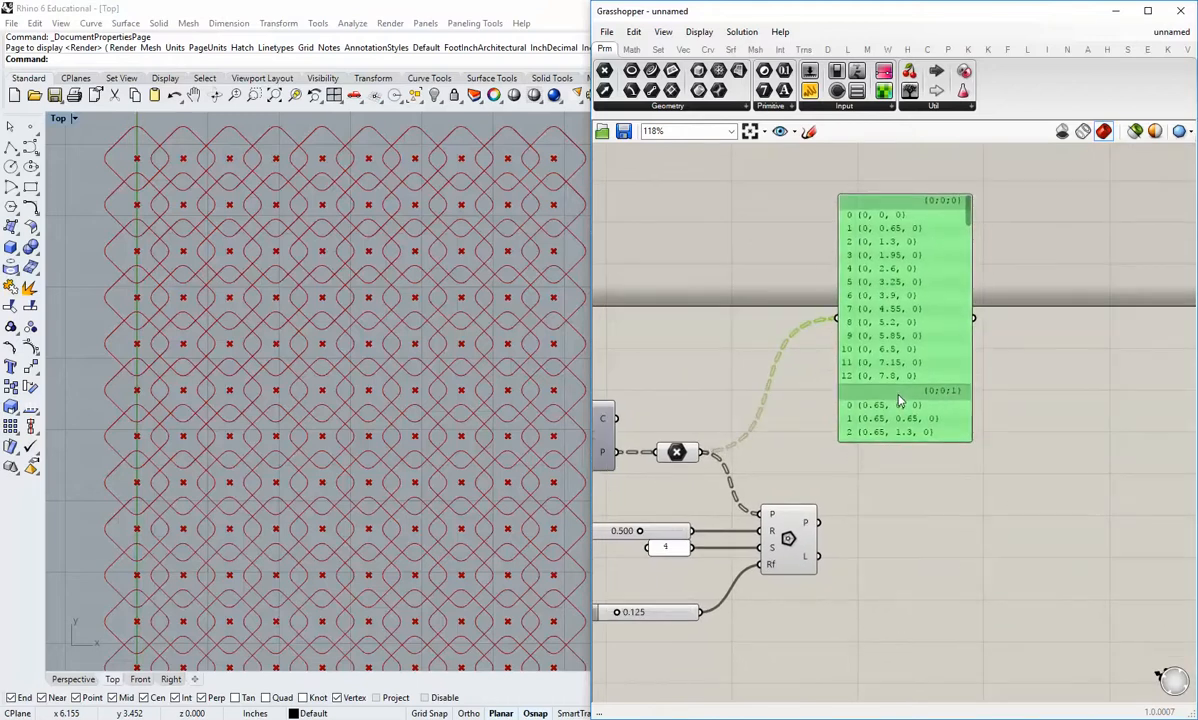
{"action": "left_click", "coordinate": [895, 478]}
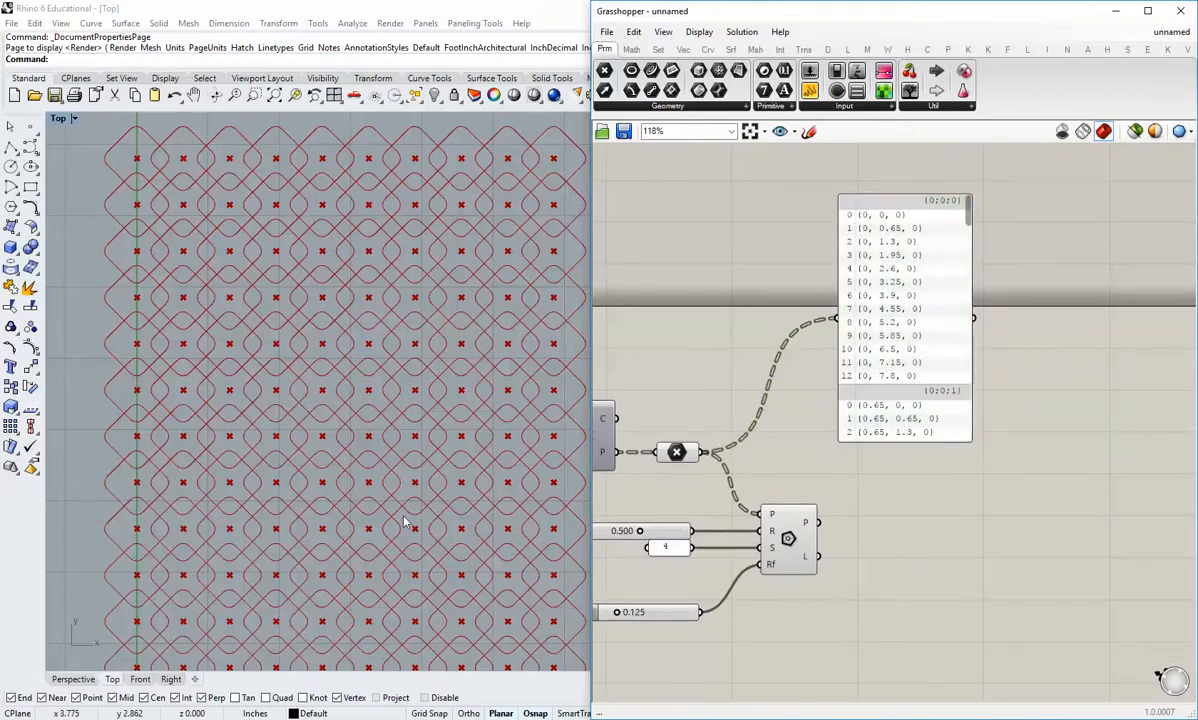
{"action": "right_click_drag", "start_coordinate": [422, 442], "coordinate": [390, 420]}
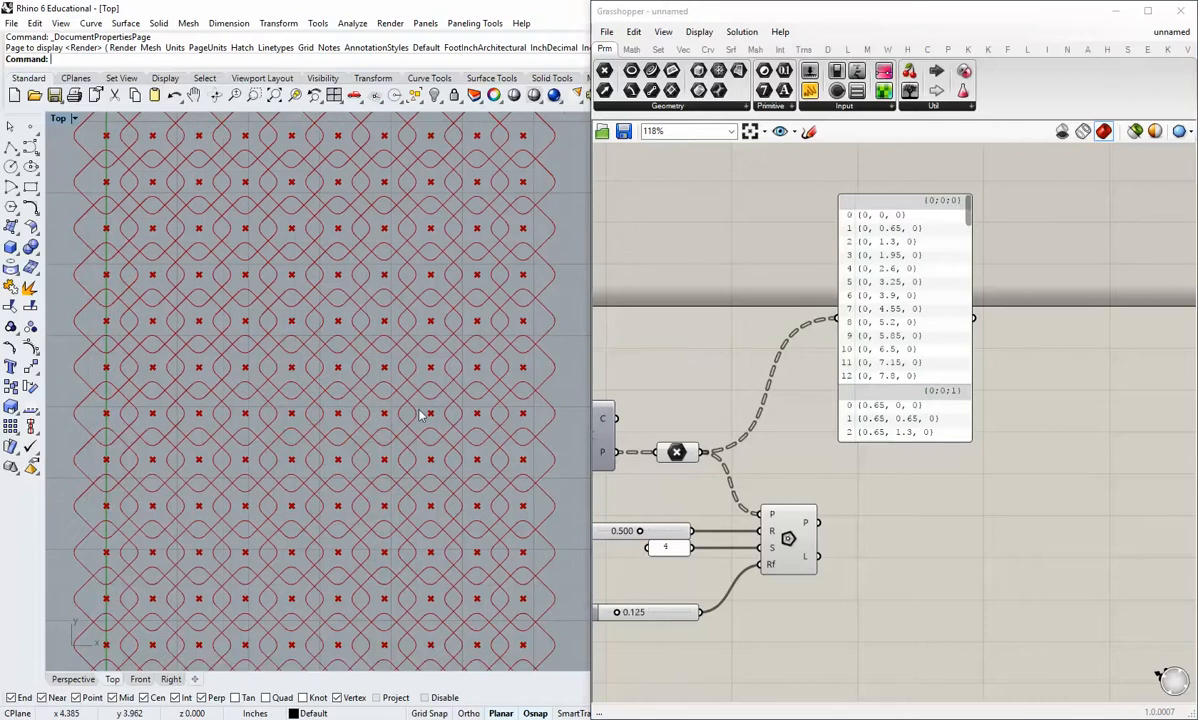
{"action": "right_click_drag", "start_coordinate": [961, 590], "coordinate": [915, 537]}
{"action": "left_click_drag", "start_coordinate": [859, 368], "coordinate": [866, 333]}
{"action": "left_click", "coordinate": [853, 466]}
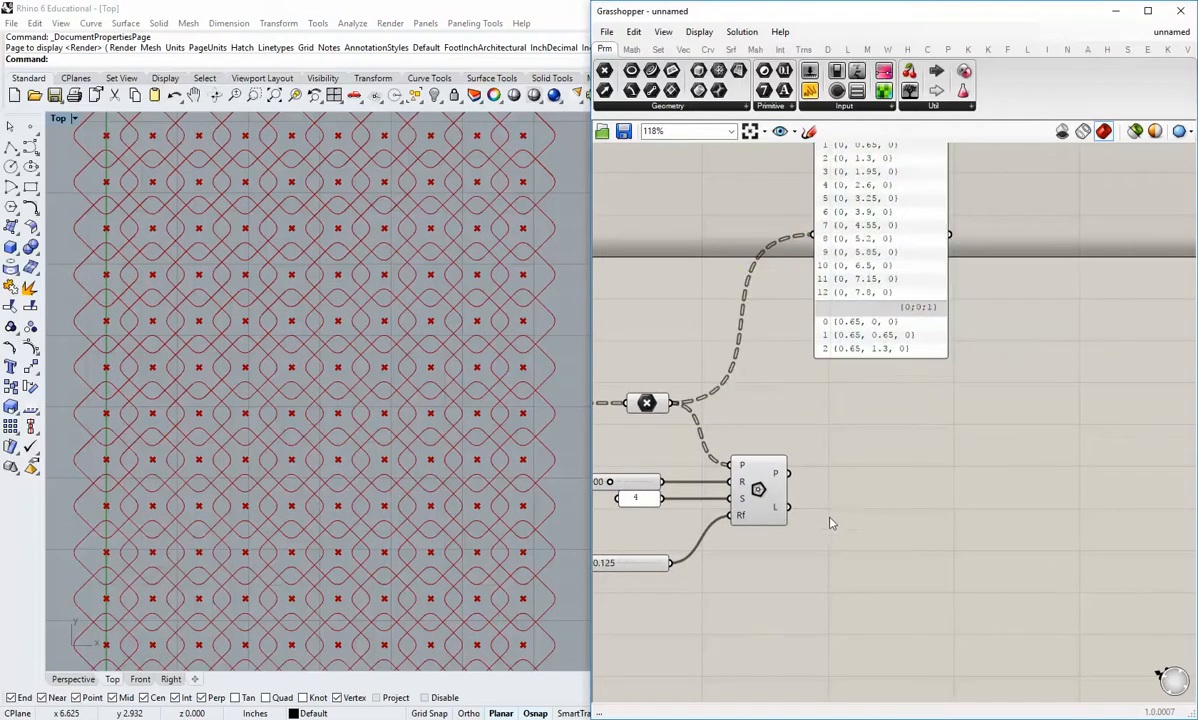
Step: Highlight the Polygon component's geometry in the viewport, deselect it, and look over the overlapping polygons
{"action": "right_click_drag", "start_coordinate": [830, 523], "coordinate": [850, 491]}
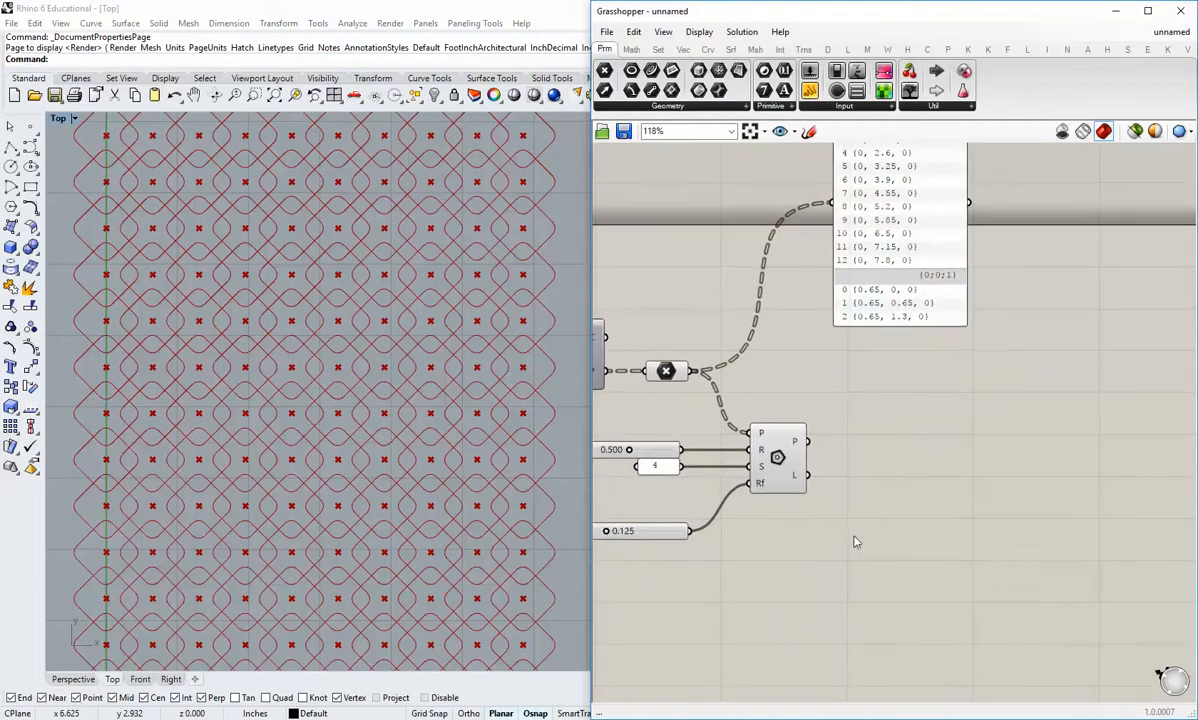
{"action": "left_click", "coordinate": [778, 458]}
{"action": "left_click", "coordinate": [843, 464]}
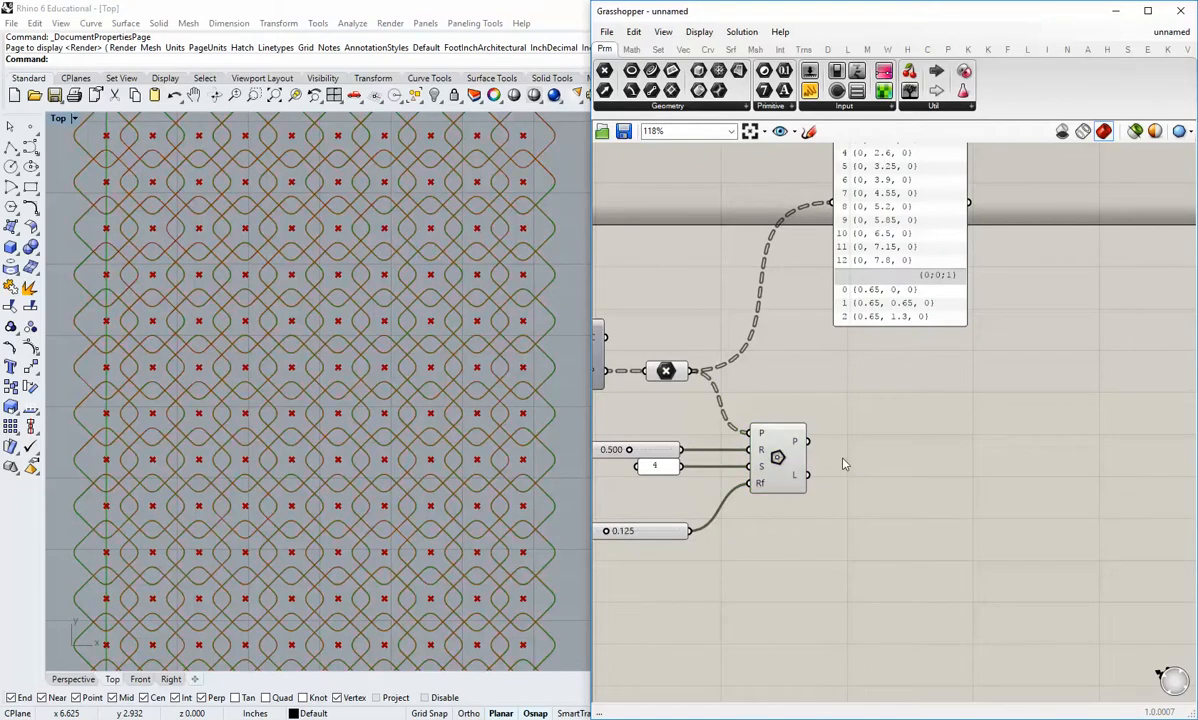
{"action": "right_click_drag", "start_coordinate": [421, 469], "coordinate": [433, 453]}
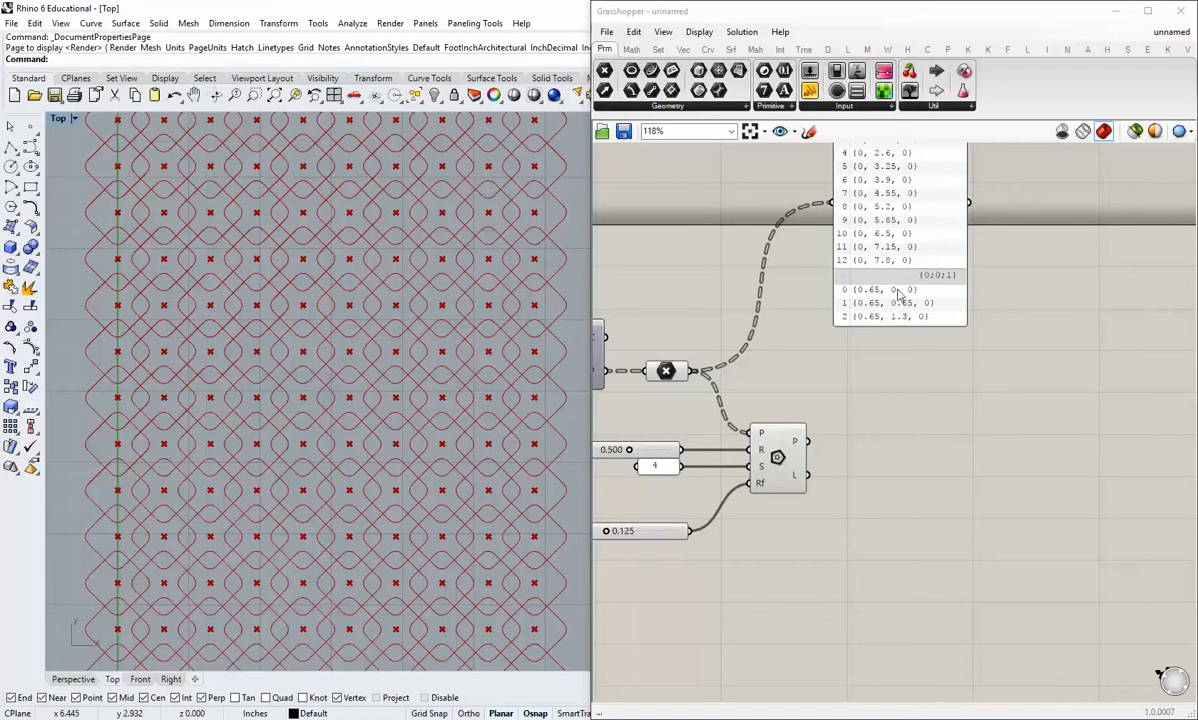
Step: Add a Rotate component to the right of the Polygon component
{"action": "left_click", "coordinate": [803, 49]}
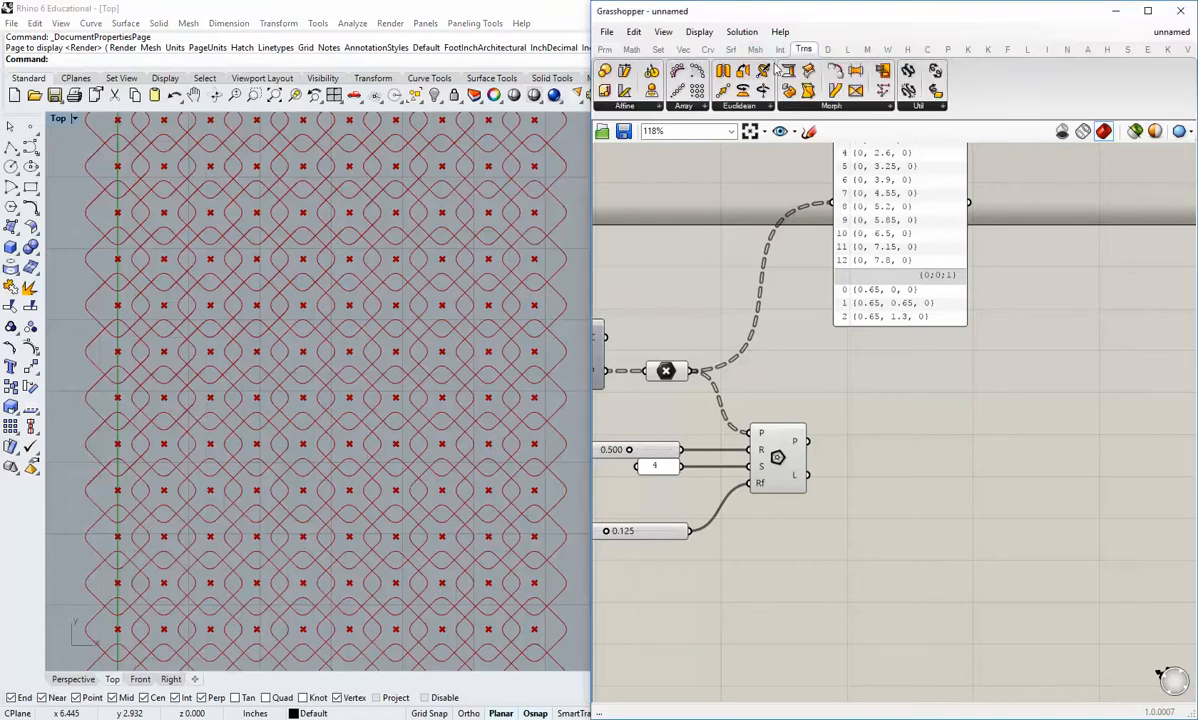
{"action": "left_click", "coordinate": [725, 106]}
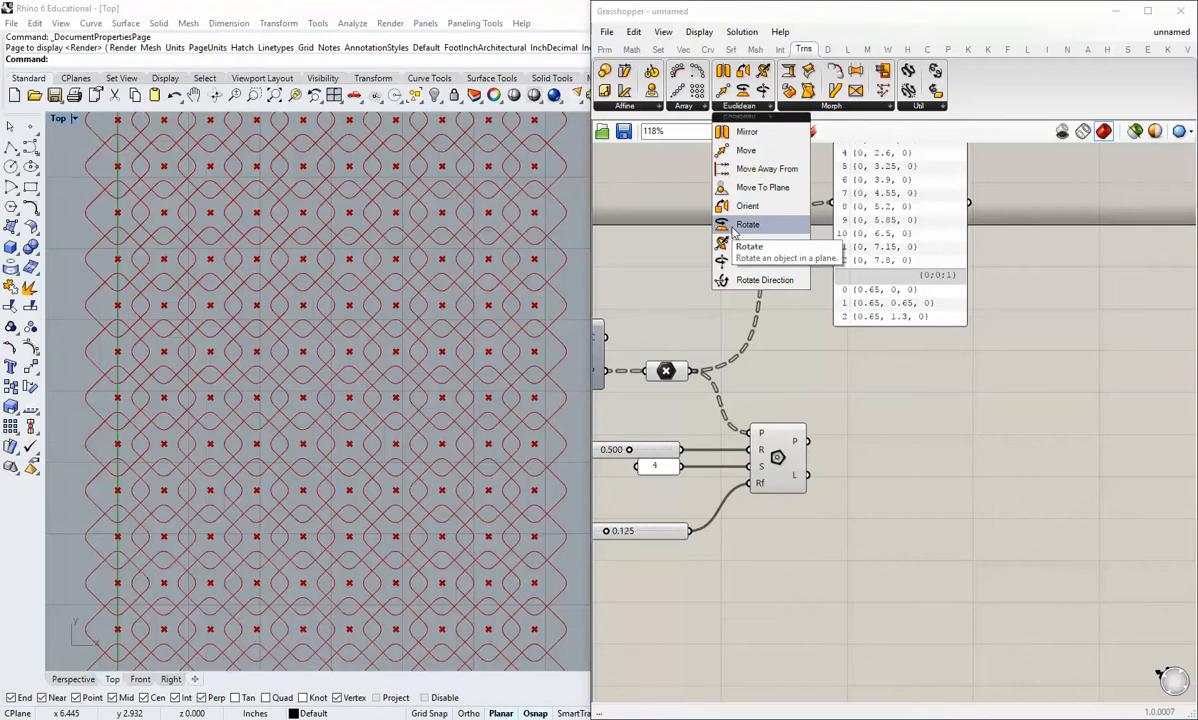
{"action": "left_click_drag", "start_coordinate": [733, 225], "coordinate": [882, 440]}
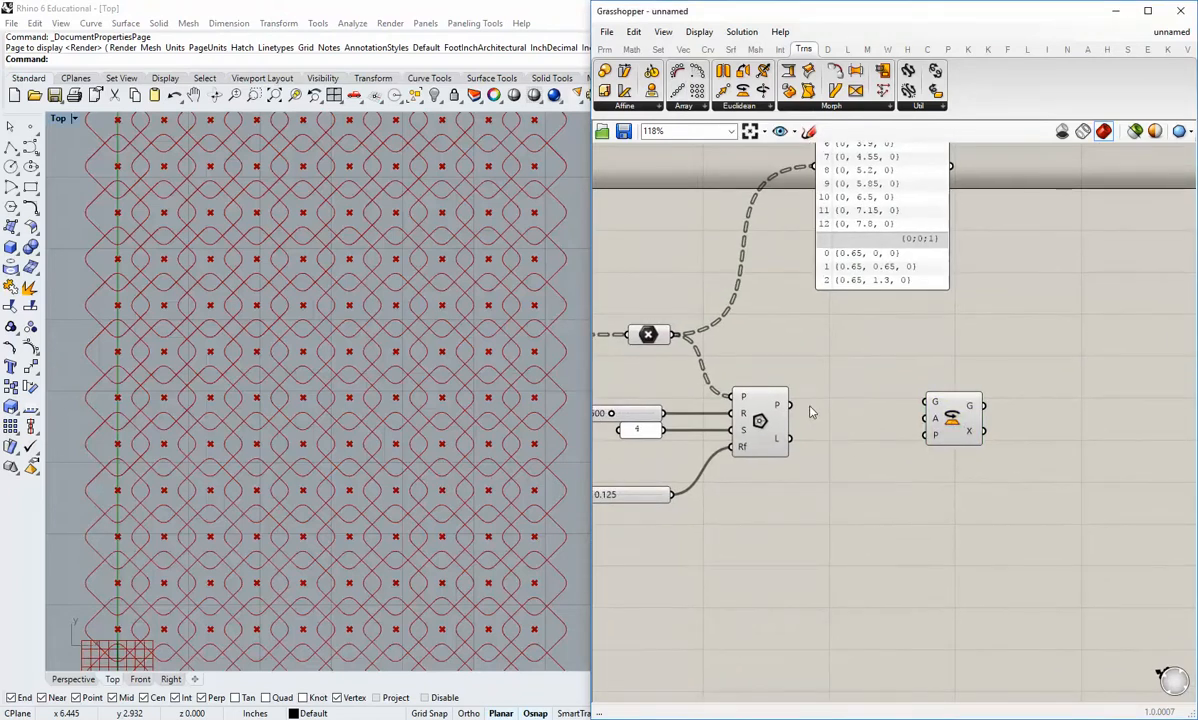
Step: Feed the Polygon component's P output into the Rotate component's G input, move Rotate further right, and look over the rotated polygons
{"action": "left_click_drag", "start_coordinate": [790, 405], "coordinate": [1040, 425]}
{"action": "left_click", "coordinate": [945, 465]}
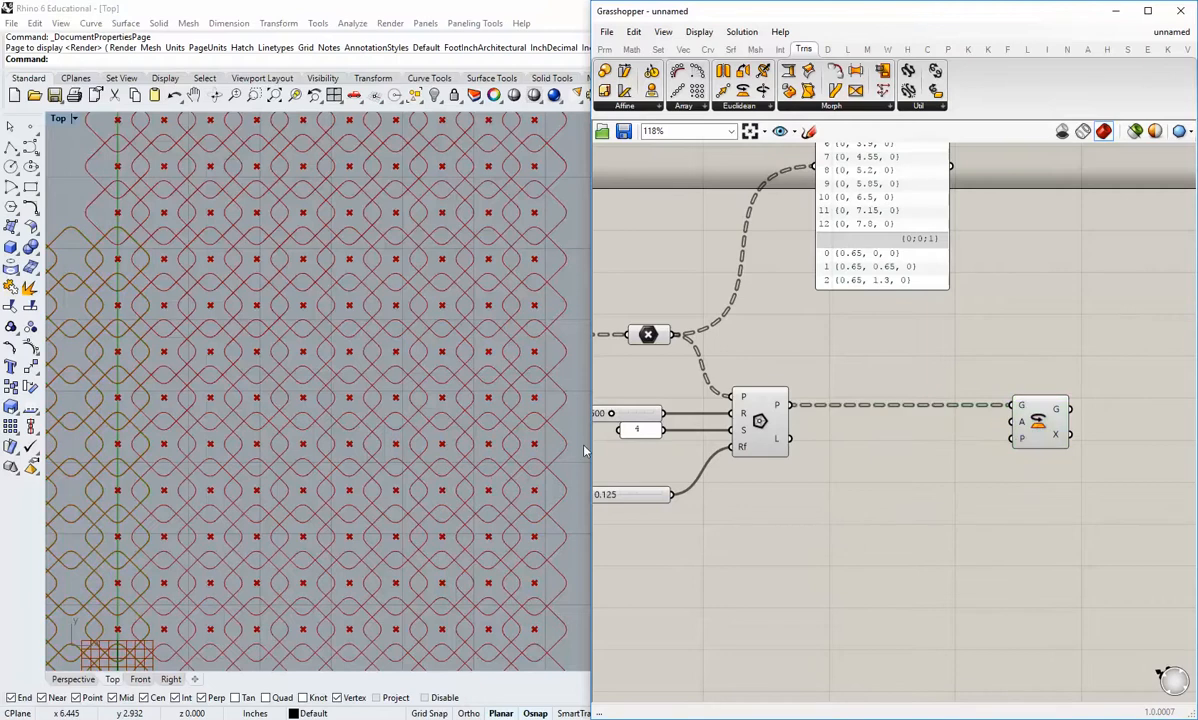
{"action": "right_click_drag", "start_coordinate": [273, 483], "coordinate": [403, 481]}
{"action": "scroll", "coordinate": [314, 468], "scroll_direction": "down", "scroll_amount": 8}
{"action": "scroll", "coordinate": [315, 472], "scroll_direction": "up", "scroll_amount": 4}
{"action": "scroll", "coordinate": [403, 481], "scroll_direction": "down", "scroll_amount": 2}
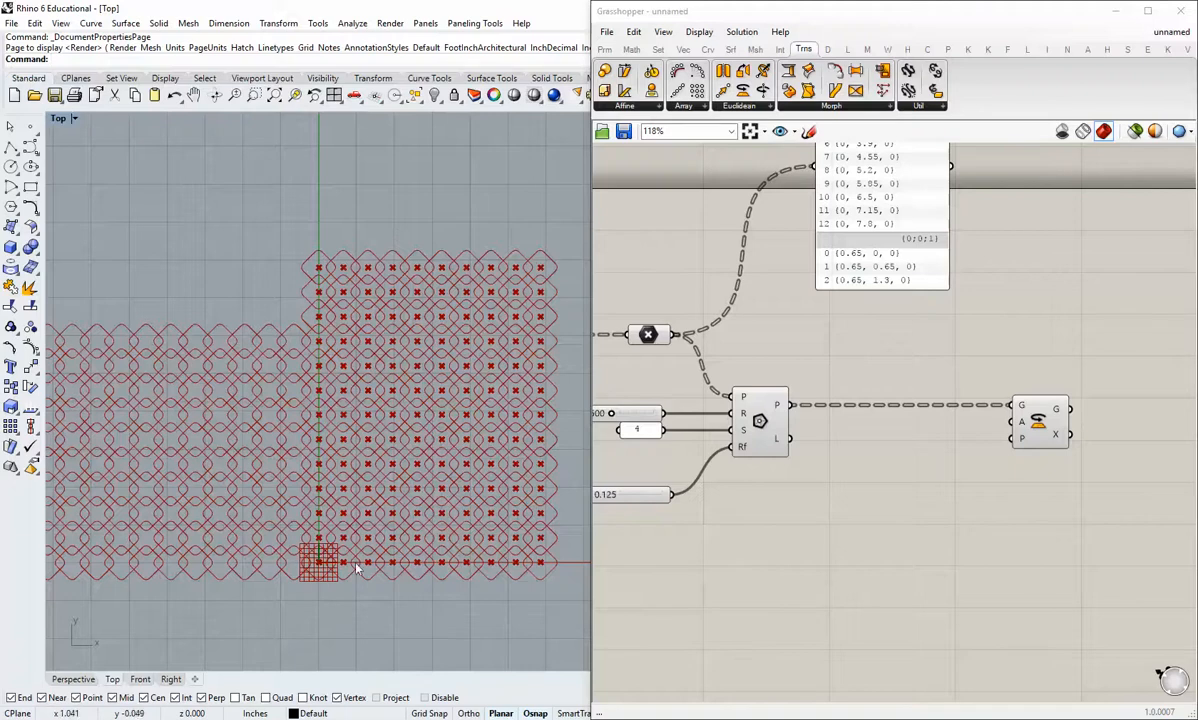
{"action": "right_click_drag", "start_coordinate": [368, 505], "coordinate": [307, 516]}
{"action": "scroll", "coordinate": [318, 519], "scroll_direction": "up", "scroll_amount": 4}
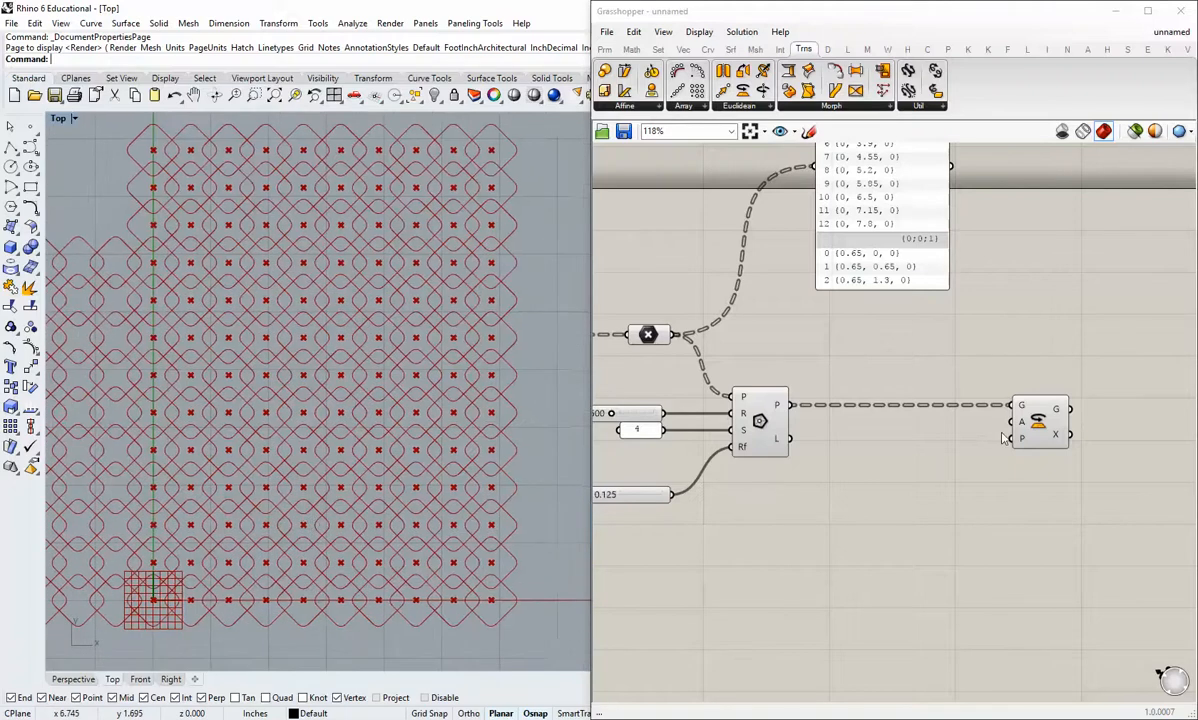
Step: Connect the Point parameter's output to the Rotate component's P (plane) input and move Rotate up in line with the points
{"action": "right_click_drag", "start_coordinate": [1001, 436], "coordinate": [955, 436]}
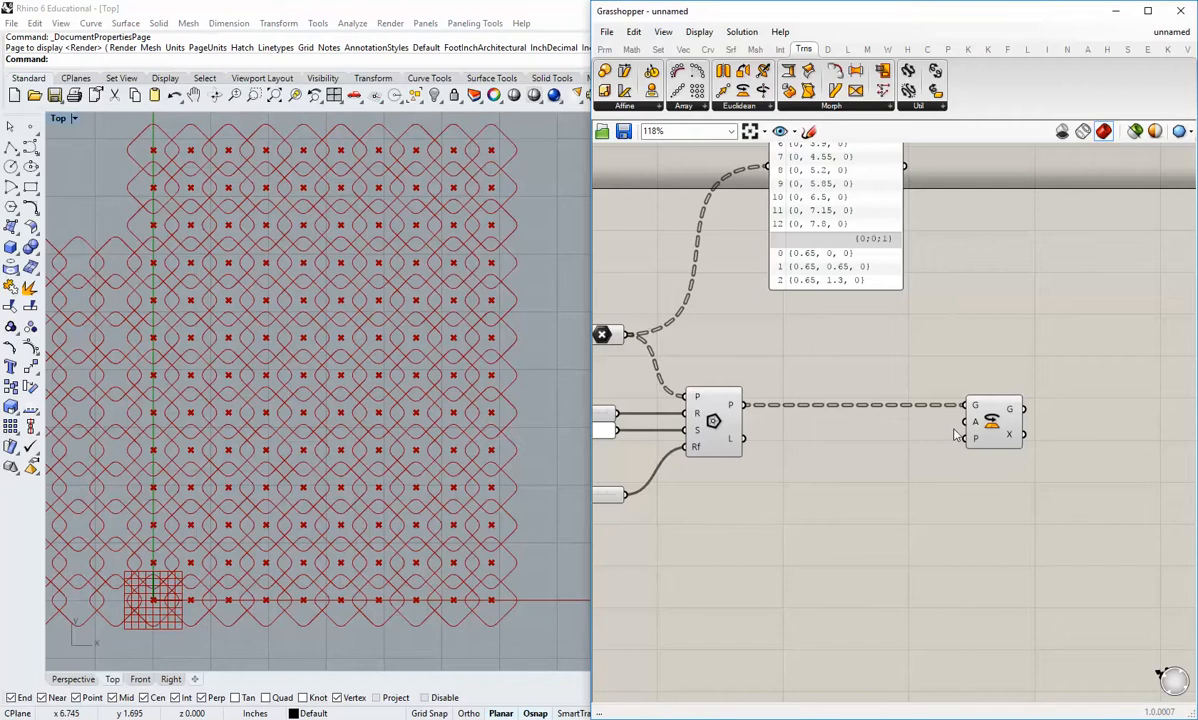
{"action": "mouse_move", "coordinate": [978, 445]}
{"action": "right_click_drag", "start_coordinate": [972, 460], "coordinate": [961, 509]}
{"action": "left_click_drag", "start_coordinate": [985, 473], "coordinate": [980, 401]}
{"action": "left_click", "coordinate": [873, 460]}
{"action": "left_click_drag", "start_coordinate": [614, 383], "coordinate": [1050, 376]}
{"action": "left_click", "coordinate": [928, 452]}
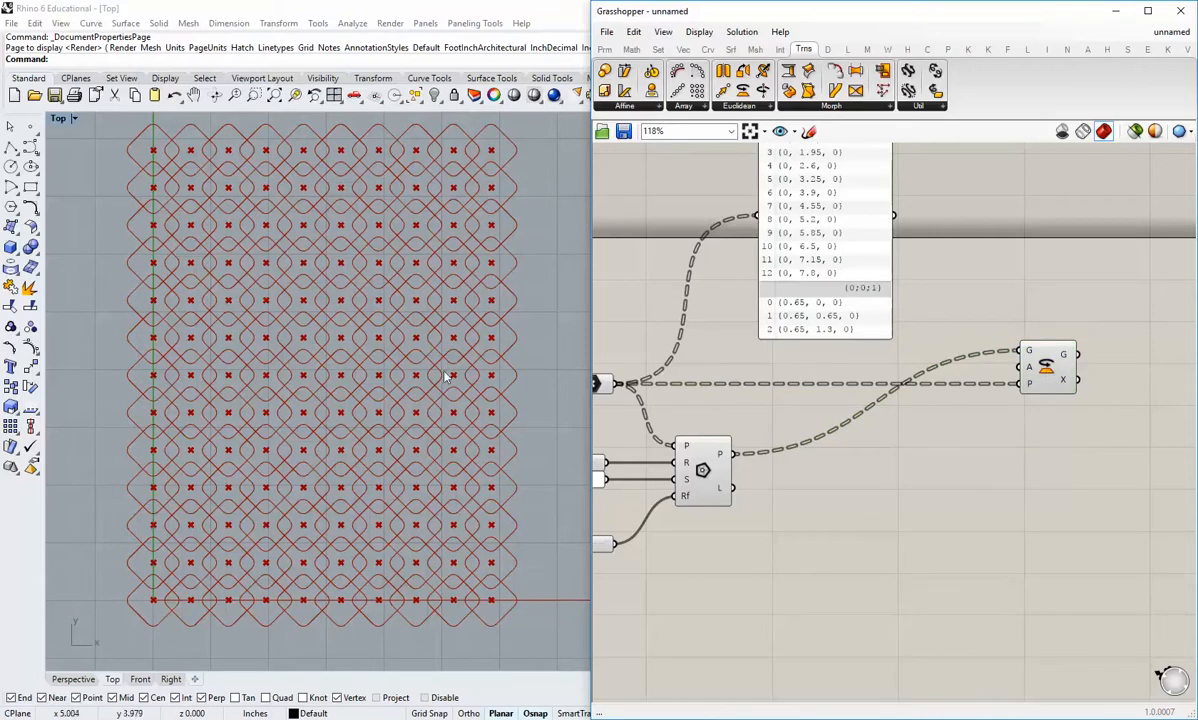
{"action": "right_click_drag", "start_coordinate": [449, 377], "coordinate": [437, 413]}
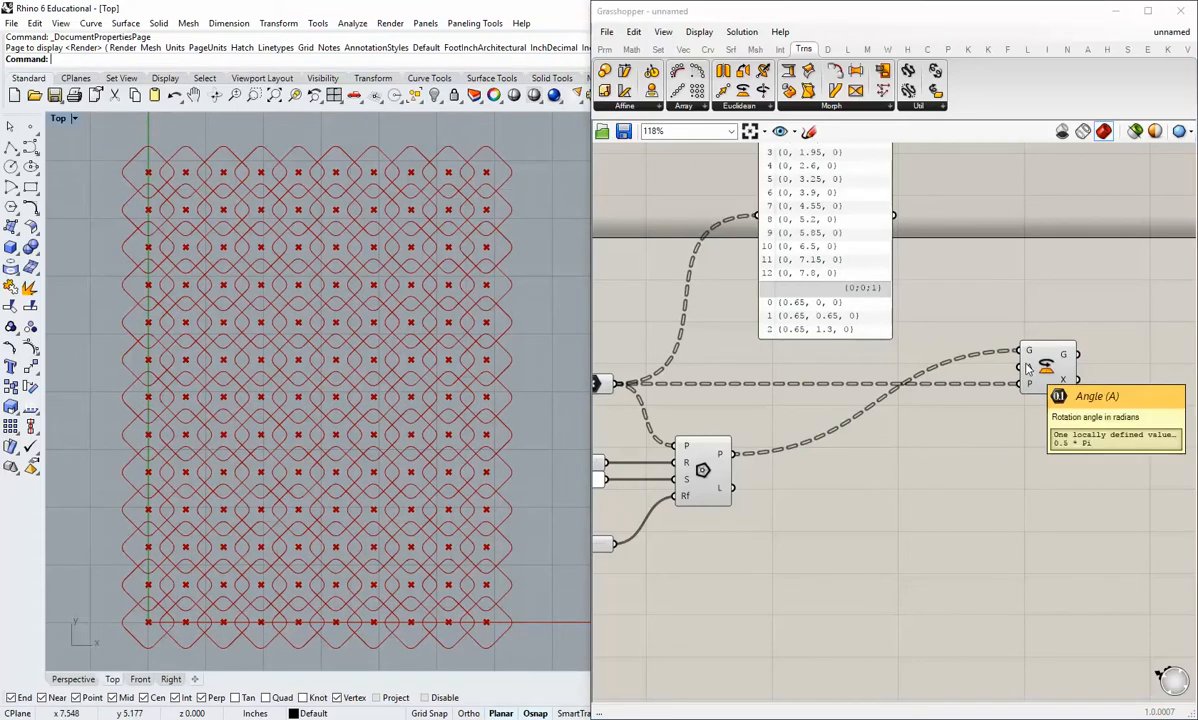
Step: Switch the Rotate component's Angle input to degrees and shift the component slightly right
{"action": "mouse_move", "coordinate": [1032, 371]}
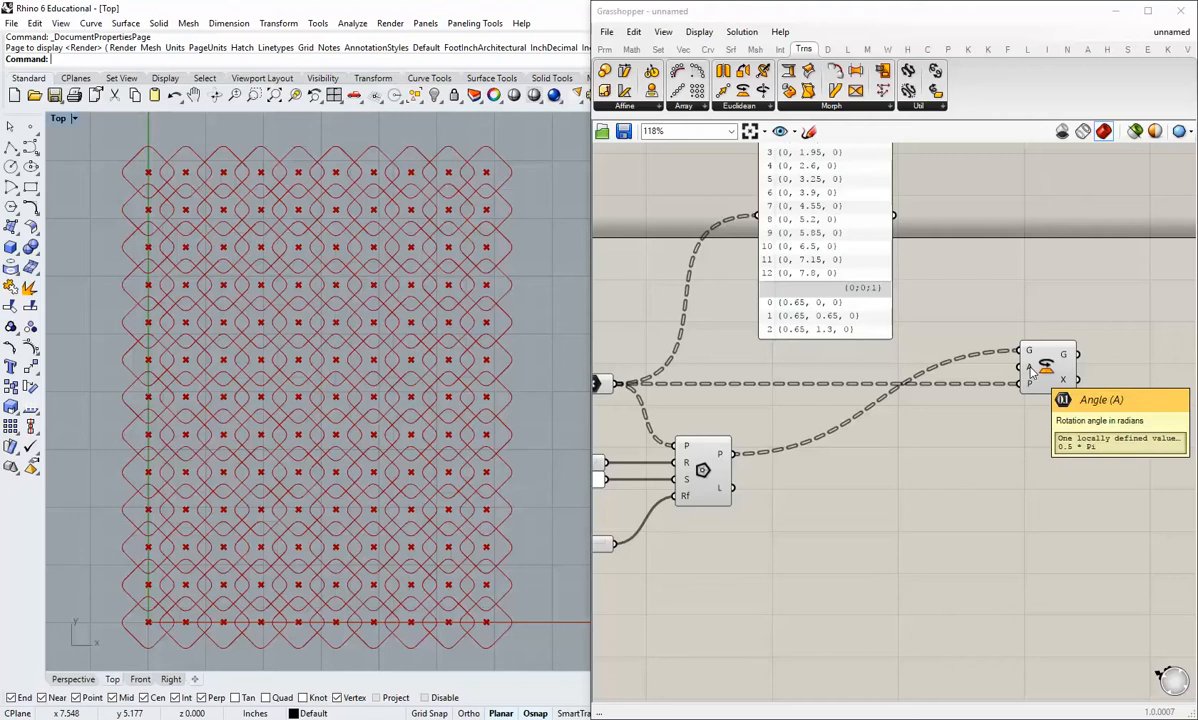
{"action": "right_click", "coordinate": [1032, 371]}
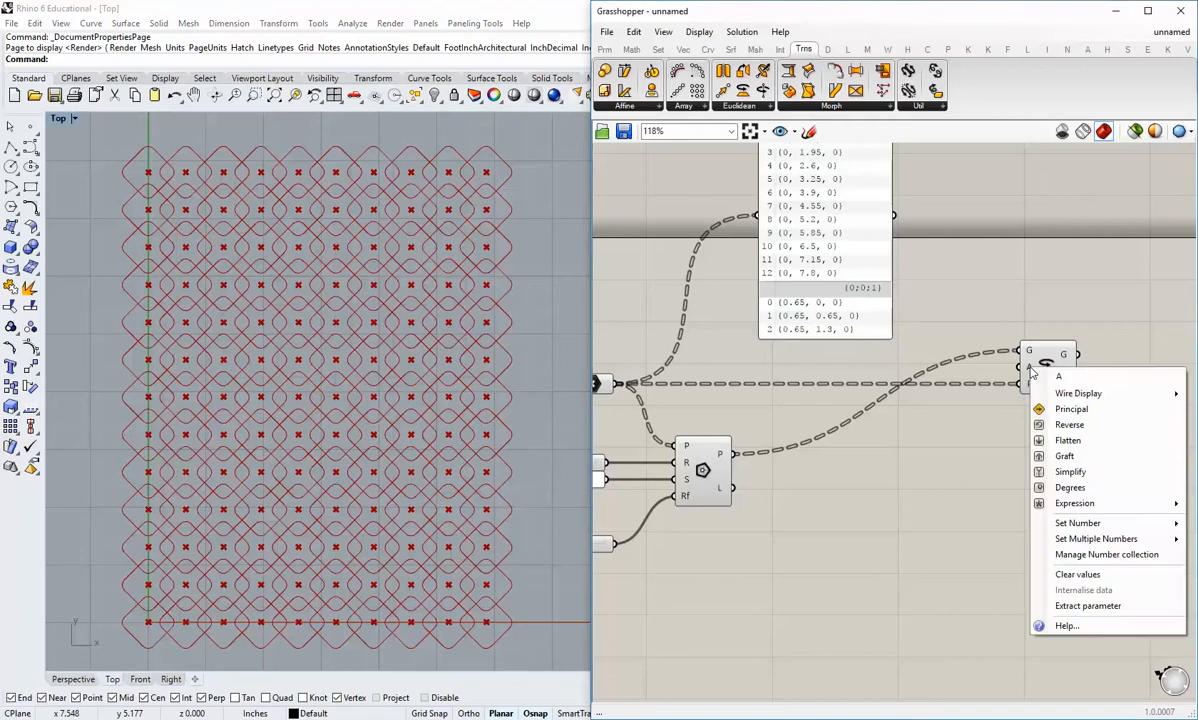
{"action": "left_click", "coordinate": [1068, 488]}
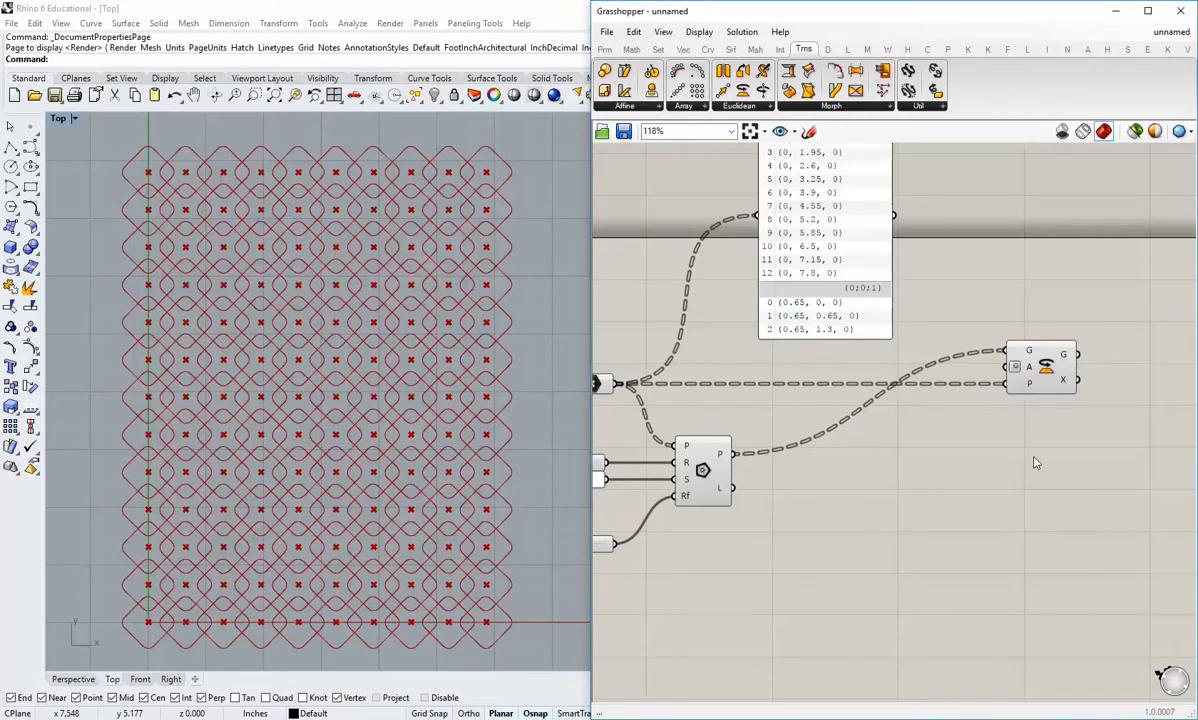
{"action": "right_click_drag", "start_coordinate": [1067, 472], "coordinate": [1019, 480]}
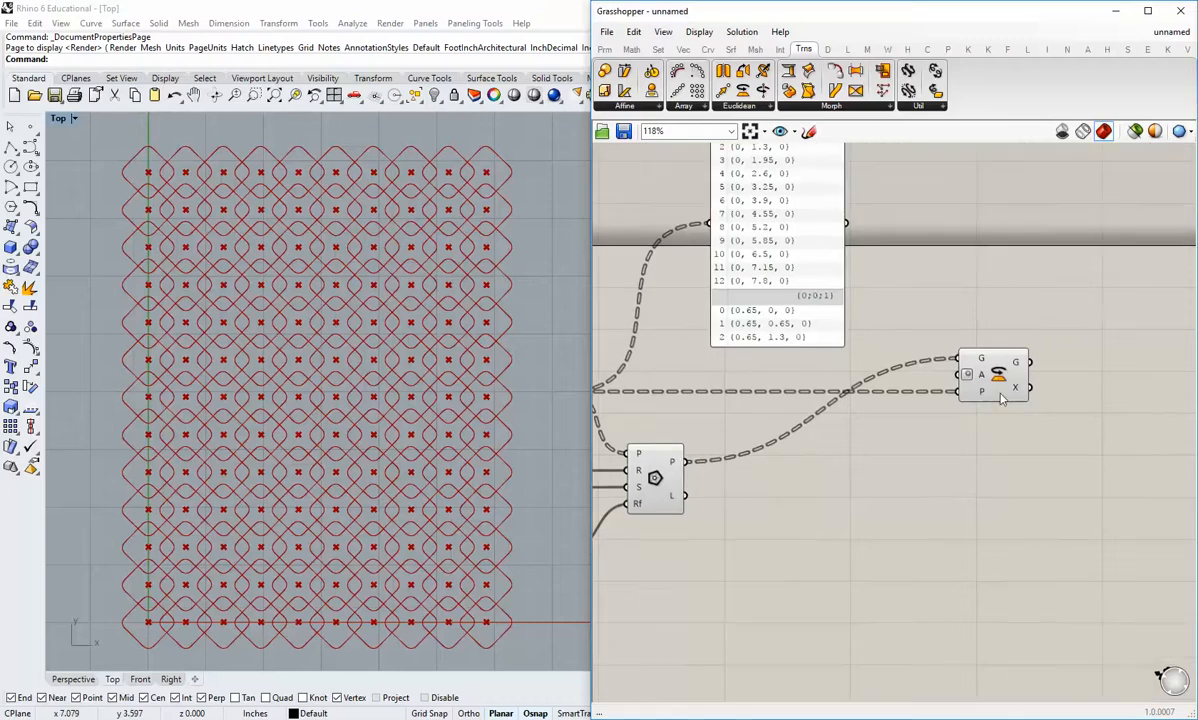
{"action": "left_click_drag", "start_coordinate": [998, 387], "coordinate": [1022, 387]}
Step: Turn off the viewport preview of the Polygon component
{"action": "left_click", "coordinate": [763, 489]}
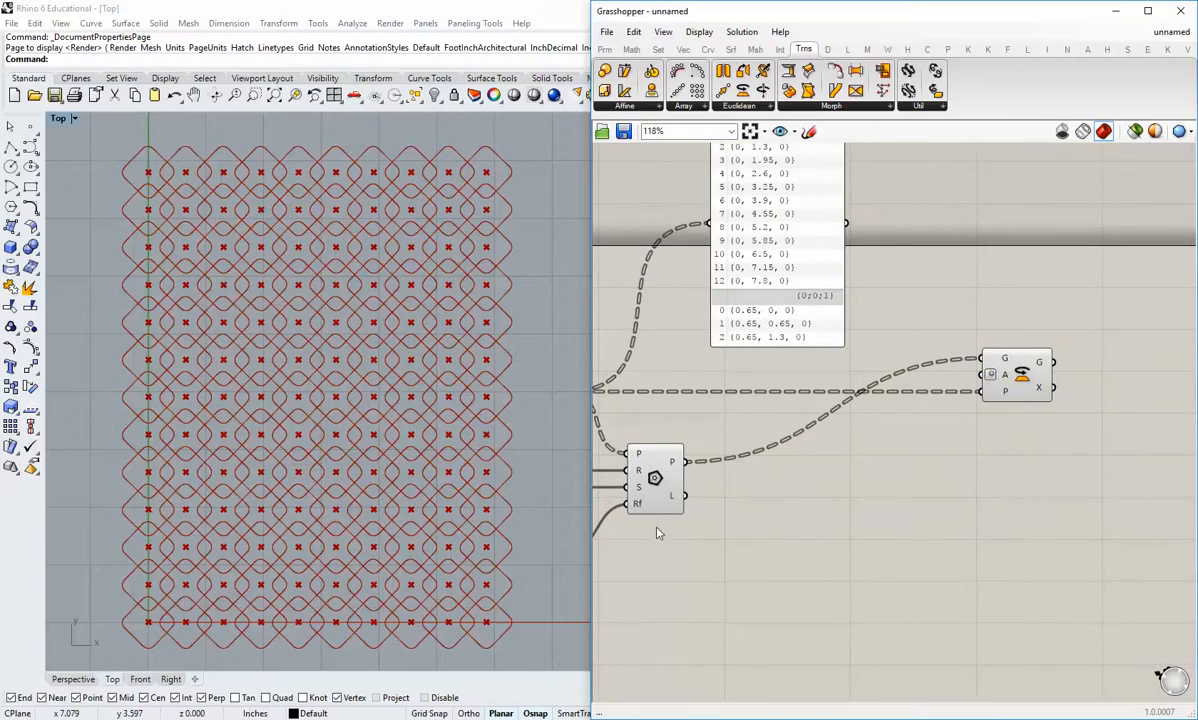
{"action": "right_click", "coordinate": [654, 477]}
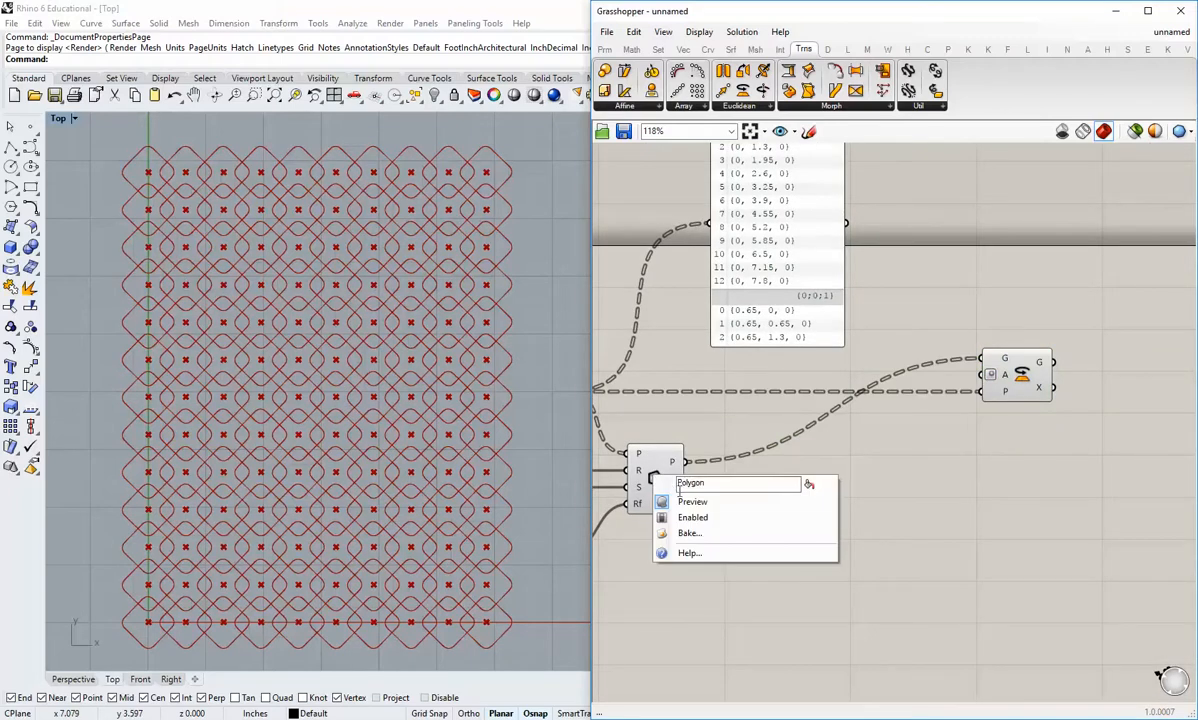
{"action": "left_click", "coordinate": [690, 502]}
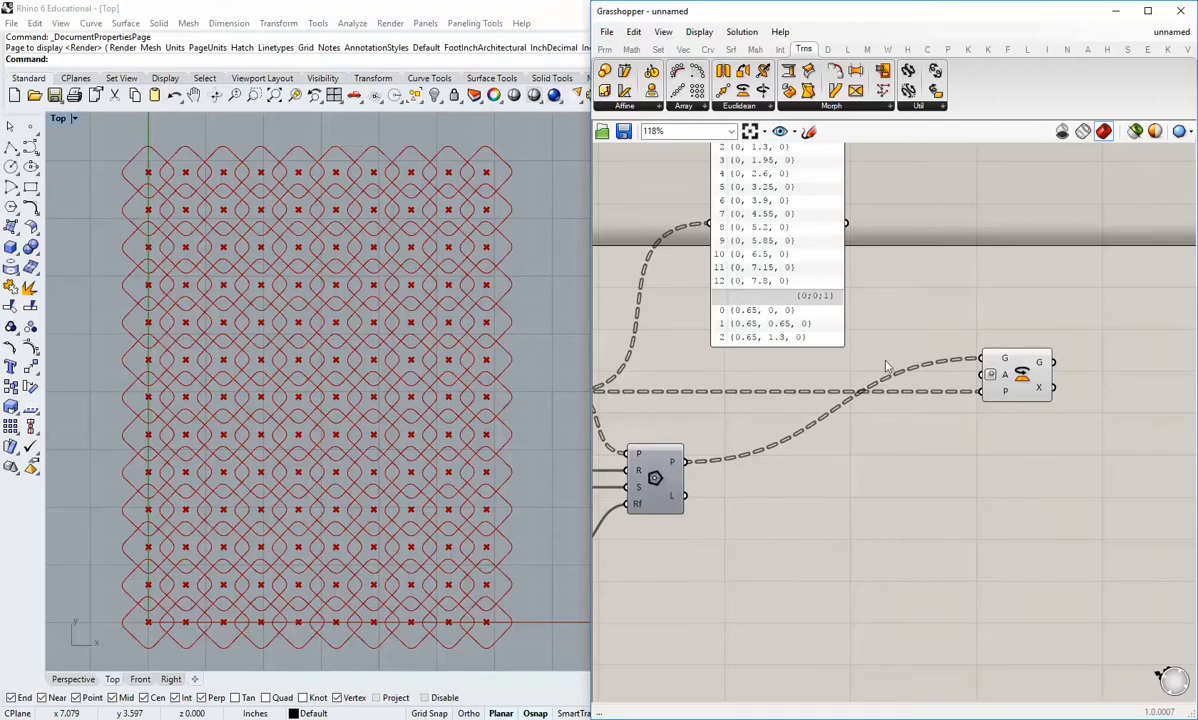
Step: Add a number slider from the value 90, connect it to the Rotate component's A input, place it below, and try 17 degrees
{"action": "left_click", "coordinate": [604, 49]}
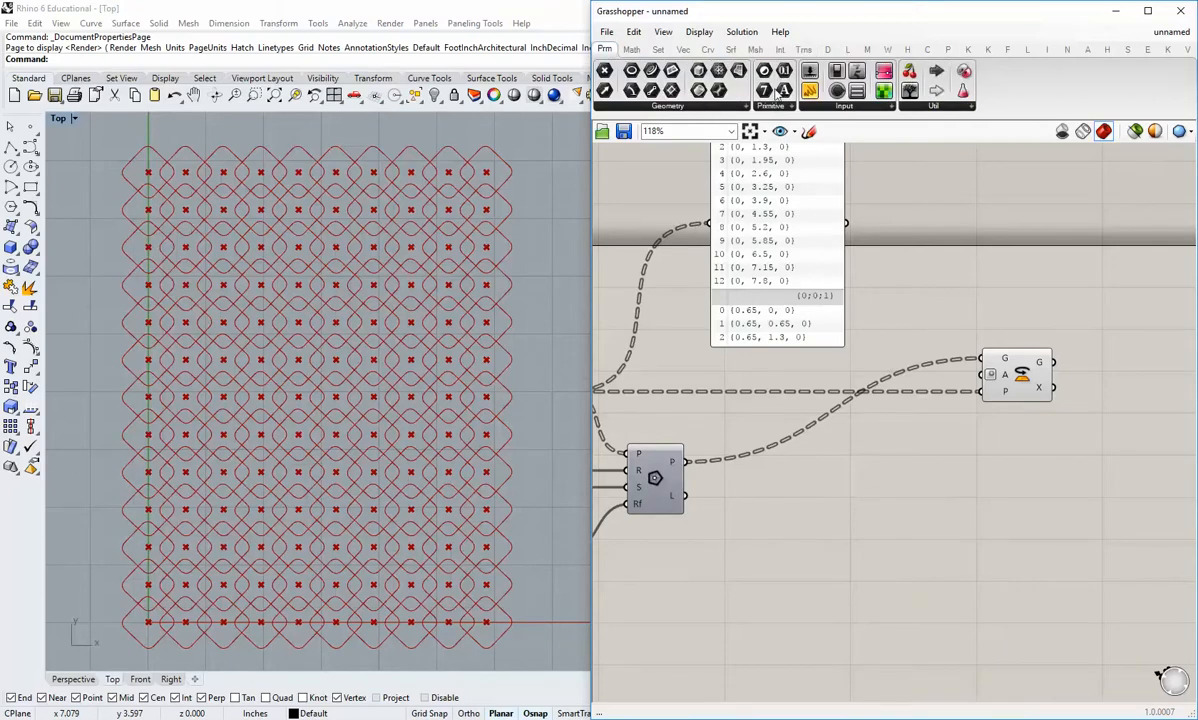
{"action": "double_click", "coordinate": [793, 458]}
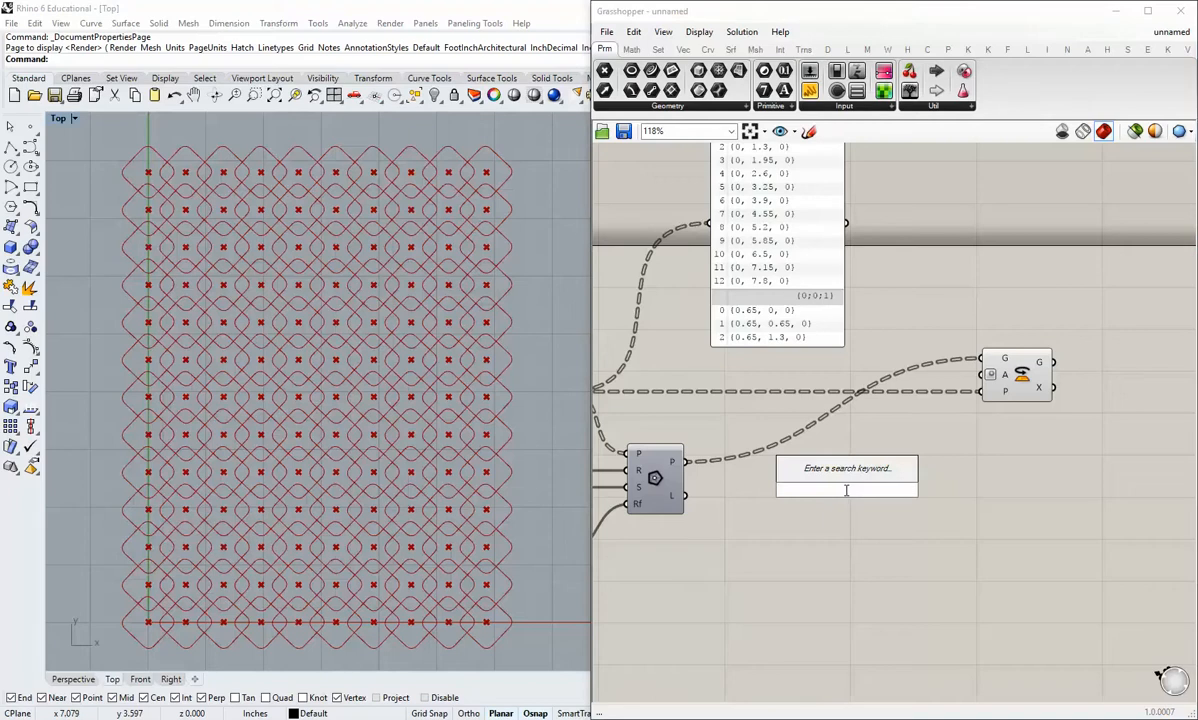
{"action": "type", "text": "90"}
{"action": "key", "text": "Return"}
{"action": "left_click_drag", "start_coordinate": [790, 489], "coordinate": [758, 430]}
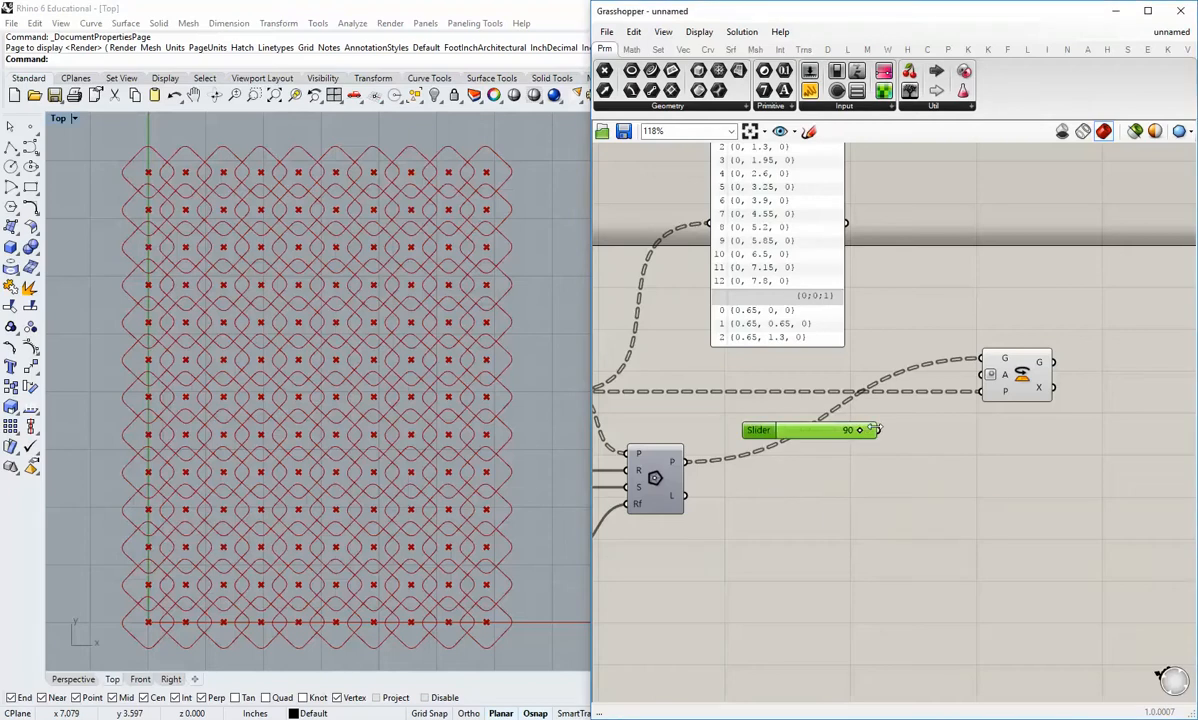
{"action": "left_click_drag", "start_coordinate": [879, 430], "coordinate": [978, 376]}
{"action": "left_click_drag", "start_coordinate": [797, 436], "coordinate": [841, 515]}
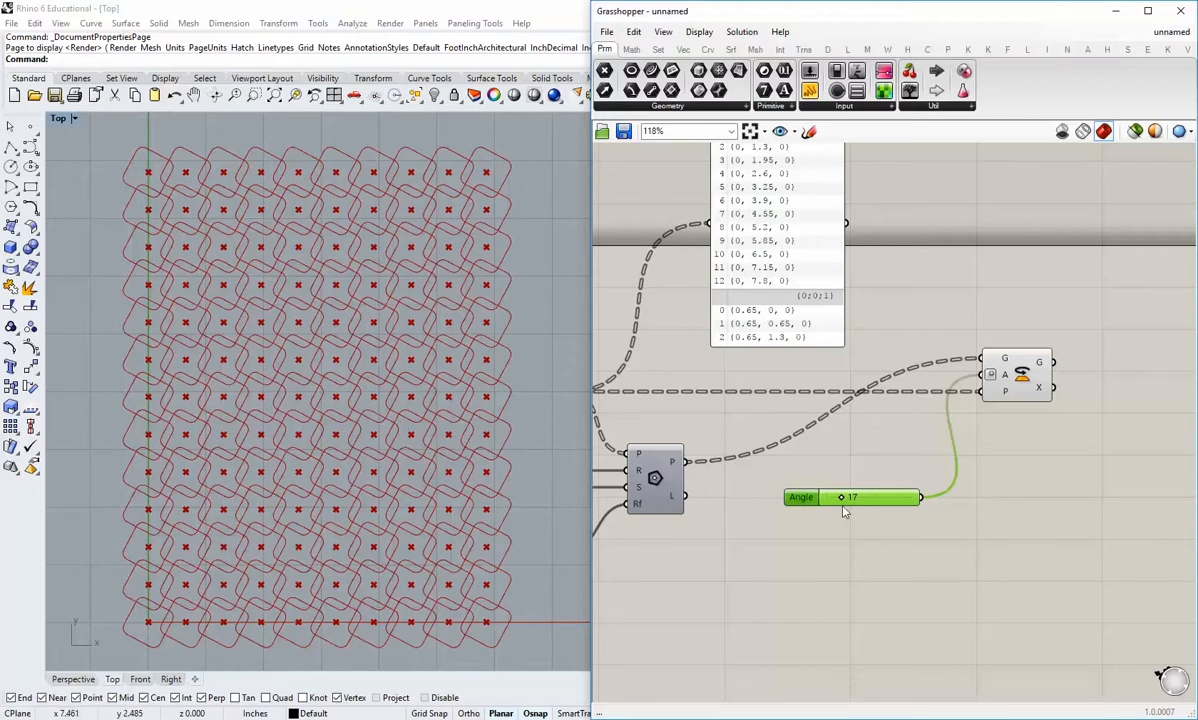
Step: Test the rotation with the Angle slider at 6 and 0, move the slider up slightly, and set it to 9
{"action": "mouse_move", "coordinate": [841, 497]}
{"action": "left_mouse_down"}
{"action": "mouse_move", "coordinate": [824, 497]}
{"action": "mouse_move", "coordinate": [866, 497]}
{"action": "mouse_move", "coordinate": [836, 500]}
{"action": "left_mouse_up"}
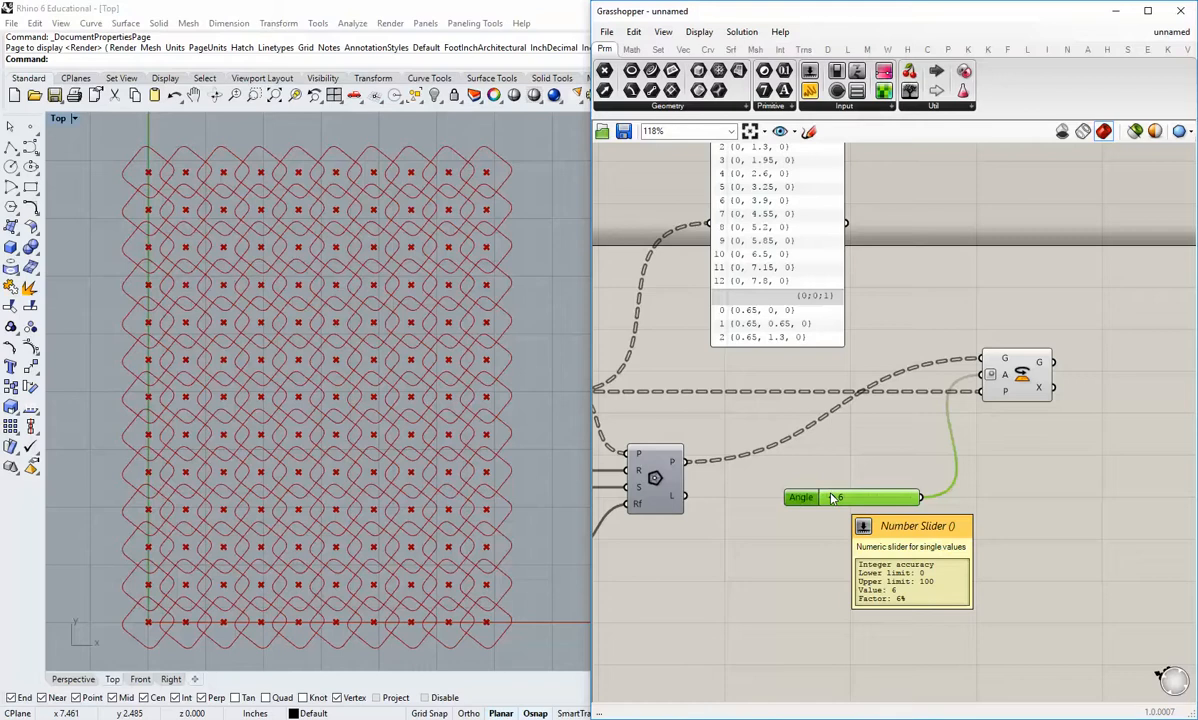
{"action": "left_click_drag", "start_coordinate": [831, 498], "coordinate": [806, 500]}
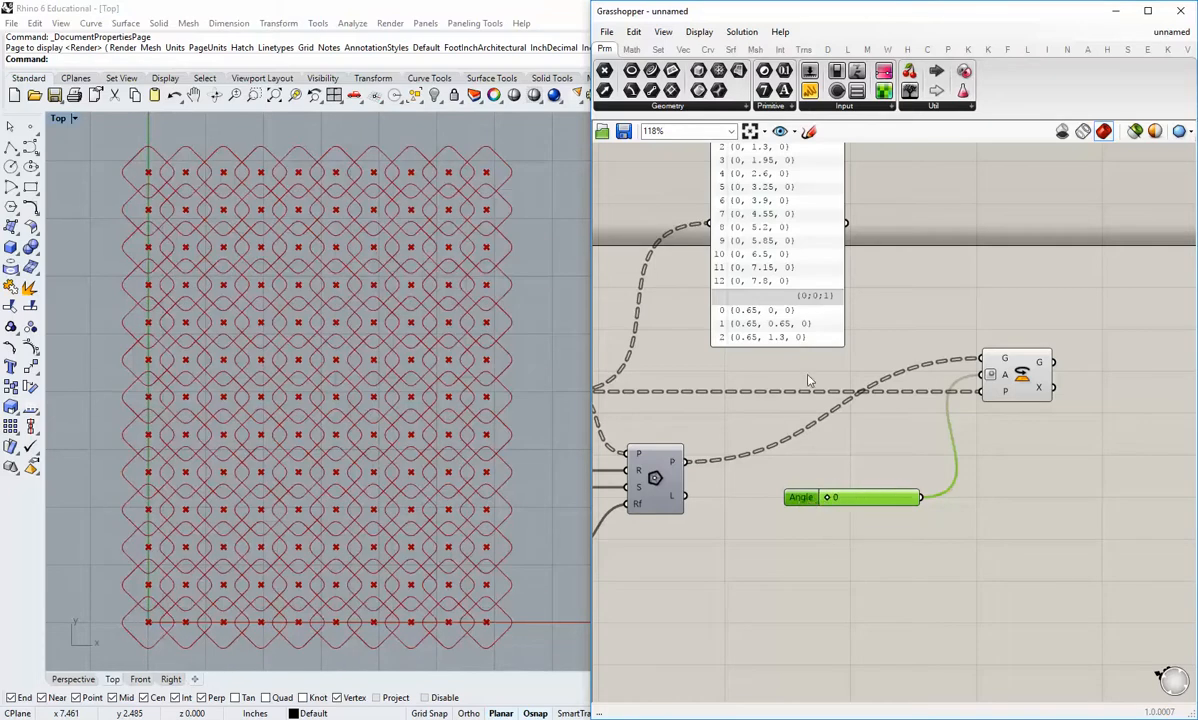
{"action": "right_click_drag", "start_coordinate": [830, 379], "coordinate": [867, 469]}
{"action": "scroll", "coordinate": [868, 471], "scroll_direction": "down", "scroll_amount": 1}
{"action": "right_click_drag", "start_coordinate": [890, 515], "coordinate": [963, 423]}
{"action": "mouse_move", "coordinate": [987, 477]}
{"action": "left_mouse_down"}
{"action": "mouse_move", "coordinate": [970, 460]}
{"action": "mouse_move", "coordinate": [985, 458]}
{"action": "left_mouse_up"}
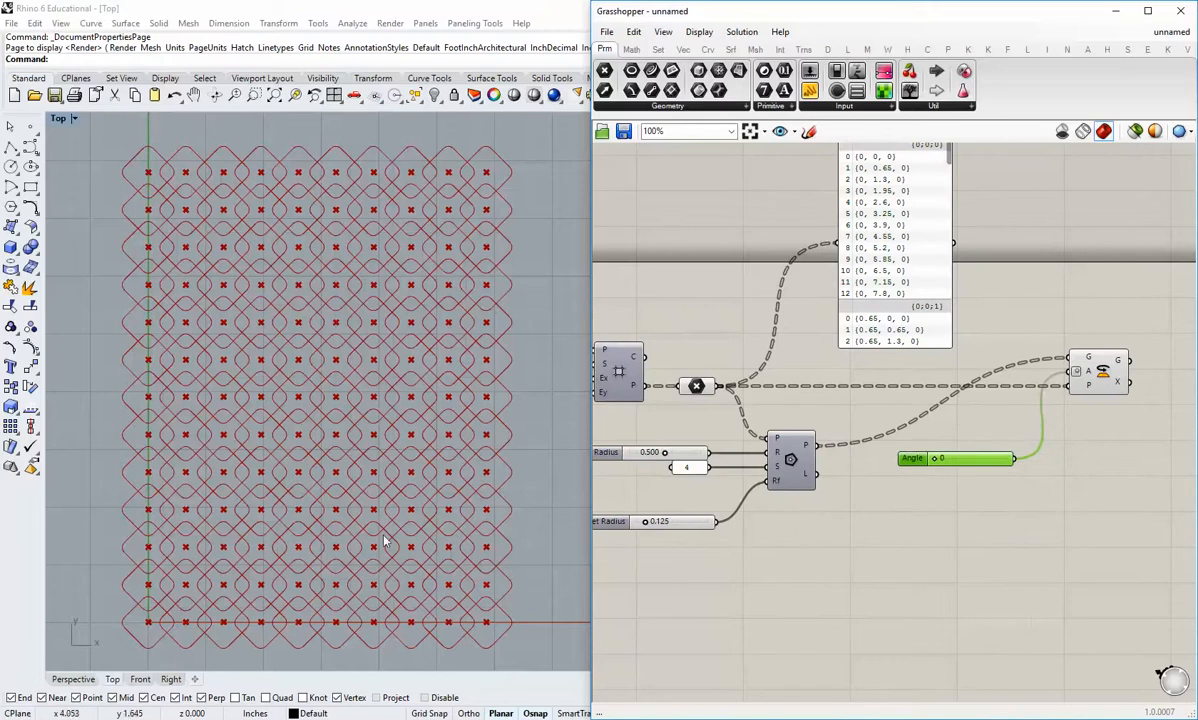
{"action": "mouse_move", "coordinate": [936, 461]}
{"action": "left_mouse_down"}
{"action": "mouse_move", "coordinate": [988, 484]}
{"action": "mouse_move", "coordinate": [985, 462]}
{"action": "mouse_move", "coordinate": [945, 463]}
{"action": "left_mouse_up"}
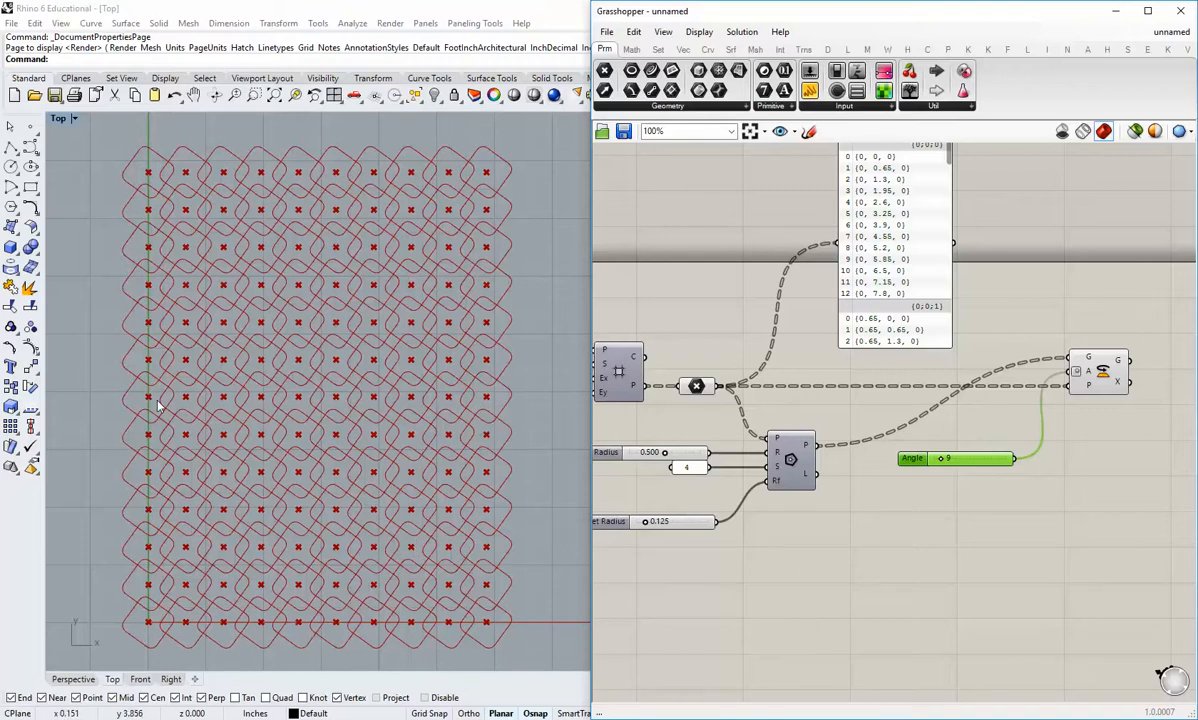
Step: Move the Angle slider up, closer to the Rotate component, and deselect it
{"action": "right_click_drag", "start_coordinate": [966, 489], "coordinate": [928, 496]}
{"action": "left_click_drag", "start_coordinate": [949, 460], "coordinate": [967, 432]}
{"action": "left_click", "coordinate": [976, 480]}
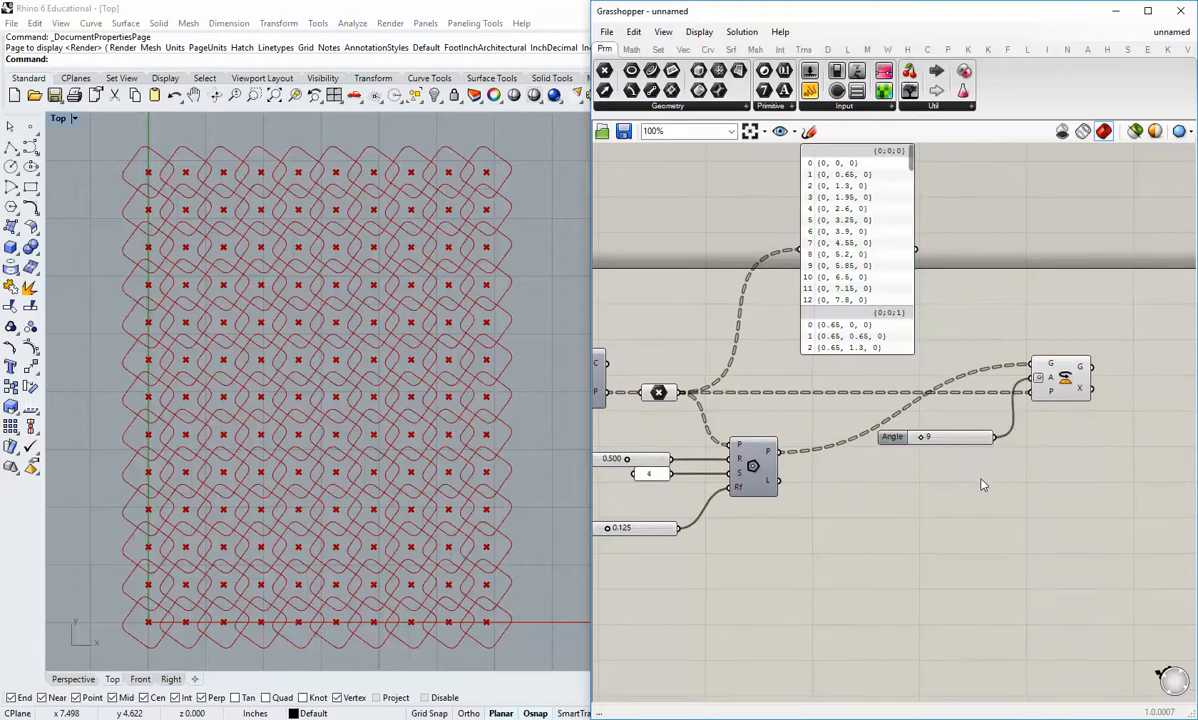
Step: Add a Series component and place it below the Angle slider
{"action": "right_click_drag", "start_coordinate": [981, 485], "coordinate": [943, 464]}
{"action": "left_click", "coordinate": [659, 50]}
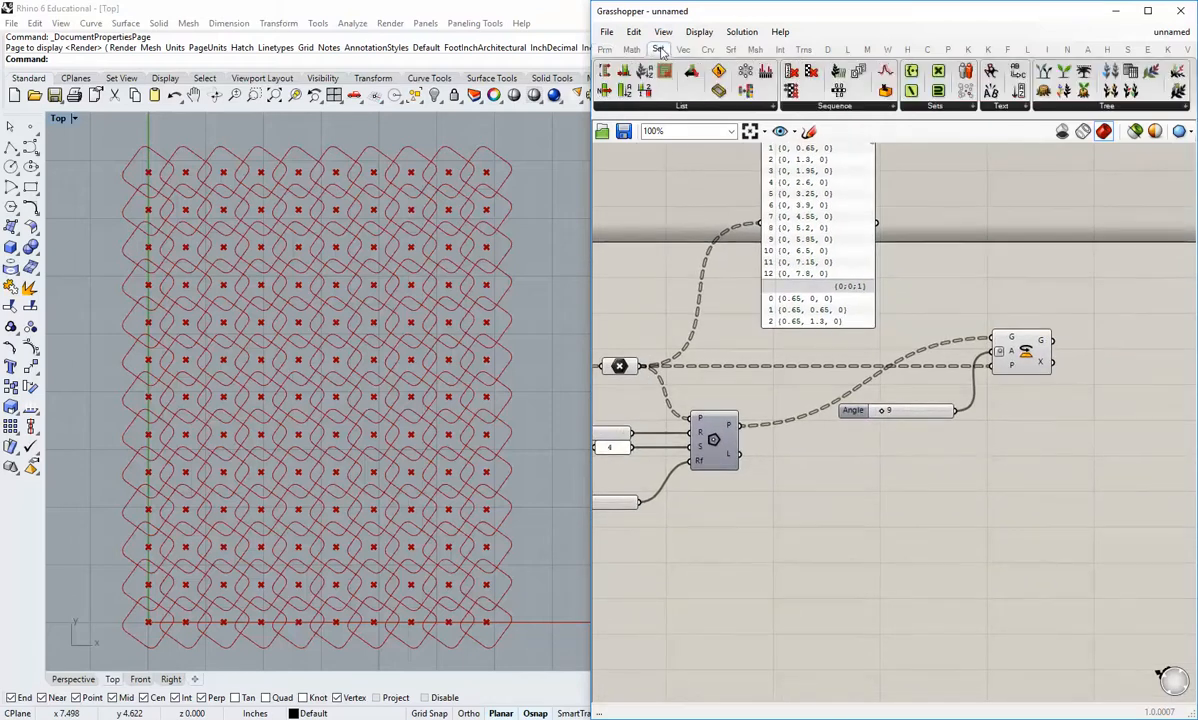
{"action": "left_click", "coordinate": [800, 107]}
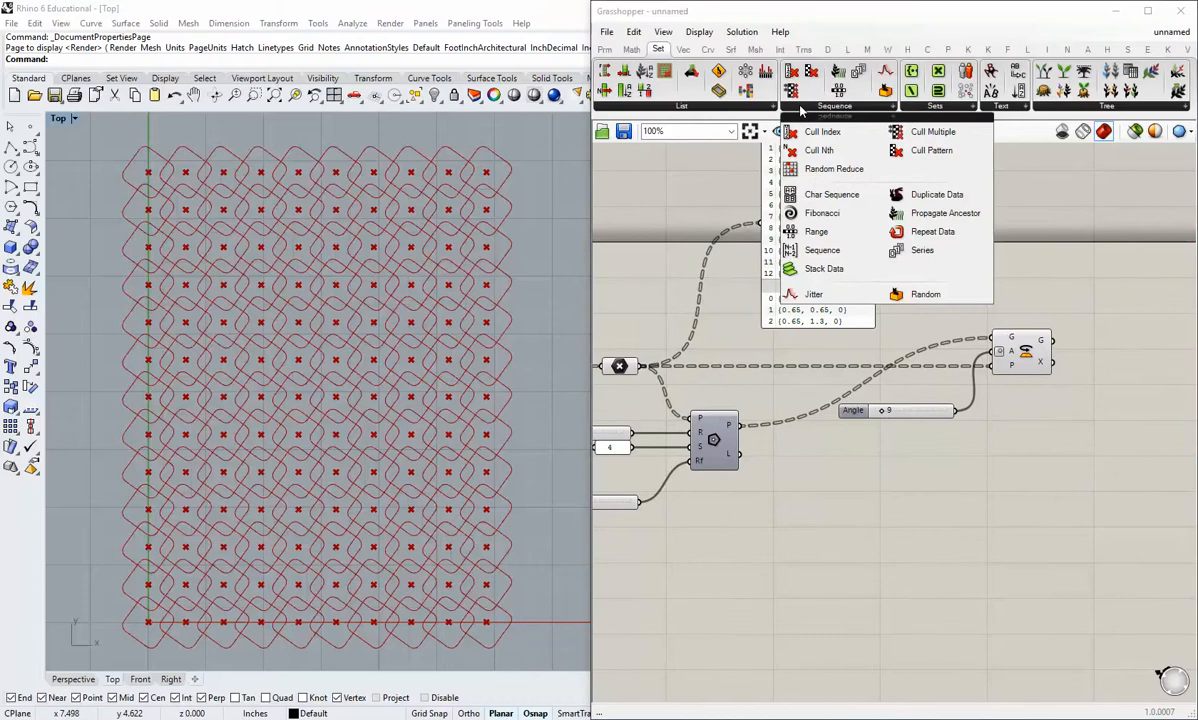
{"action": "left_click", "coordinate": [909, 250]}
{"action": "left_click", "coordinate": [881, 525]}
{"action": "right_click_drag", "start_coordinate": [864, 572], "coordinate": [839, 567]}
{"action": "right_click_drag", "start_coordinate": [869, 500], "coordinate": [871, 526]}
{"action": "left_click_drag", "start_coordinate": [867, 547], "coordinate": [906, 551]}
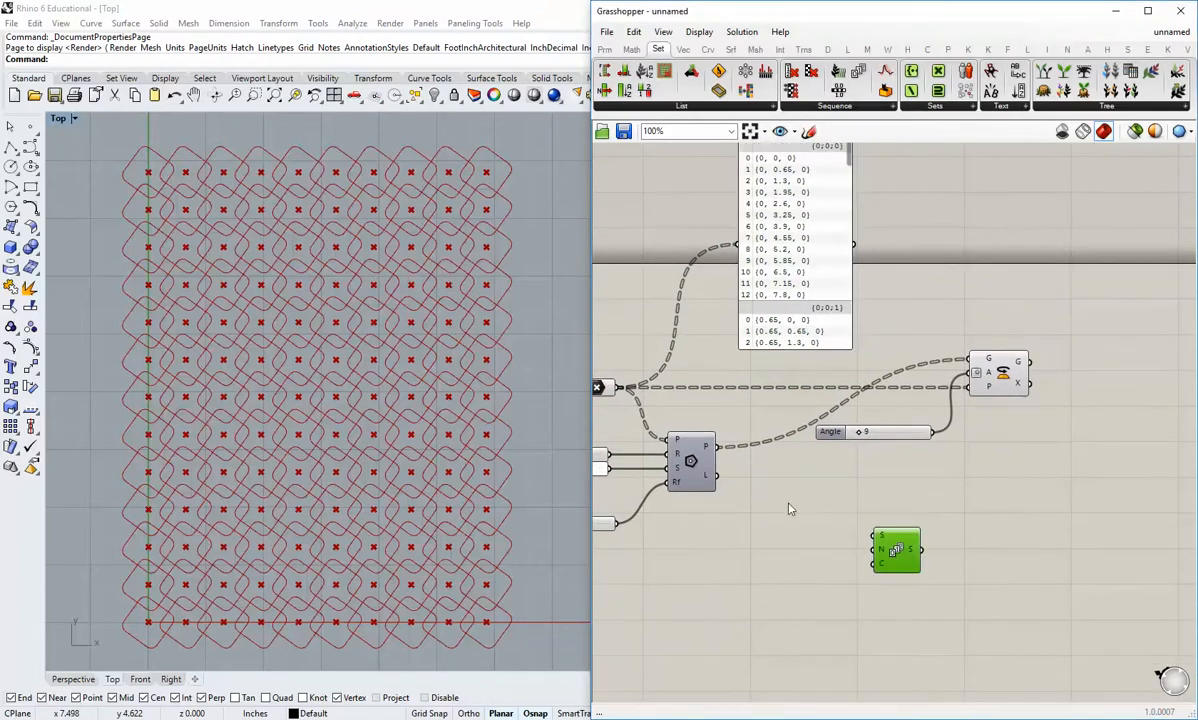
Step: Check the Series component's Count input and add a List Length component to the upper left of Series
{"action": "right_click_drag", "start_coordinate": [783, 507], "coordinate": [836, 504]}
{"action": "scroll", "coordinate": [836, 507], "scroll_direction": "down", "scroll_amount": 1}
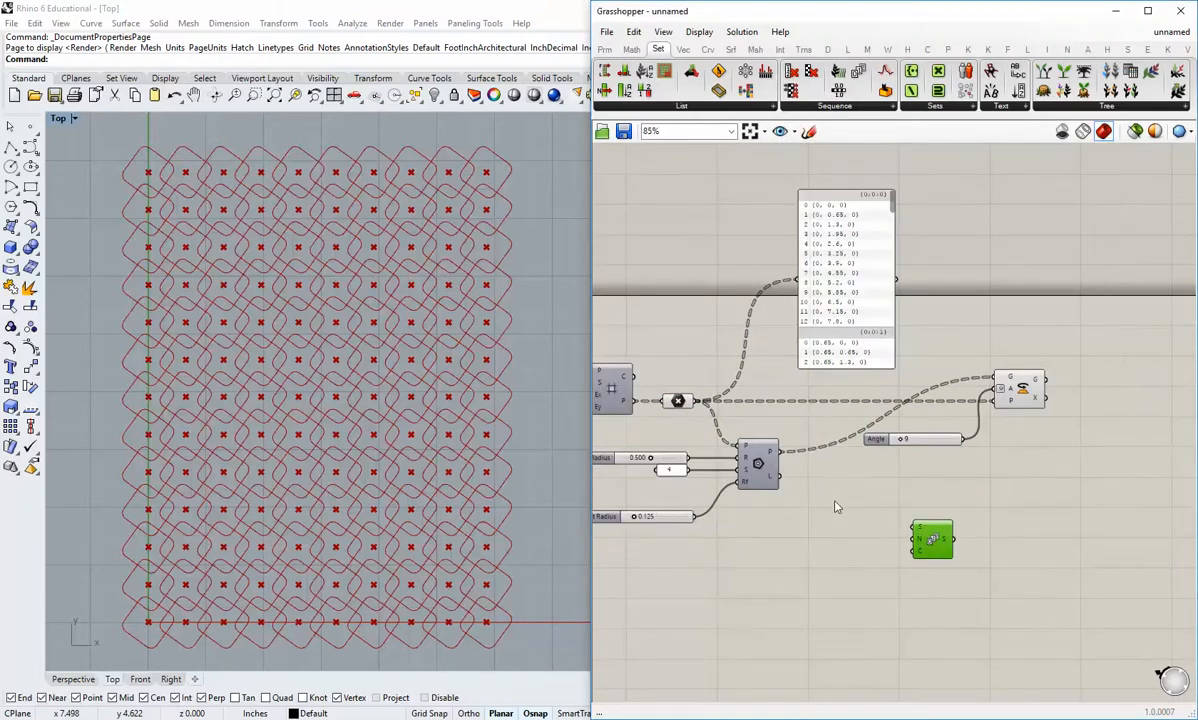
{"action": "right_click_drag", "start_coordinate": [904, 564], "coordinate": [920, 535]}
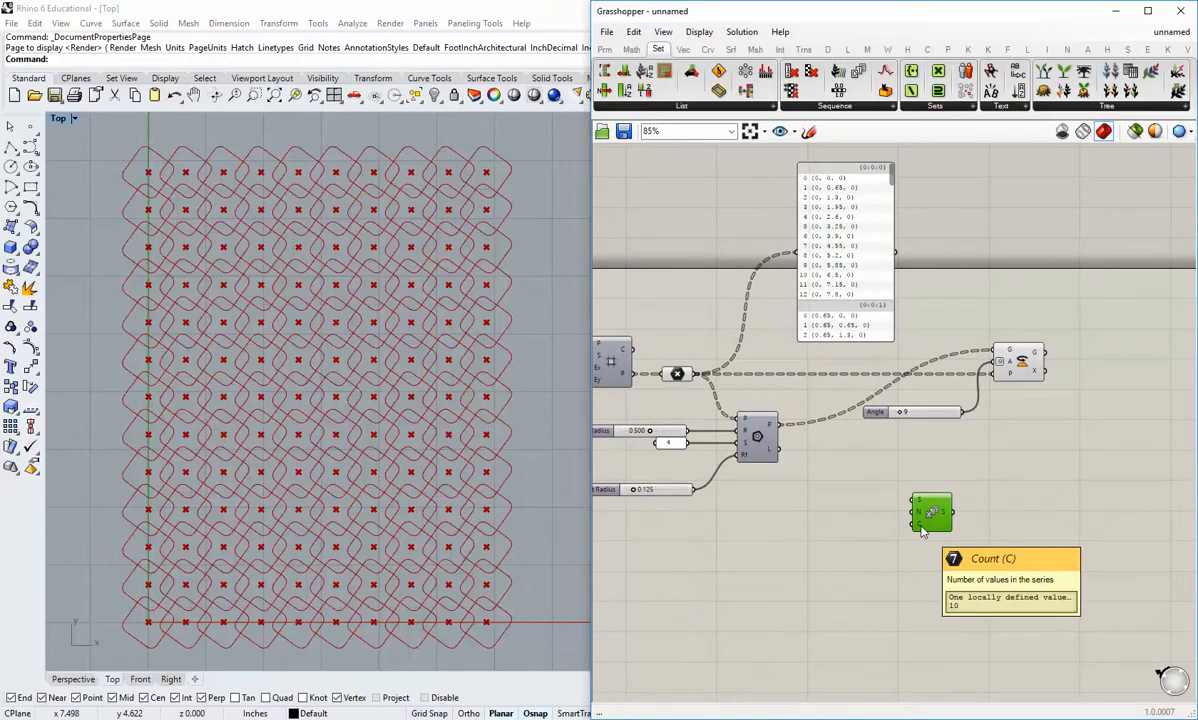
{"action": "right_click_drag", "start_coordinate": [774, 509], "coordinate": [800, 520]}
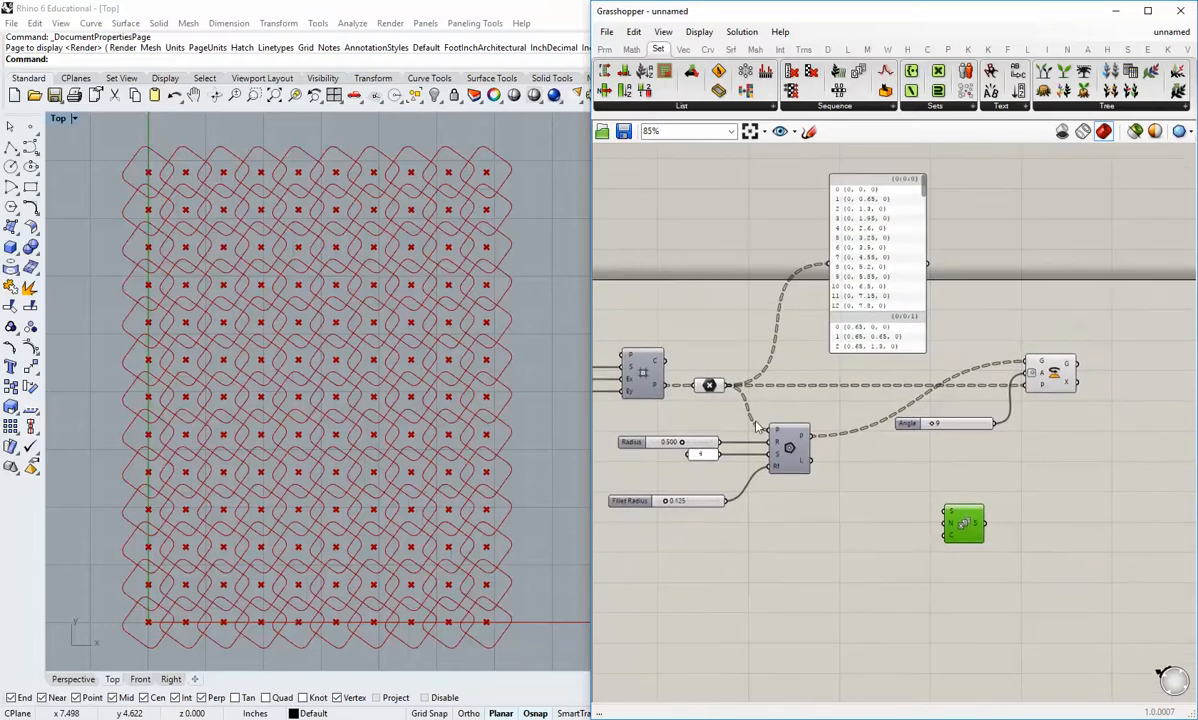
{"action": "mouse_move", "coordinate": [725, 393]}
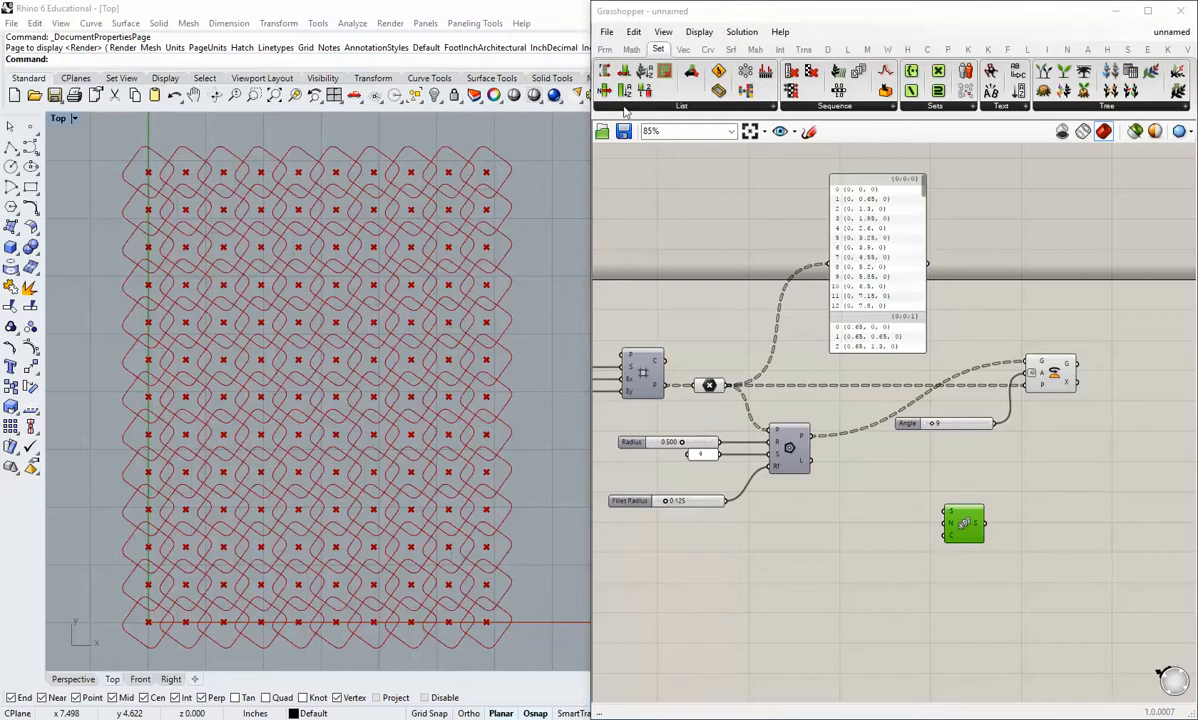
{"action": "left_click", "coordinate": [658, 50]}
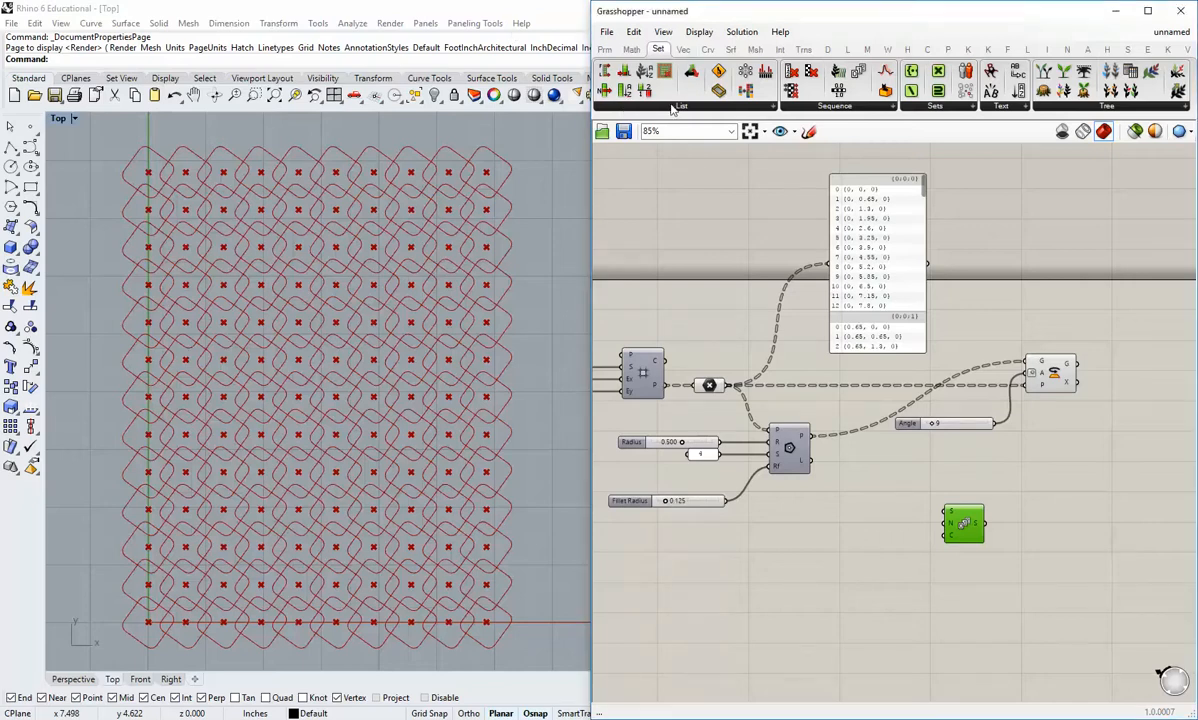
{"action": "left_click", "coordinate": [675, 107]}
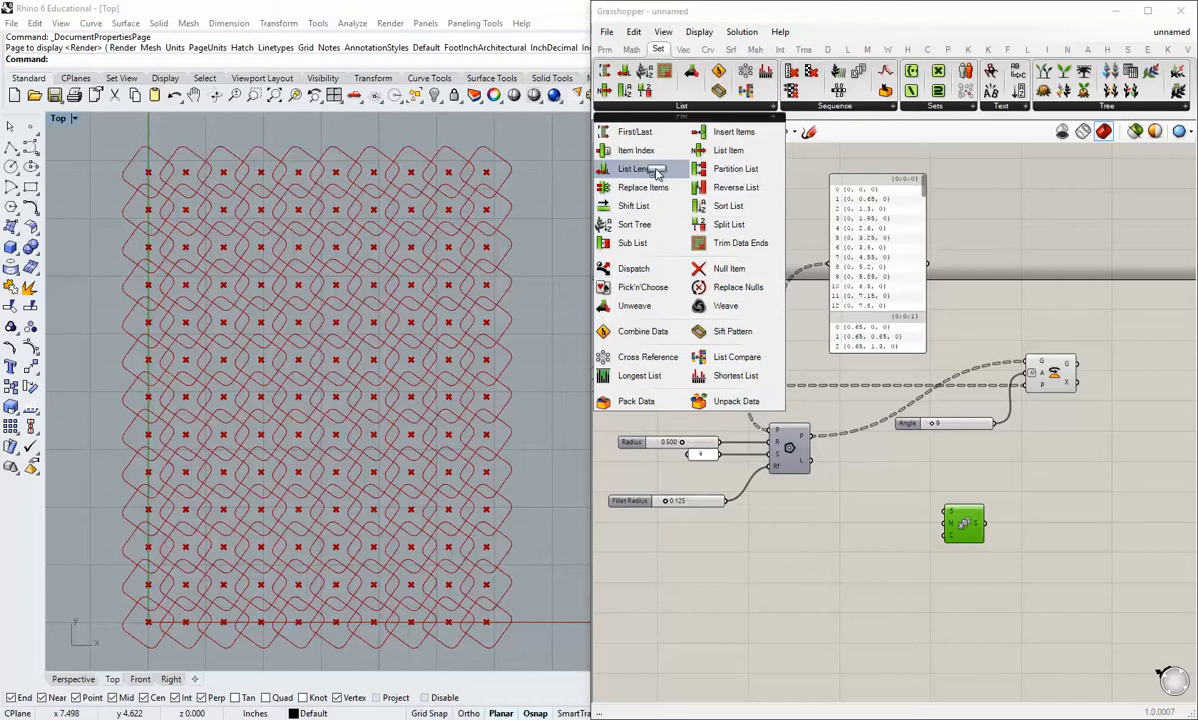
{"action": "left_click_drag", "start_coordinate": [650, 169], "coordinate": [885, 485]}
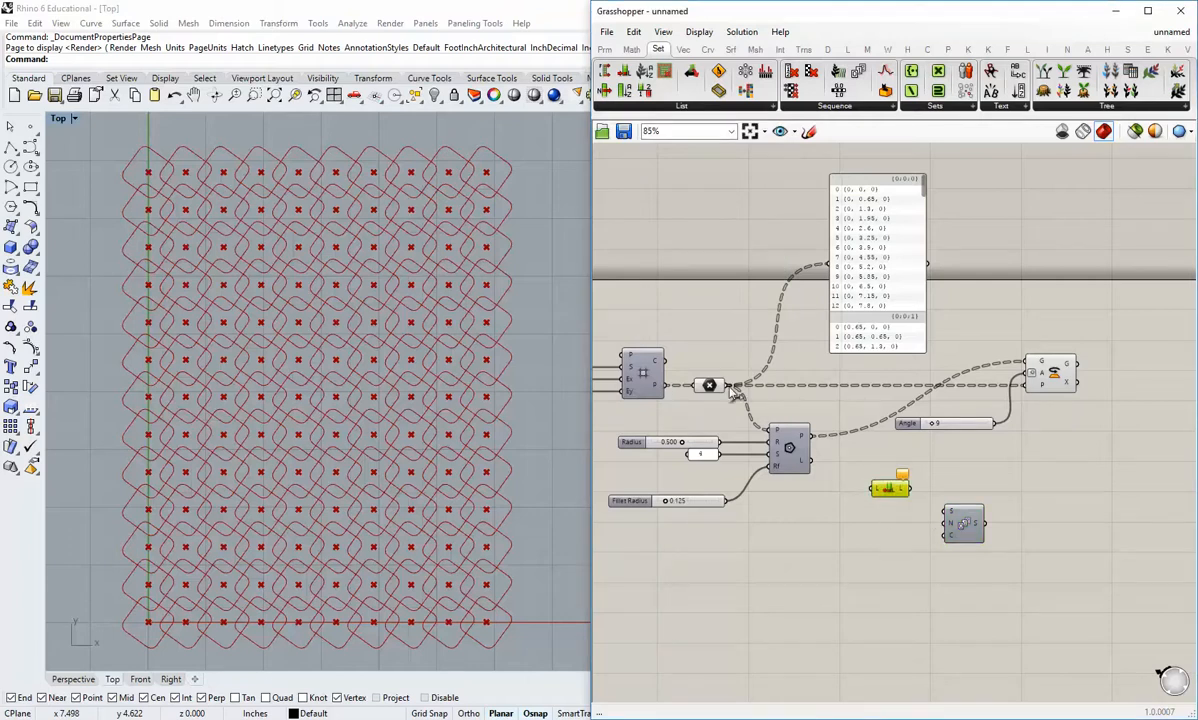
Step: Connect the Point parameter's output to List Length's L input and move the Polygon component with its sliders and panel down and left
{"action": "left_click_drag", "start_coordinate": [728, 386], "coordinate": [873, 488]}
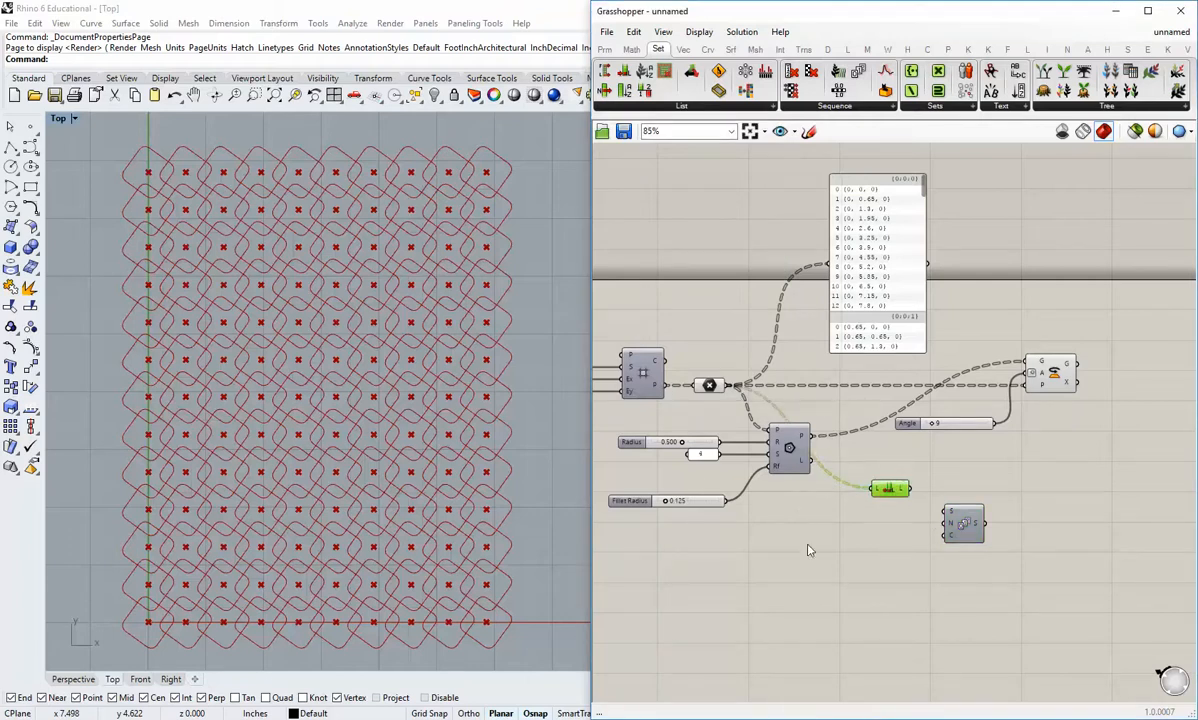
{"action": "left_click_drag", "start_coordinate": [810, 550], "coordinate": [663, 420]}
{"action": "left_click_drag", "start_coordinate": [792, 460], "coordinate": [744, 526]}
{"action": "left_click", "coordinate": [872, 532]}
{"action": "right_click_drag", "start_coordinate": [872, 532], "coordinate": [840, 514]}
Step: Arrange List Length beside the Series component and connect its L output to the C (count) input of Series
{"action": "left_click_drag", "start_coordinate": [856, 475], "coordinate": [860, 496]}
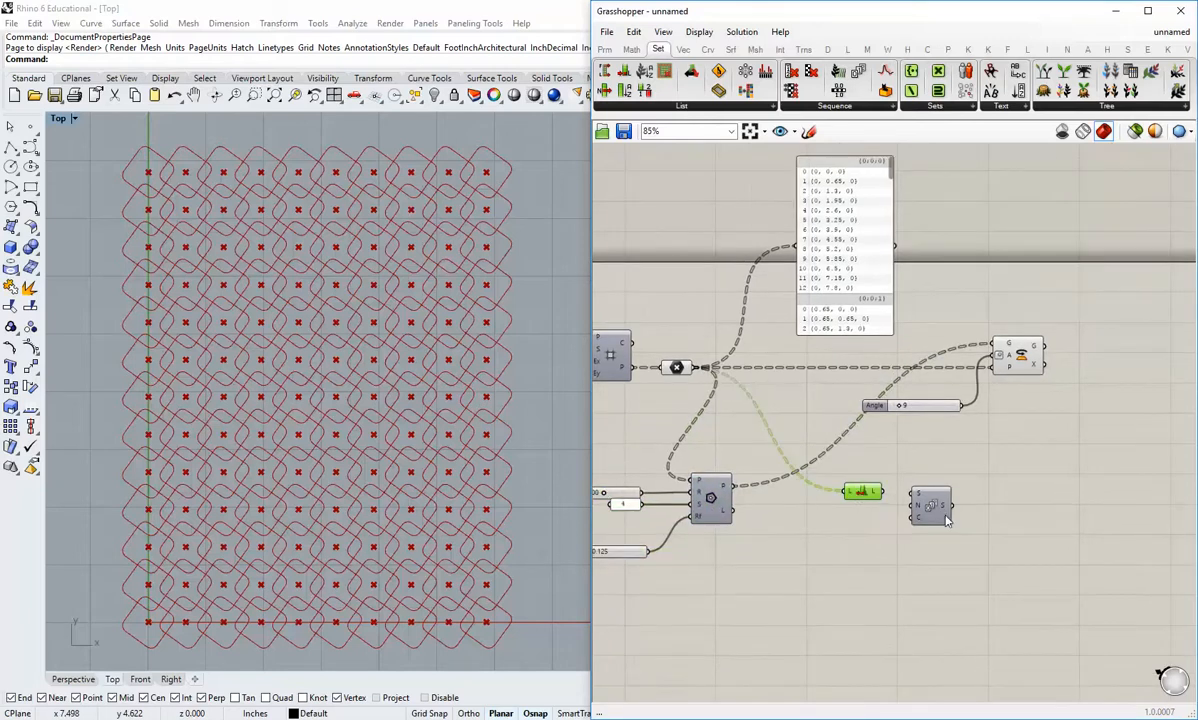
{"action": "left_click_drag", "start_coordinate": [946, 516], "coordinate": [955, 512]}
{"action": "left_click_drag", "start_coordinate": [862, 494], "coordinate": [857, 513]}
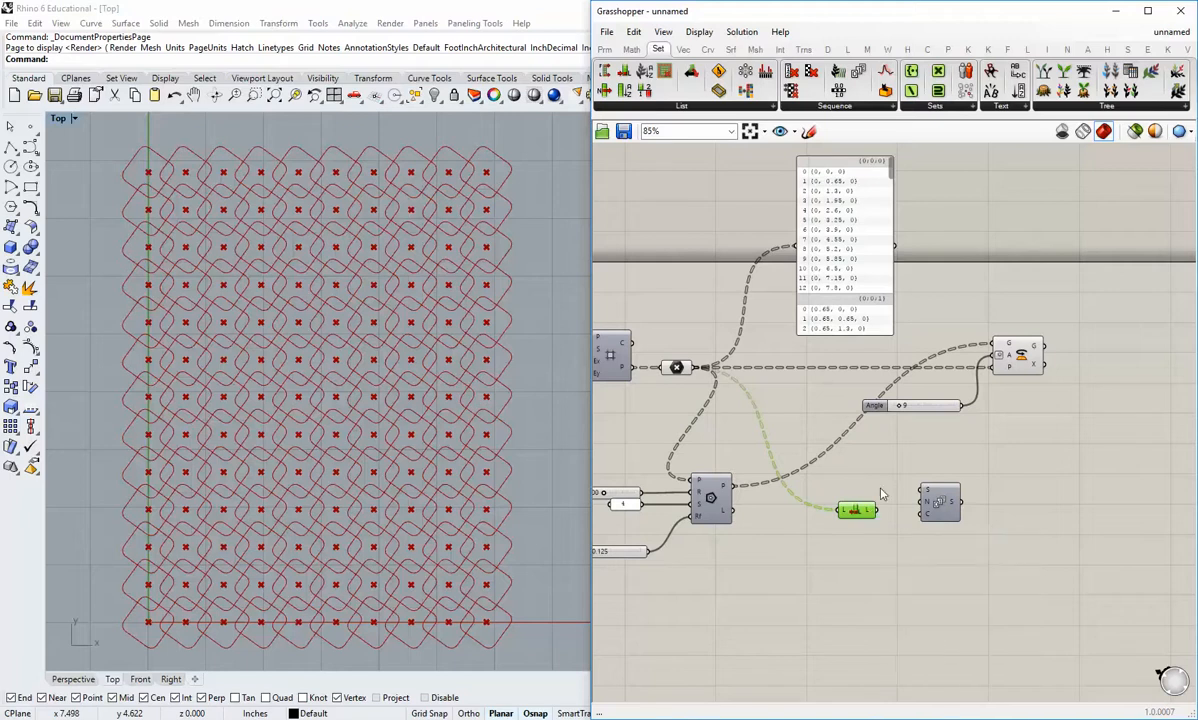
{"action": "mouse_move", "coordinate": [878, 511]}
{"action": "left_mouse_down"}
{"action": "mouse_move", "coordinate": [917, 515]}
{"action": "mouse_move", "coordinate": [860, 513]}
{"action": "left_mouse_up"}
{"action": "mouse_move", "coordinate": [955, 505]}
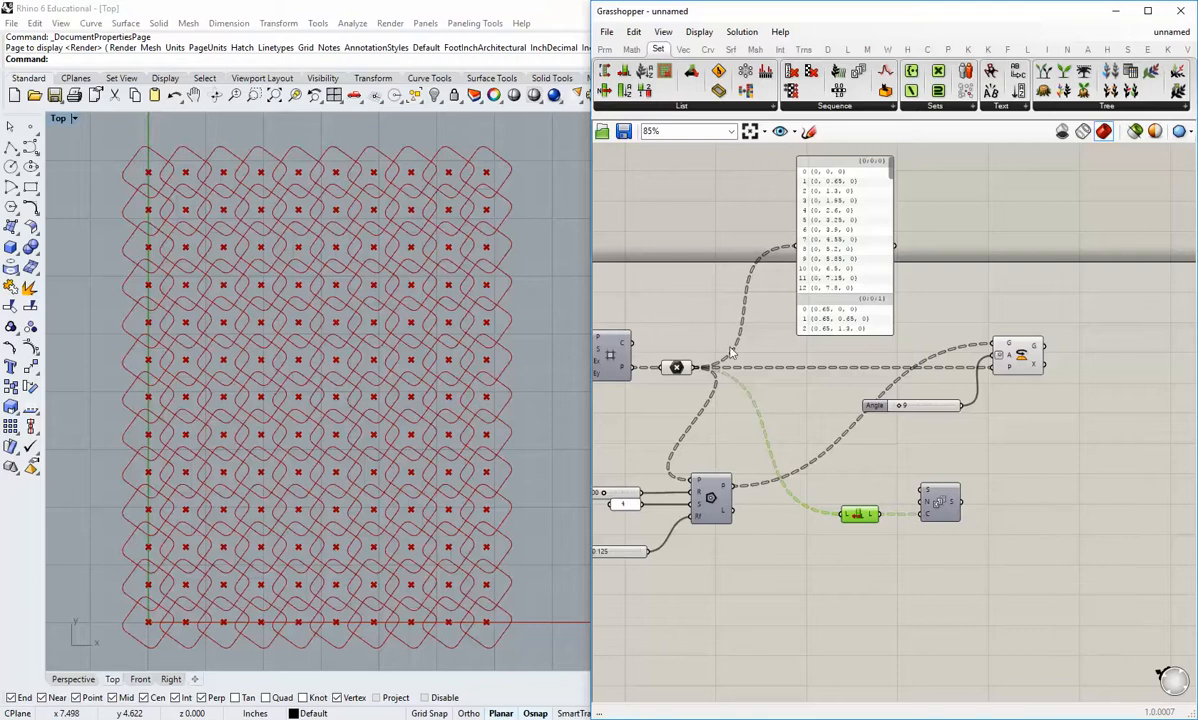
Step: Nudge the Series component slightly away from List Length and check its Step (N) input
{"action": "mouse_move", "coordinate": [683, 370]}
{"action": "left_click", "coordinate": [948, 510]}
{"action": "left_click", "coordinate": [1015, 478]}
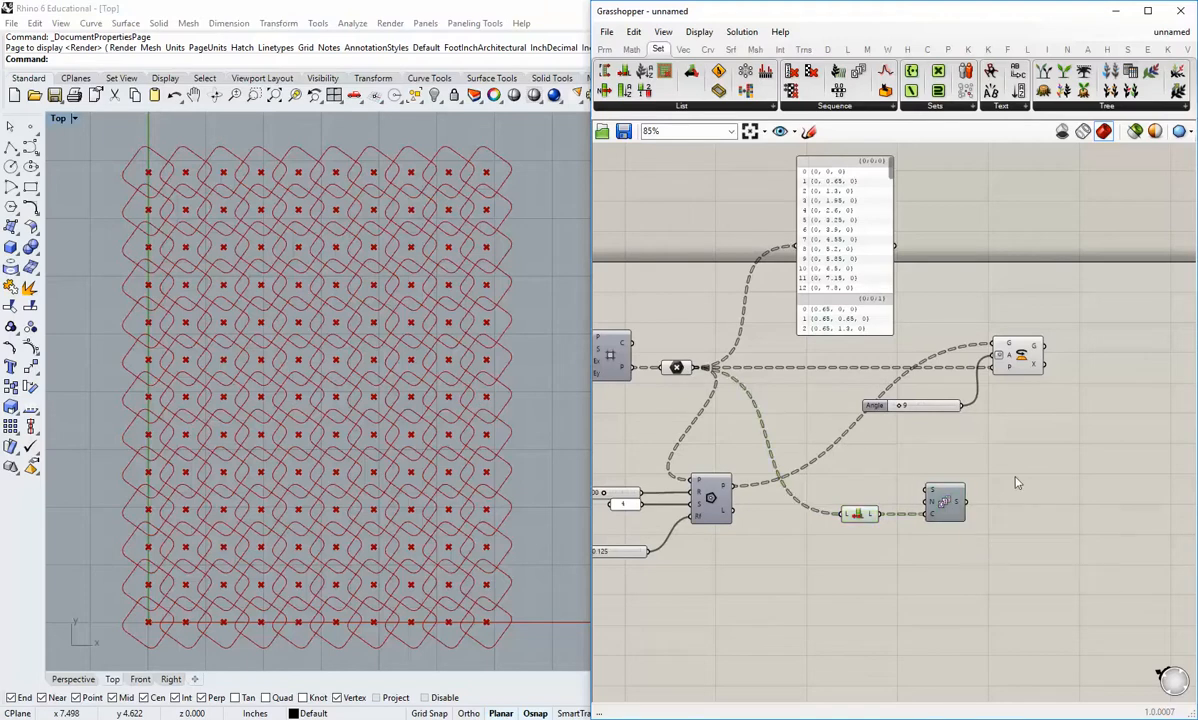
{"action": "right_click_drag", "start_coordinate": [992, 527], "coordinate": [1023, 526]}
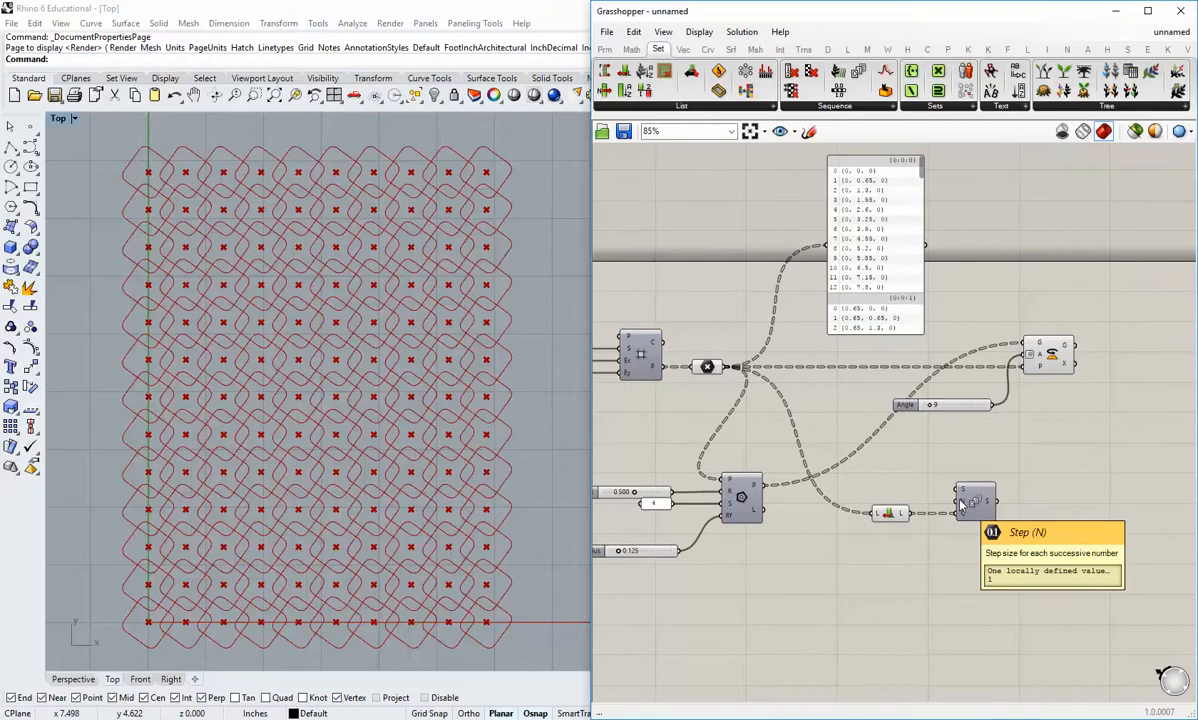
Step: Add a Number Slider beside List Length and connect it to the N (step) input of Series
{"action": "right_click_drag", "start_coordinate": [962, 505], "coordinate": [906, 474]}
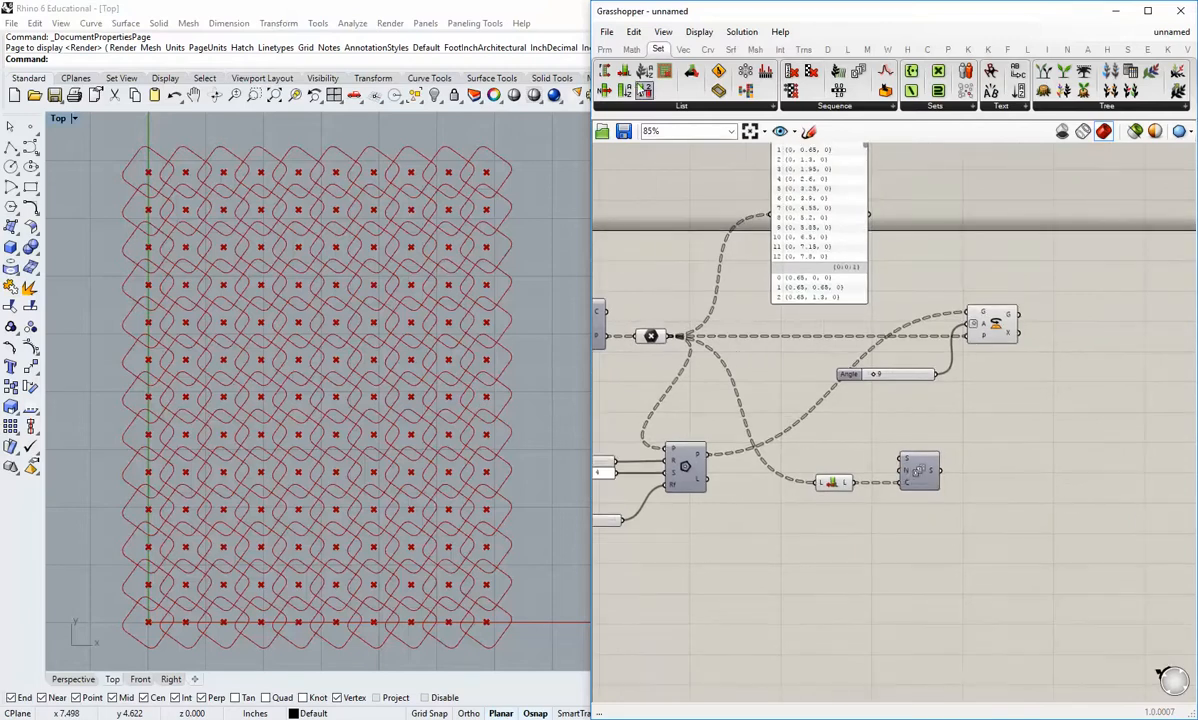
{"action": "left_click", "coordinate": [604, 49]}
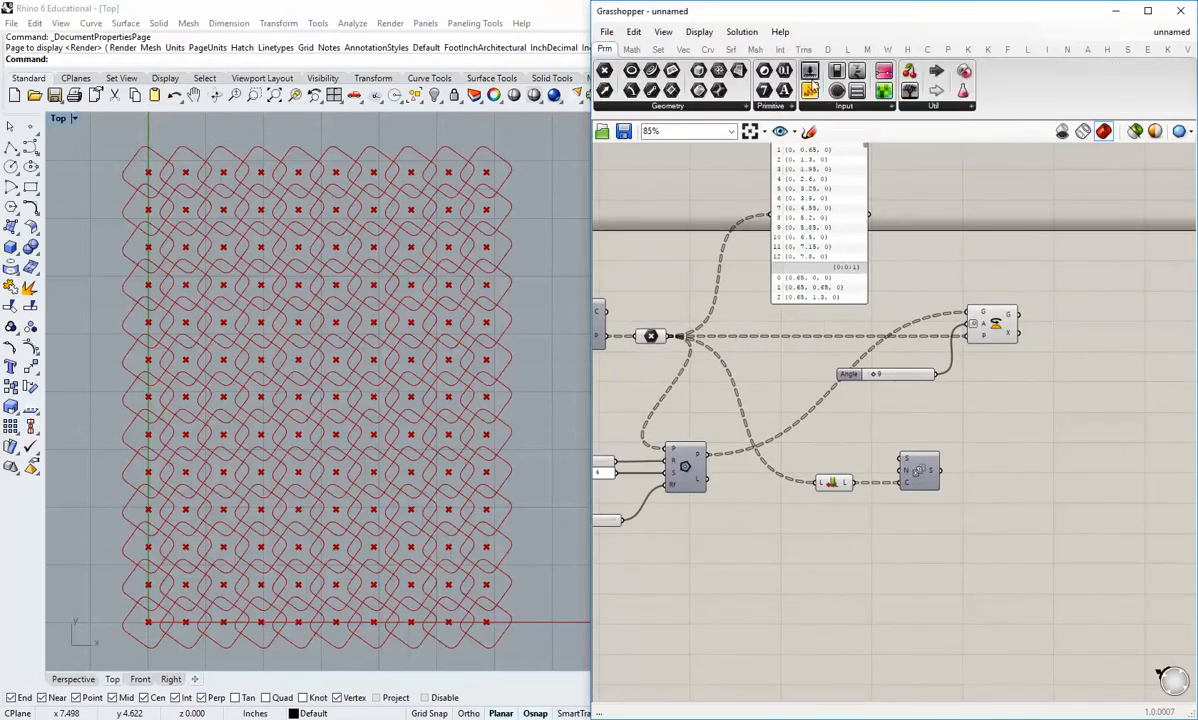
{"action": "left_click_drag", "start_coordinate": [810, 72], "coordinate": [780, 410]}
{"action": "scroll", "coordinate": [790, 420], "scroll_direction": "up", "scroll_amount": 3}
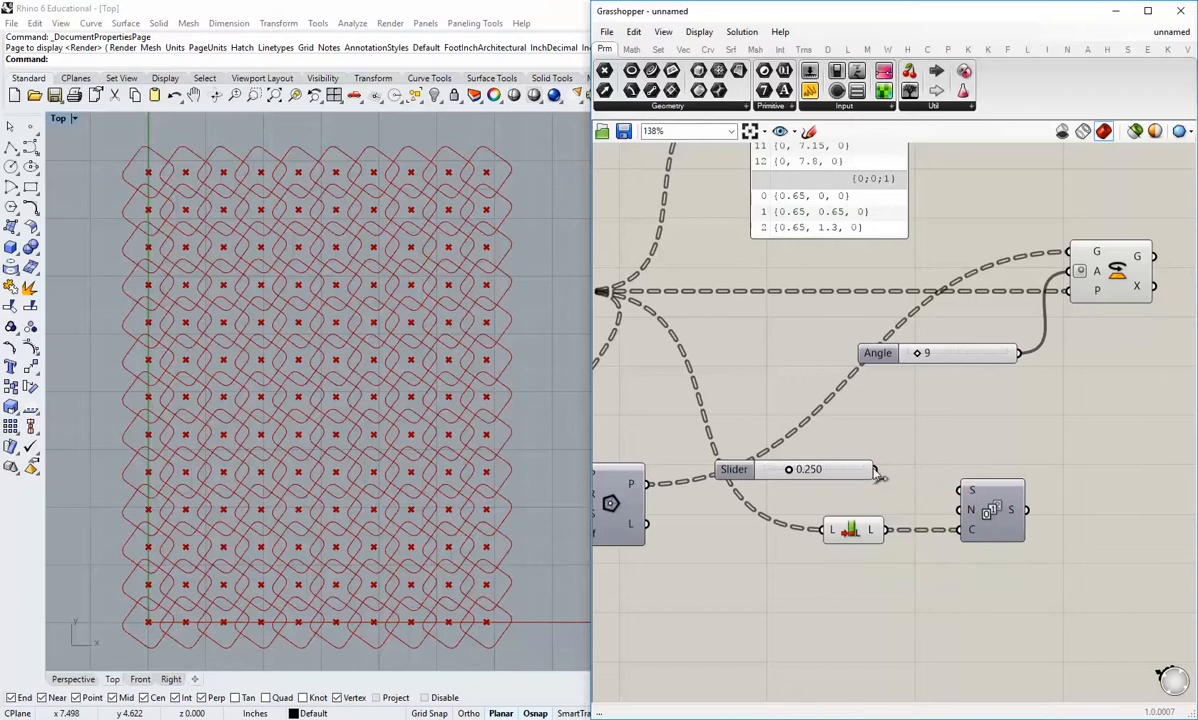
{"action": "left_click_drag", "start_coordinate": [876, 470], "coordinate": [959, 510]}
{"action": "left_click_drag", "start_coordinate": [852, 478], "coordinate": [863, 514]}
{"action": "left_click", "coordinate": [850, 452]}
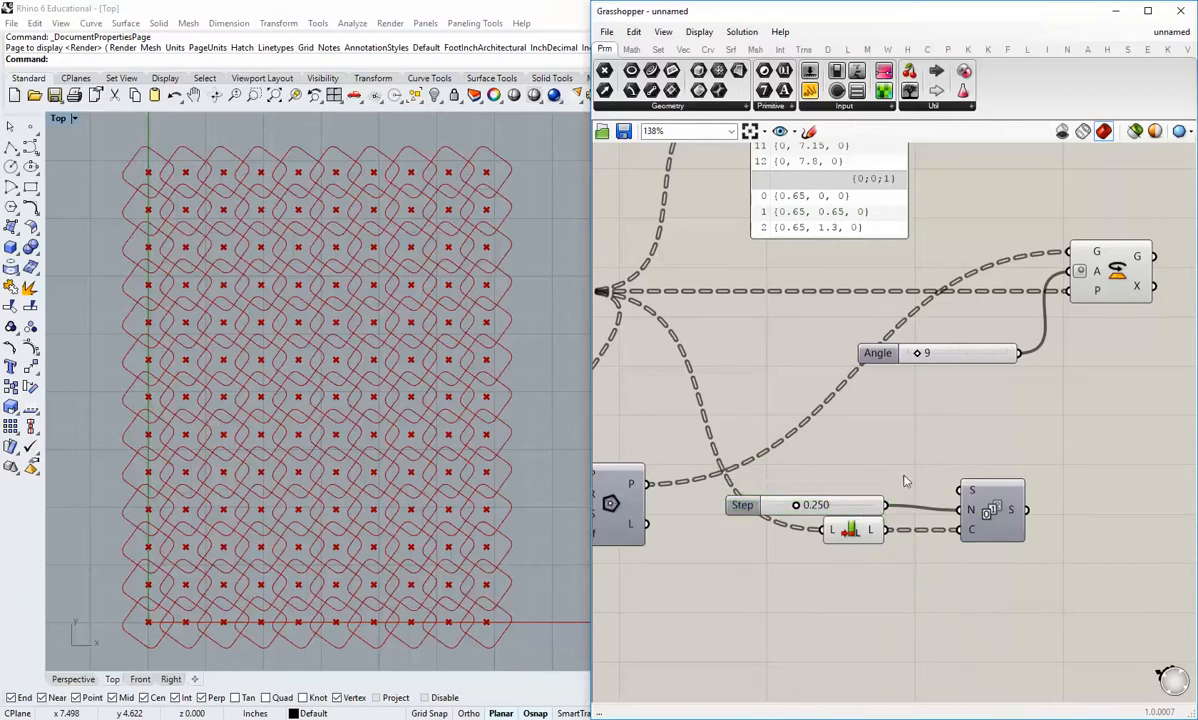
Step: Add a Panel beside Series, connect Series' S output to it and enlarge it to show more values
{"action": "left_click", "coordinate": [812, 93]}
{"action": "left_click", "coordinate": [1105, 471]}
{"action": "right_click_drag", "start_coordinate": [1075, 522], "coordinate": [984, 528]}
{"action": "left_click_drag", "start_coordinate": [985, 508], "coordinate": [1026, 515]}
{"action": "left_click_drag", "start_coordinate": [940, 517], "coordinate": [977, 483]}
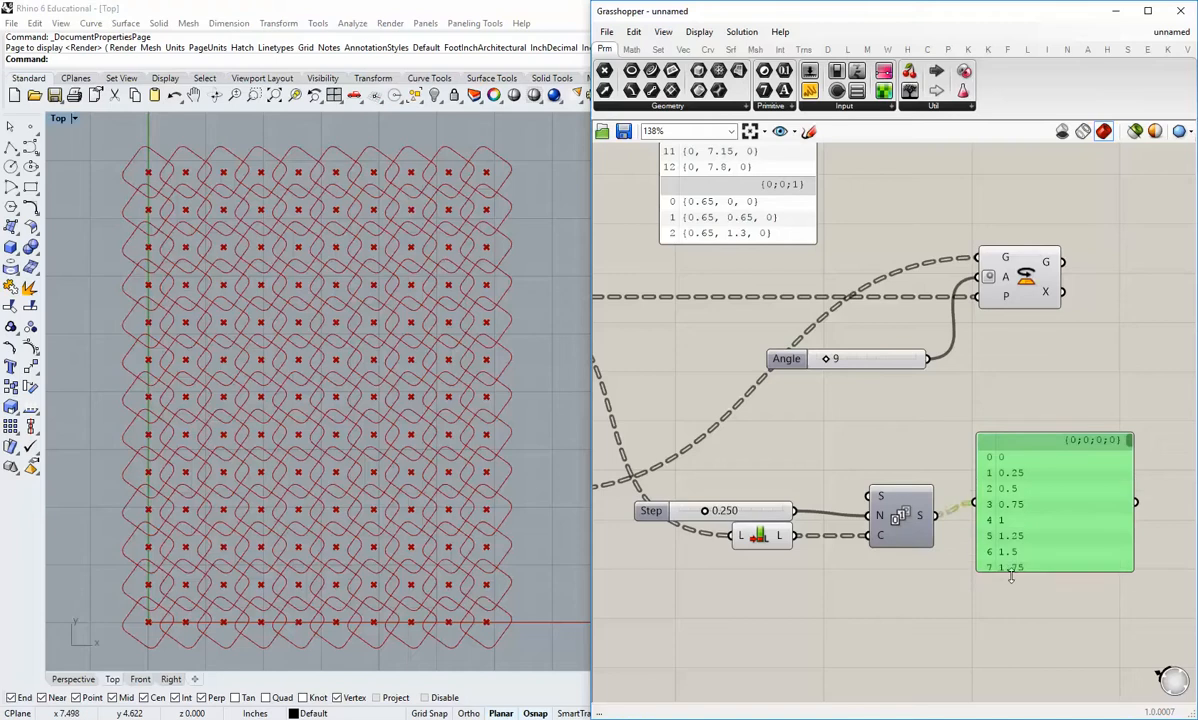
Step: Shift the Step slider up slightly and set its value to 1
{"action": "left_click_drag", "start_coordinate": [704, 510], "coordinate": [652, 503]}
{"action": "double_click", "coordinate": [762, 503]}
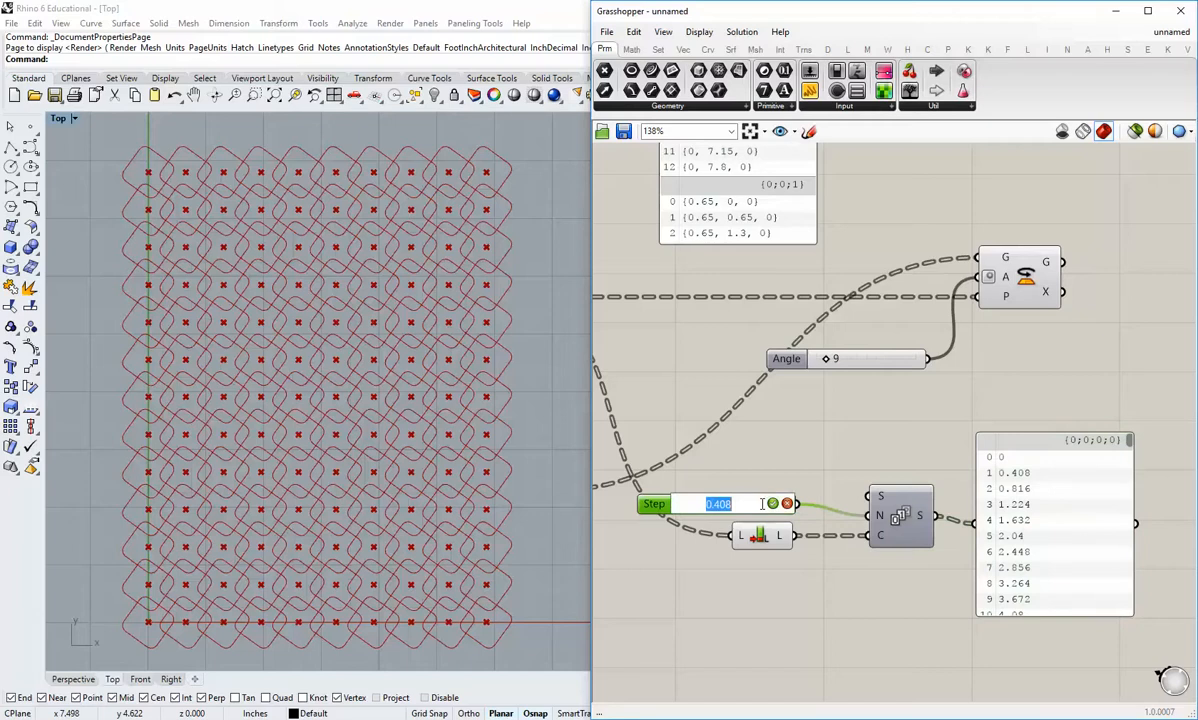
{"action": "left_click", "coordinate": [754, 504]}
{"action": "key", "text": "BackSpace"}
{"action": "key", "text": "Return"}
Step: Set the Step slider's maximum to 10
{"action": "right_click", "coordinate": [722, 511]}
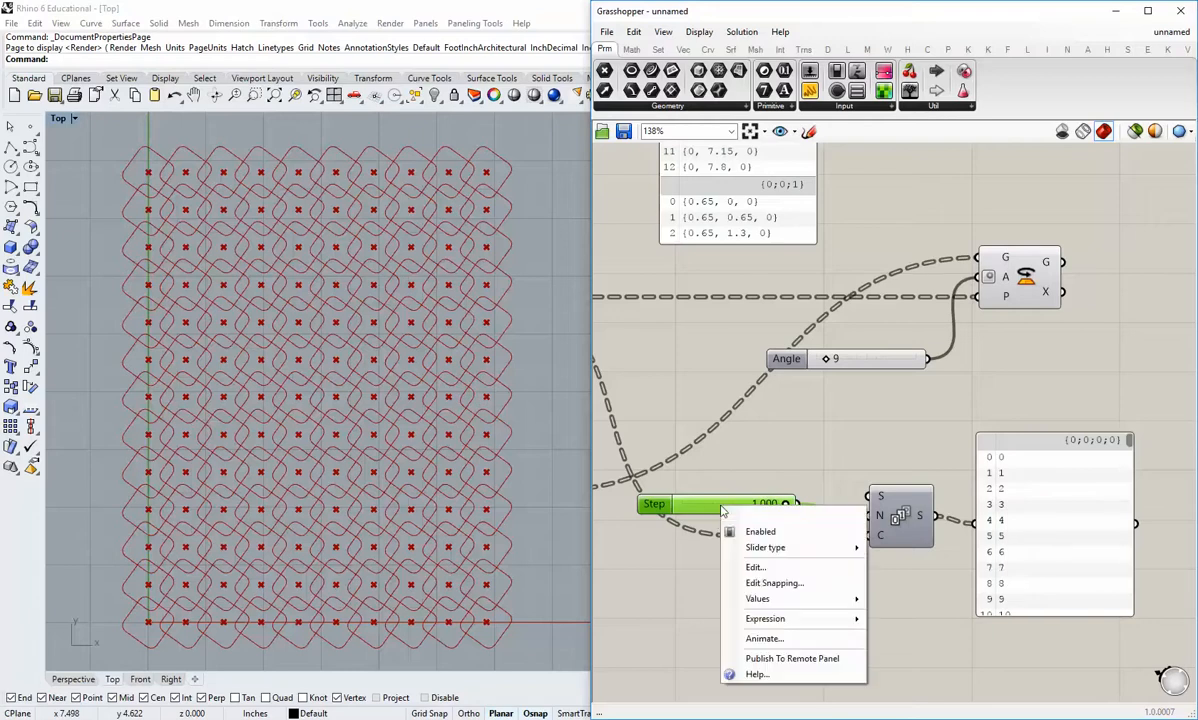
{"action": "mouse_move", "coordinate": [775, 600]}
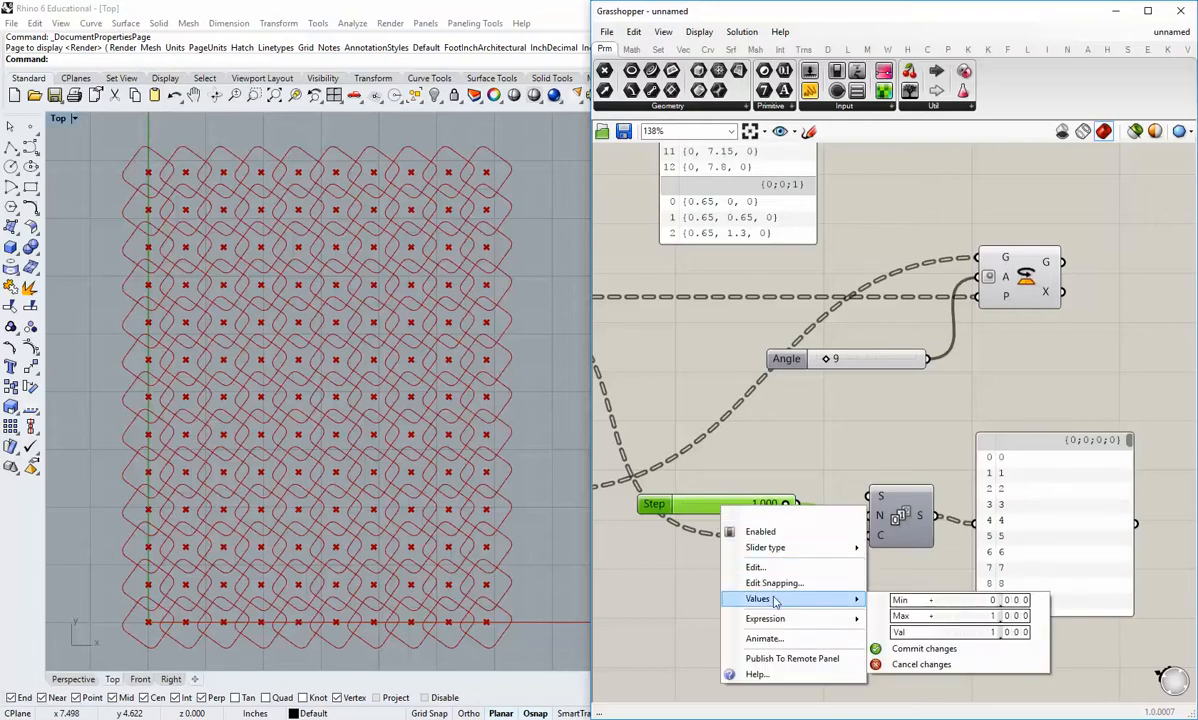
{"action": "left_click", "coordinate": [962, 617]}
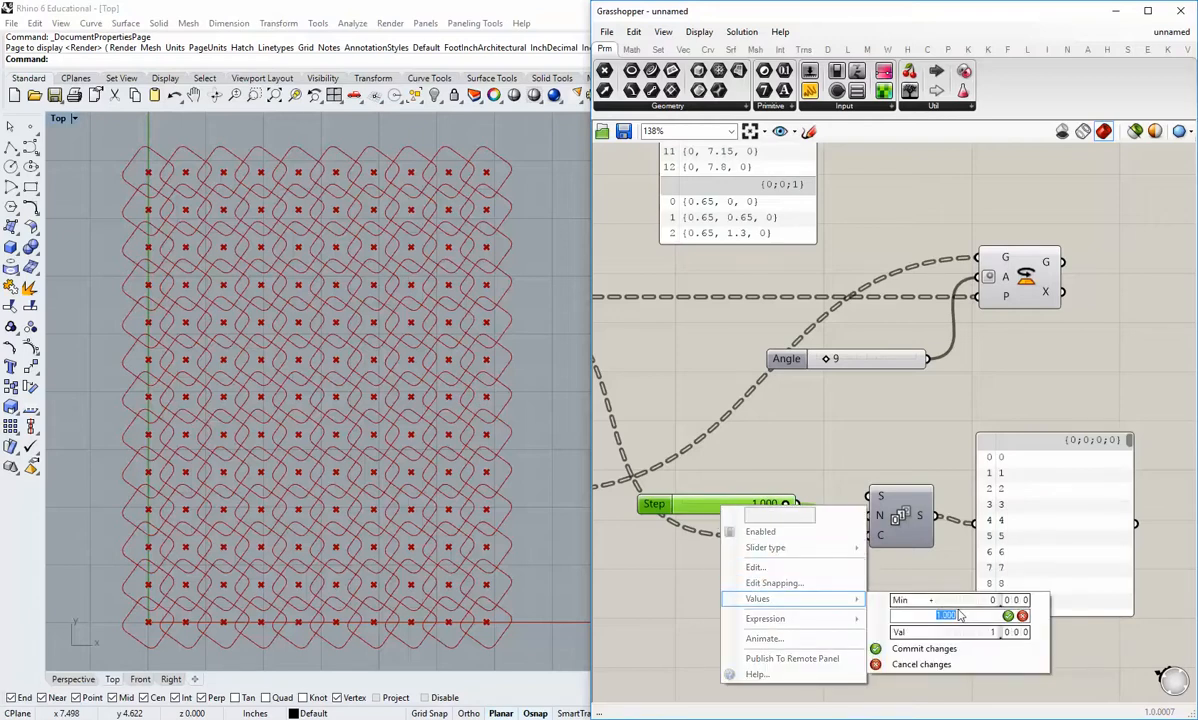
{"action": "type", "text": "10"}
{"action": "left_click", "coordinate": [922, 649]}
Step: Set the Step slider to 6.5 and align it with the N input of Series
{"action": "double_click", "coordinate": [740, 509]}
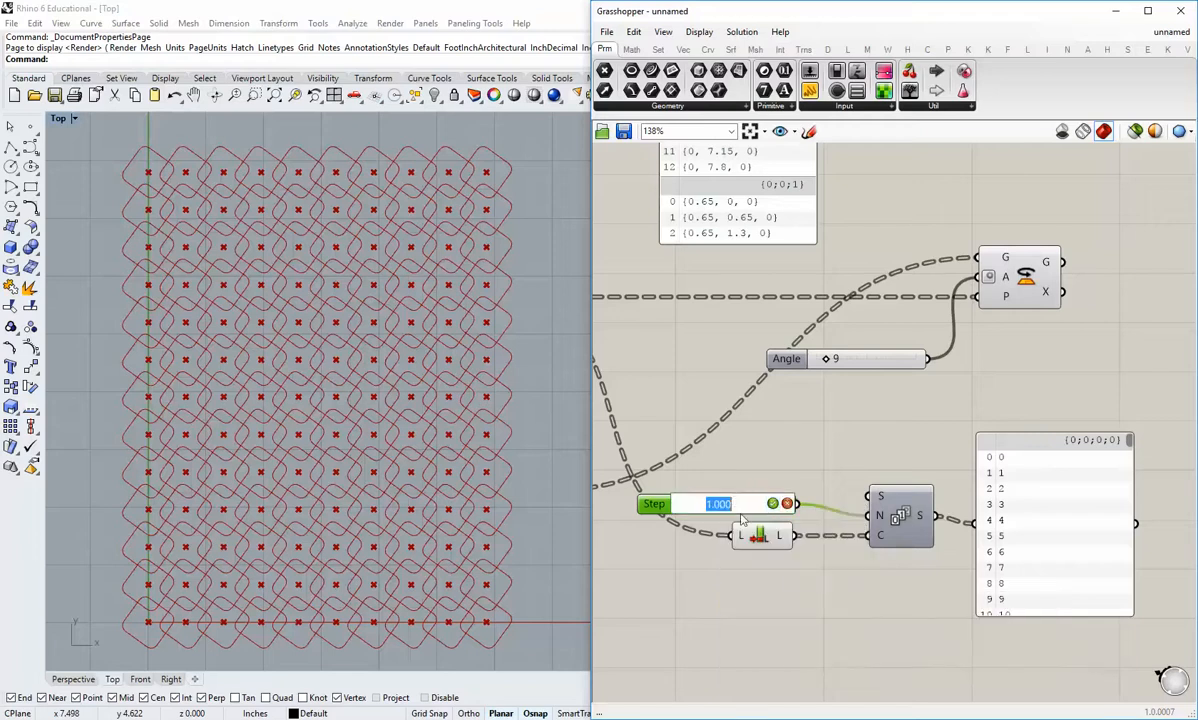
{"action": "type", "text": "6.5"}
{"action": "key", "text": "Return"}
{"action": "left_click_drag", "start_coordinate": [770, 507], "coordinate": [768, 516]}
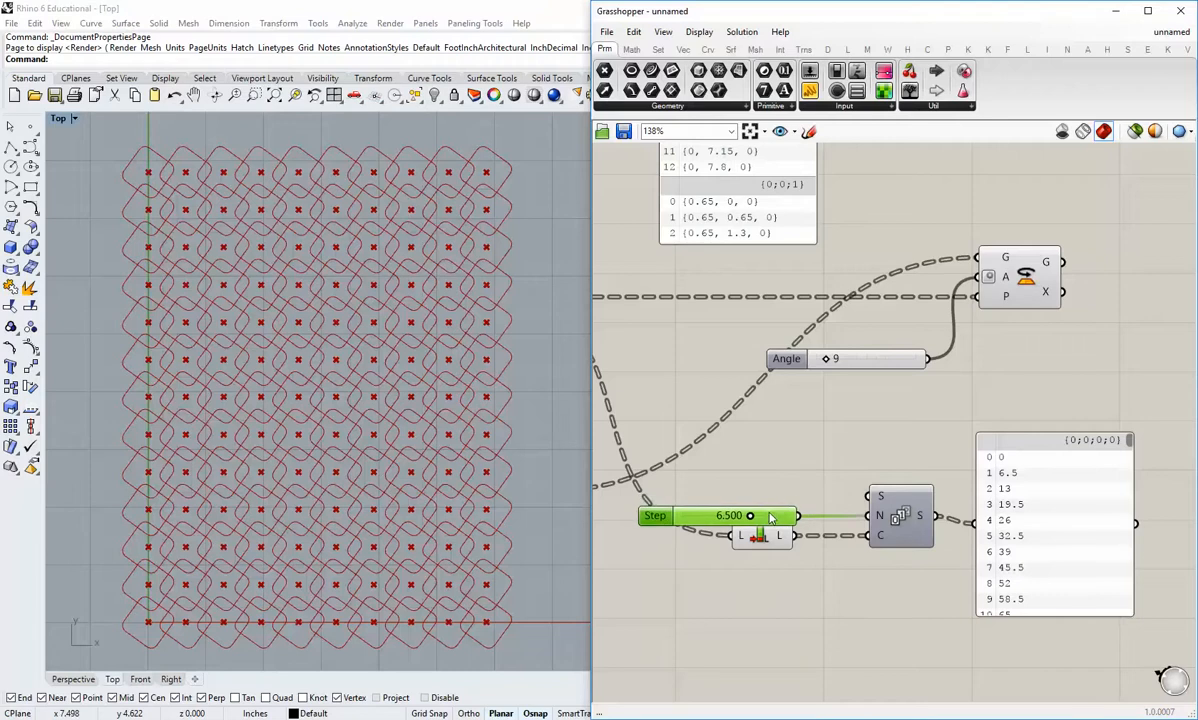
{"action": "left_click", "coordinate": [786, 478]}
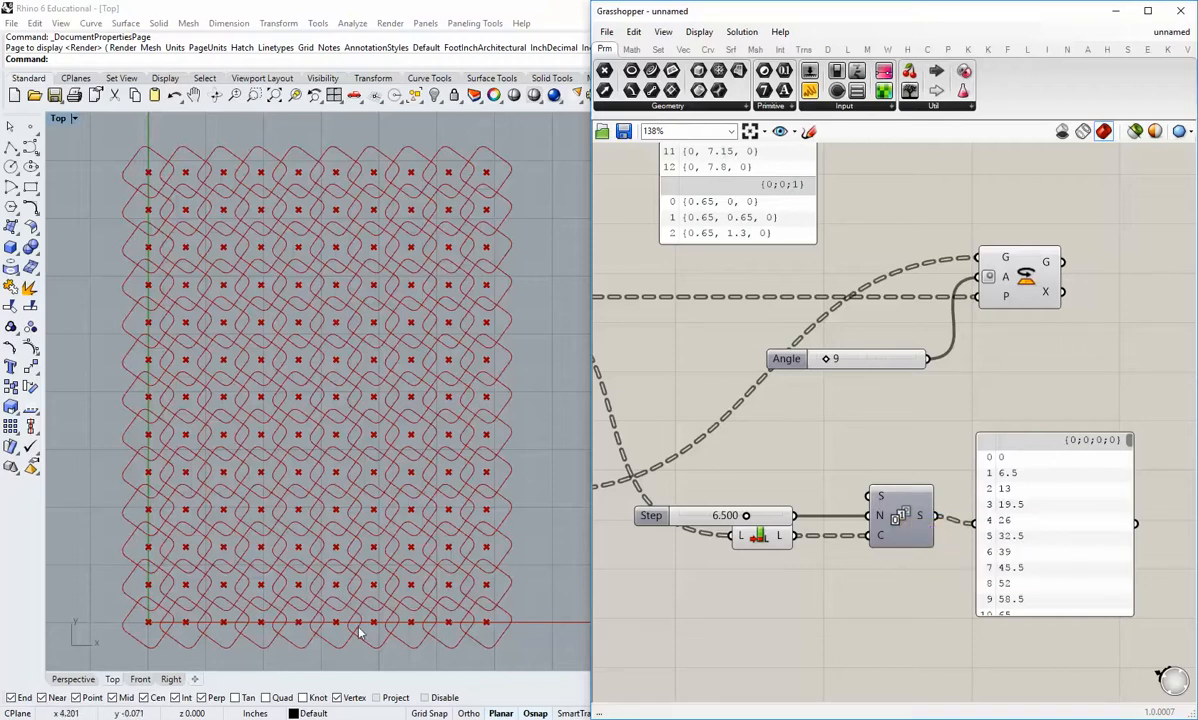
Step: Move the Series output panel farther right and shift the Angle slider left to make room for wiring
{"action": "right_click_drag", "start_coordinate": [813, 535], "coordinate": [729, 556]}
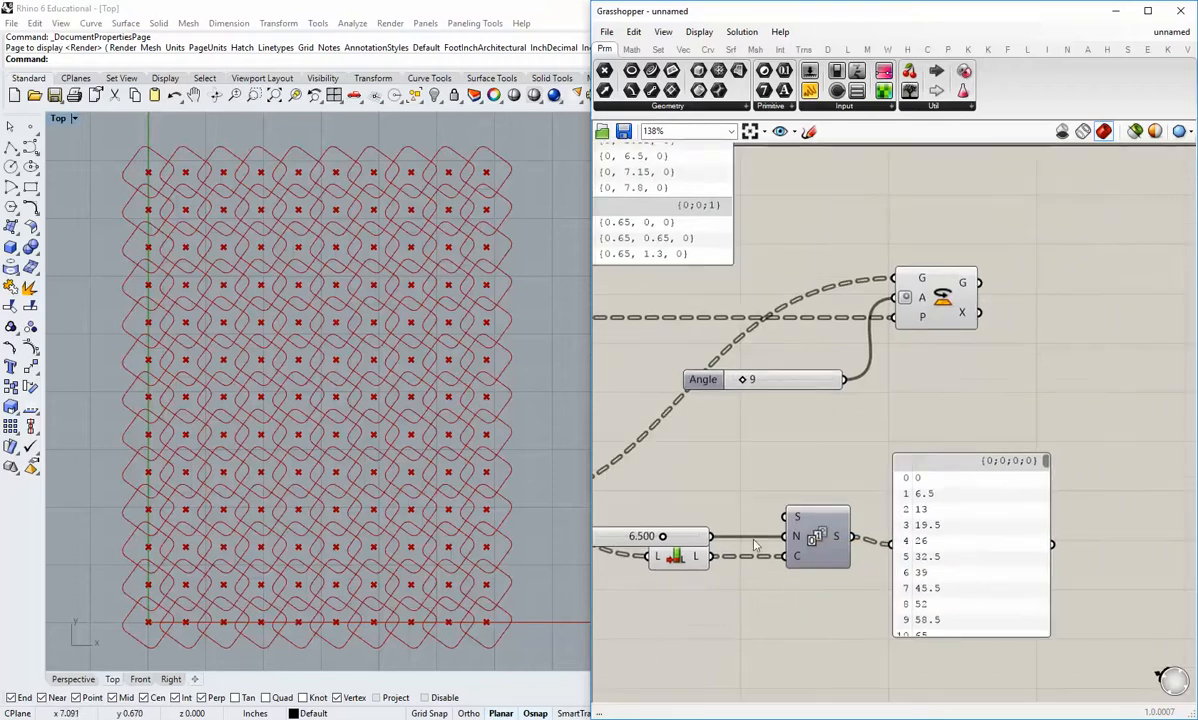
{"action": "left_click", "coordinate": [989, 562]}
{"action": "left_click_drag", "start_coordinate": [993, 564], "coordinate": [1046, 565]}
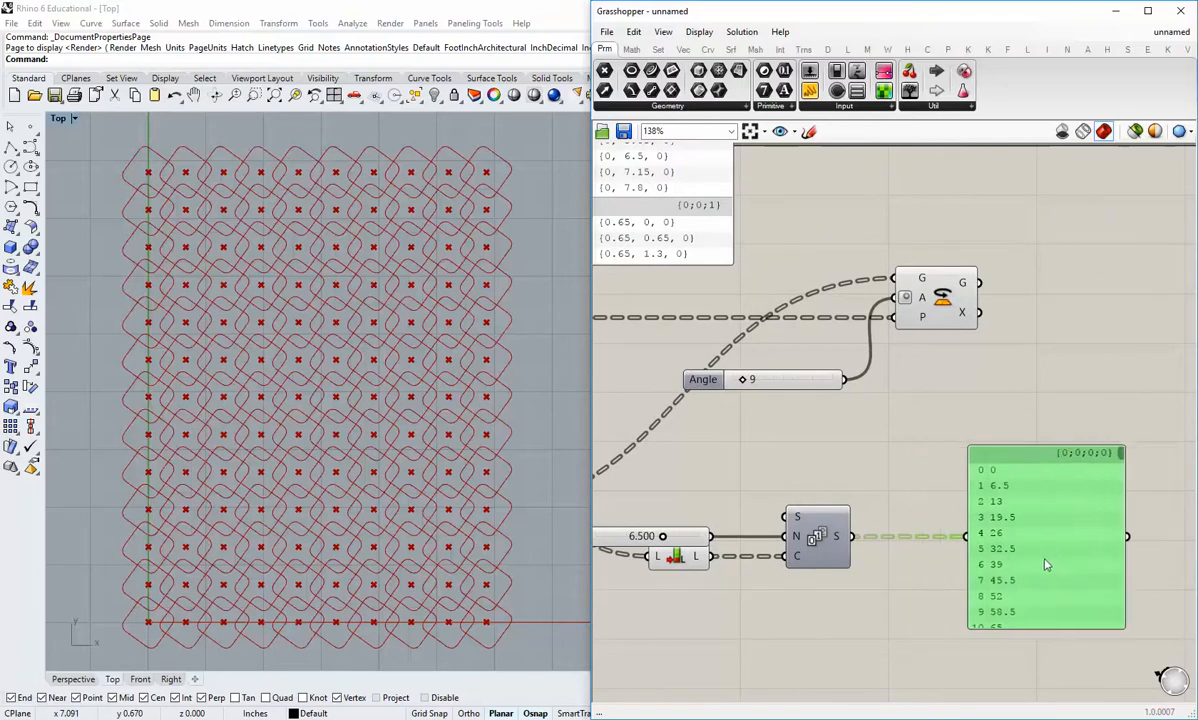
{"action": "scroll", "coordinate": [878, 540], "scroll_direction": "down", "scroll_amount": 2}
{"action": "right_click_drag", "start_coordinate": [879, 541], "coordinate": [959, 533]}
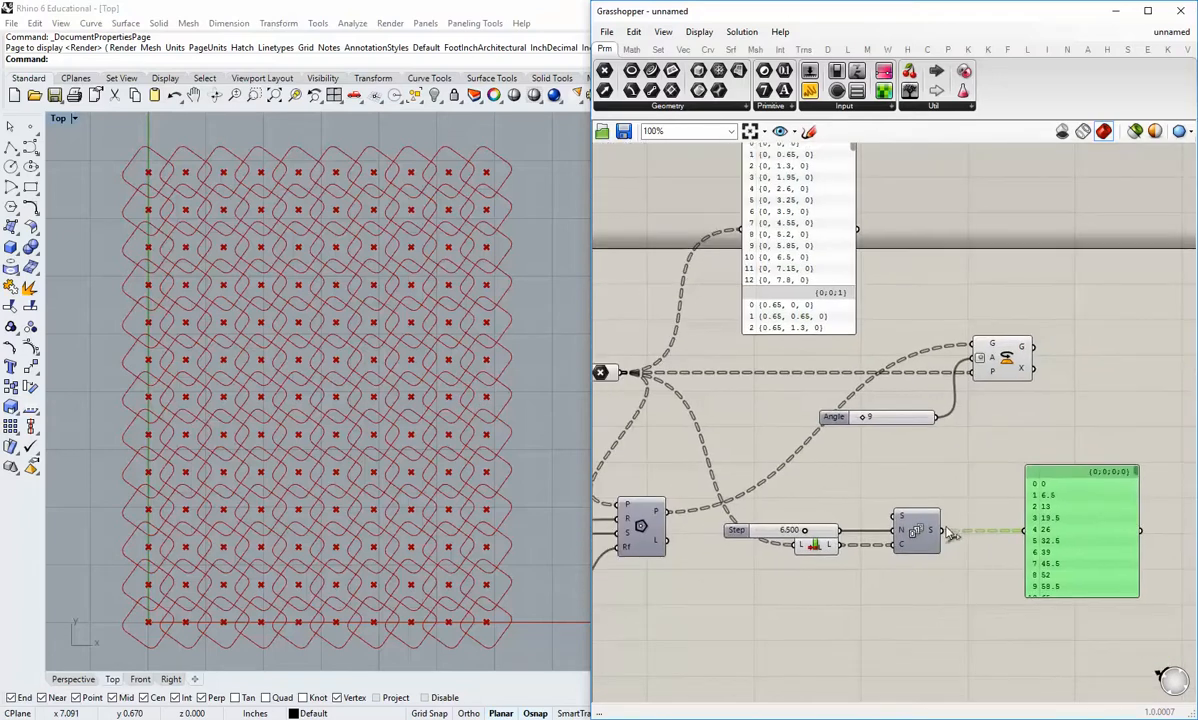
{"action": "left_click_drag", "start_coordinate": [905, 417], "coordinate": [854, 414]}
{"action": "left_click", "coordinate": [911, 474]}
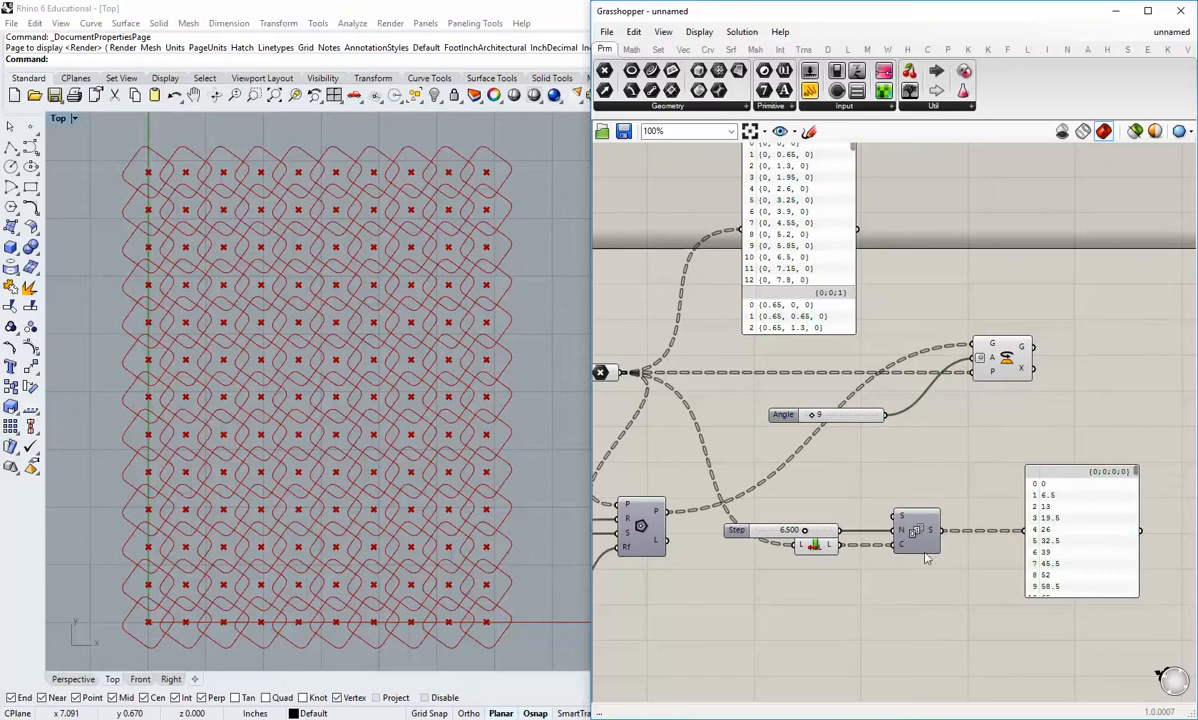
Step: Connect the S output of Series to the Rotate component's A (angle) input, replacing the Angle slider
{"action": "mouse_move", "coordinate": [933, 533]}
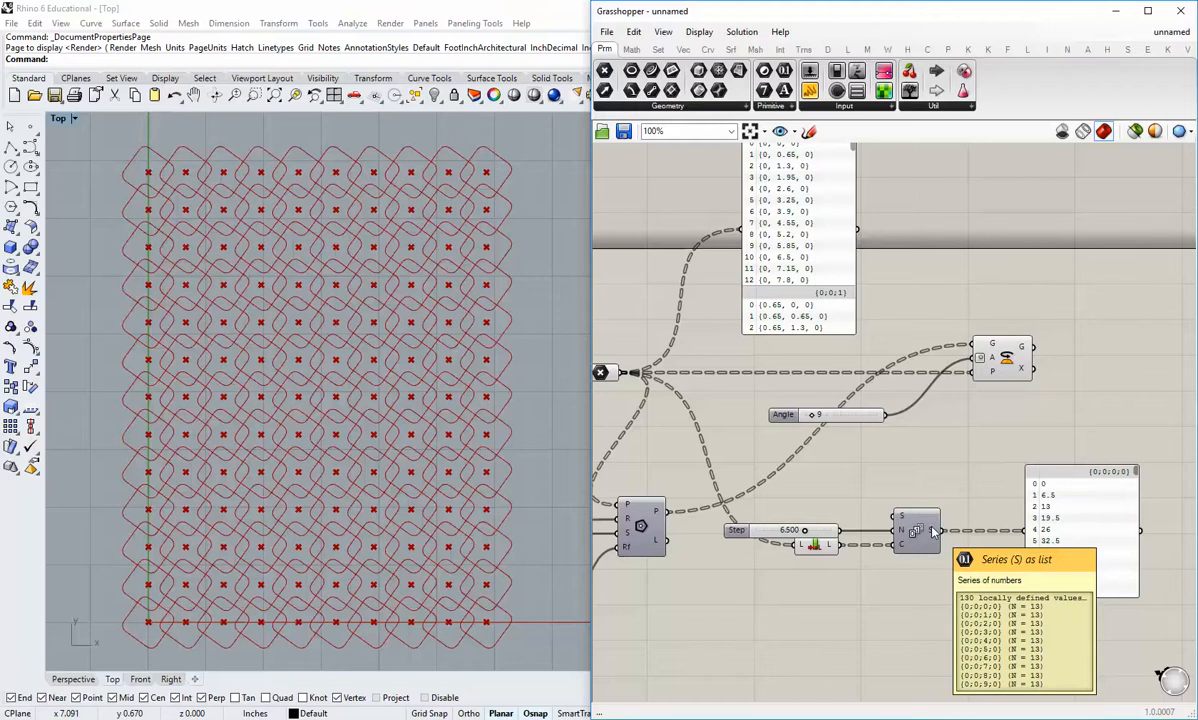
{"action": "mouse_move", "coordinate": [996, 348]}
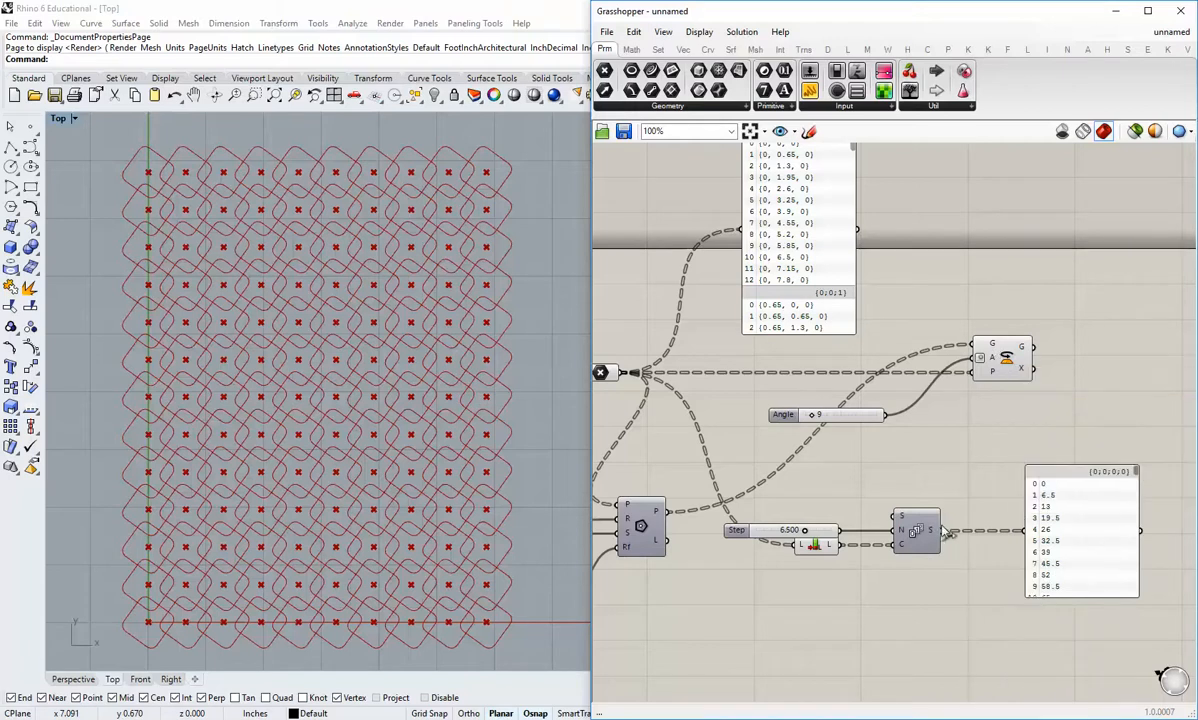
{"action": "left_click_drag", "start_coordinate": [940, 530], "coordinate": [977, 384]}
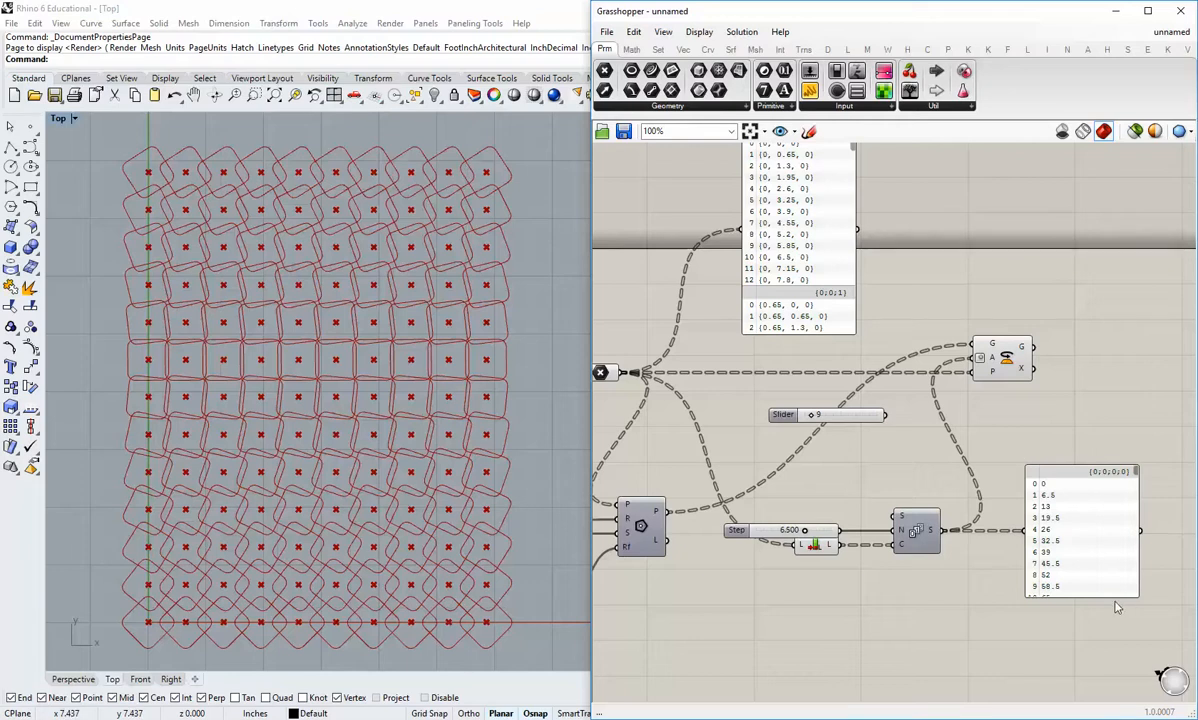
Step: Lengthen and narrow the Series output panel and place it to the lower right of Series
{"action": "left_click_drag", "start_coordinate": [1112, 600], "coordinate": [1112, 665]}
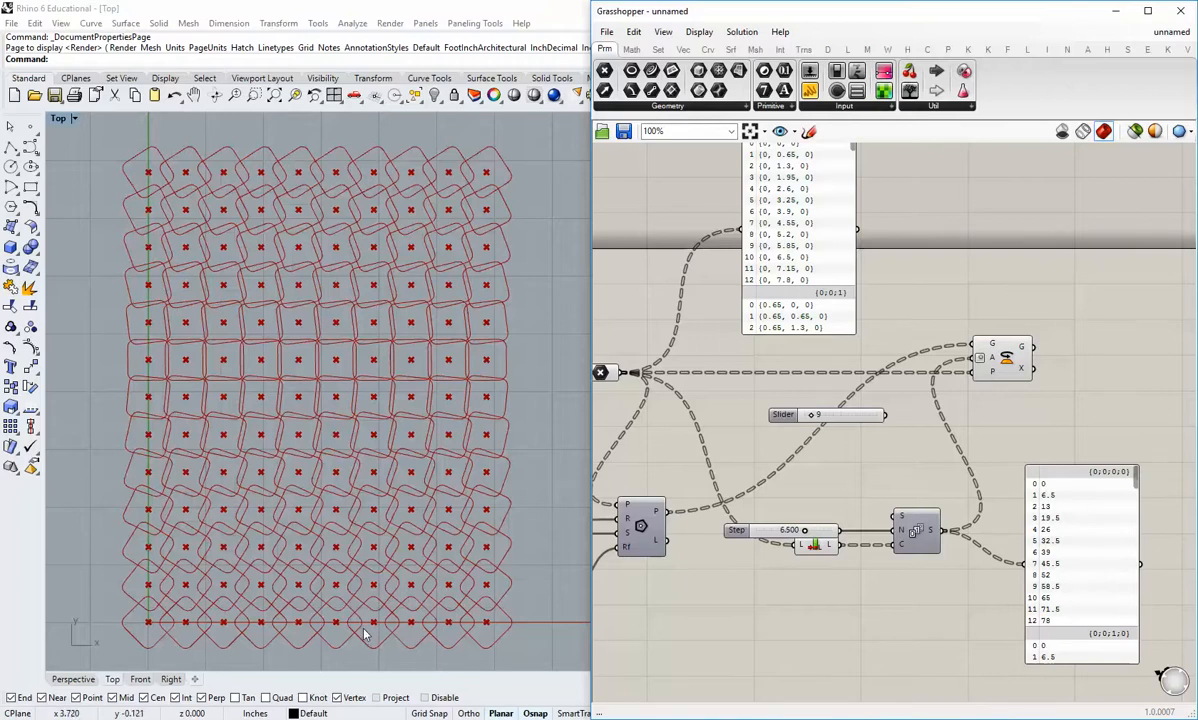
{"action": "right_click_drag", "start_coordinate": [1047, 600], "coordinate": [958, 586]}
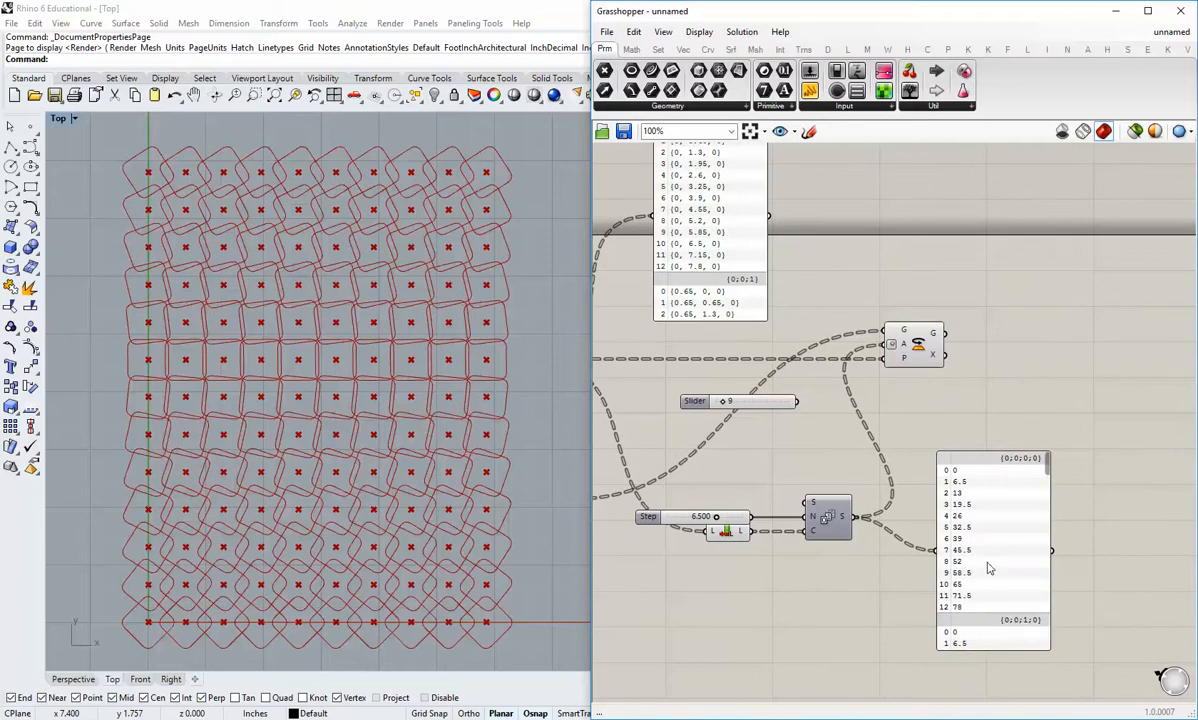
{"action": "left_click_drag", "start_coordinate": [985, 565], "coordinate": [1019, 596]}
{"action": "left_click", "coordinate": [1061, 646]}
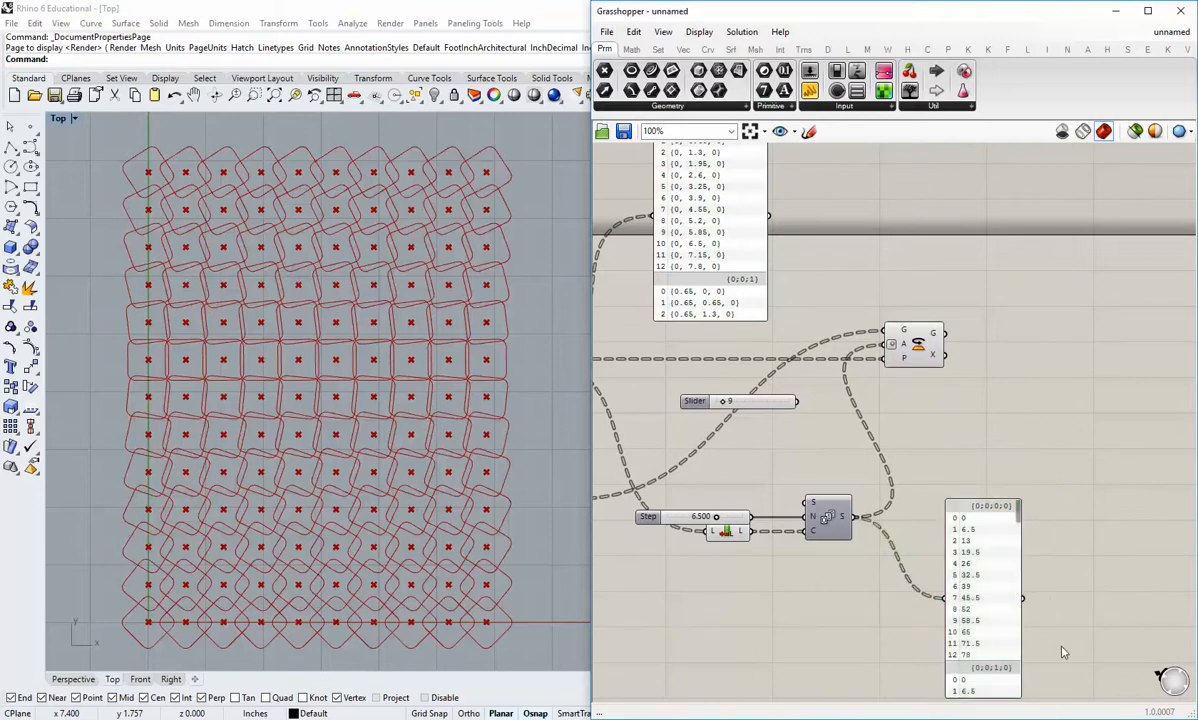
{"action": "right_click_drag", "start_coordinate": [1018, 680], "coordinate": [997, 542]}
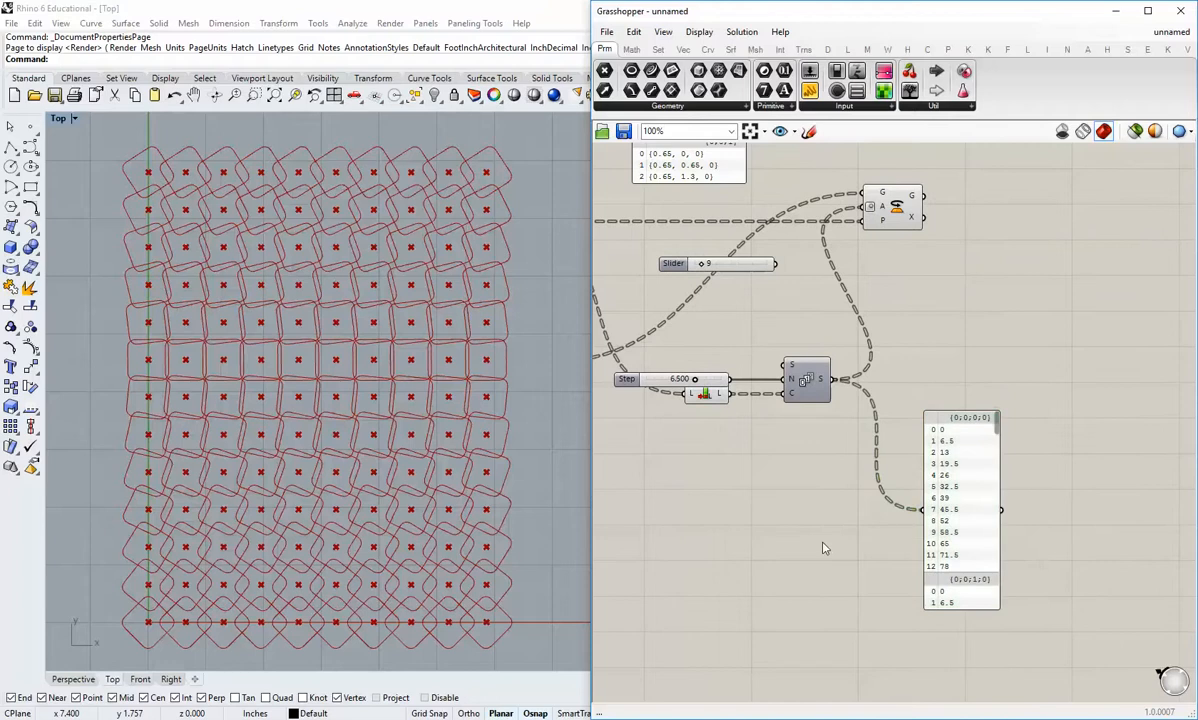
Step: Test the Step slider at about 5.1 and set it to 7
{"action": "scroll", "coordinate": [763, 474], "scroll_direction": "up", "scroll_amount": 3}
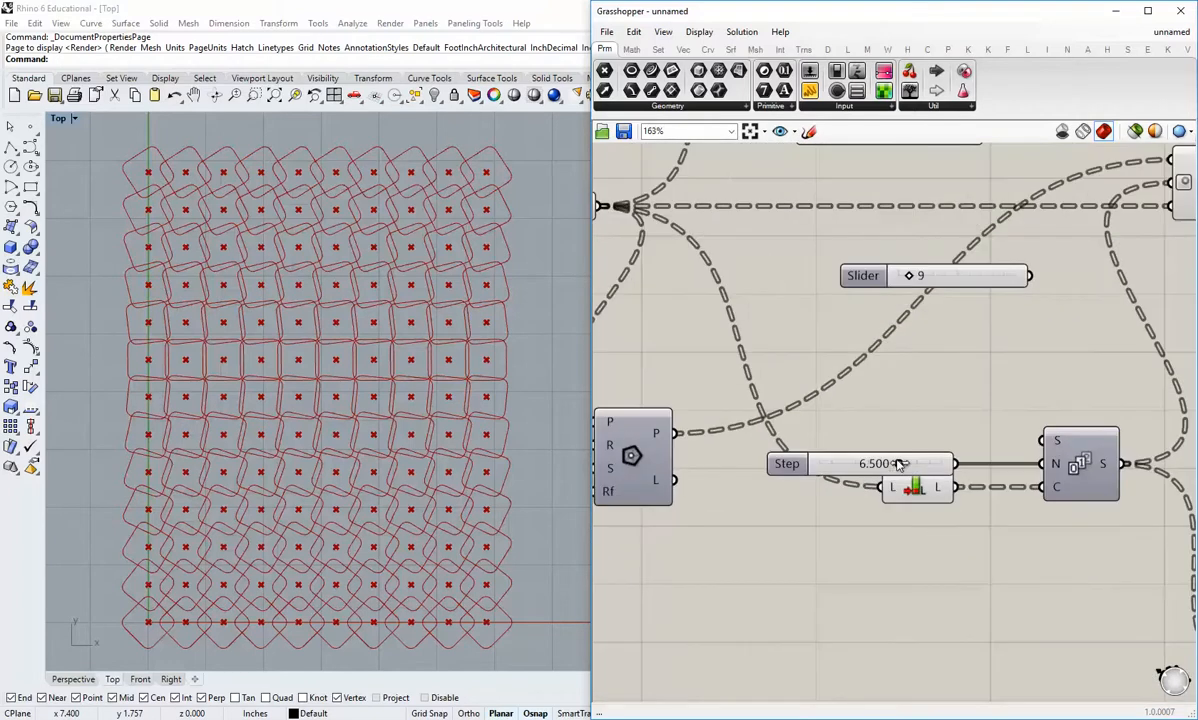
{"action": "mouse_move", "coordinate": [898, 463]}
{"action": "left_mouse_down"}
{"action": "mouse_move", "coordinate": [805, 463]}
{"action": "mouse_move", "coordinate": [922, 464]}
{"action": "mouse_move", "coordinate": [950, 485]}
{"action": "mouse_move", "coordinate": [836, 464]}
{"action": "mouse_move", "coordinate": [876, 464]}
{"action": "mouse_move", "coordinate": [821, 466]}
{"action": "mouse_move", "coordinate": [916, 482]}
{"action": "mouse_move", "coordinate": [884, 475]}
{"action": "left_mouse_up"}
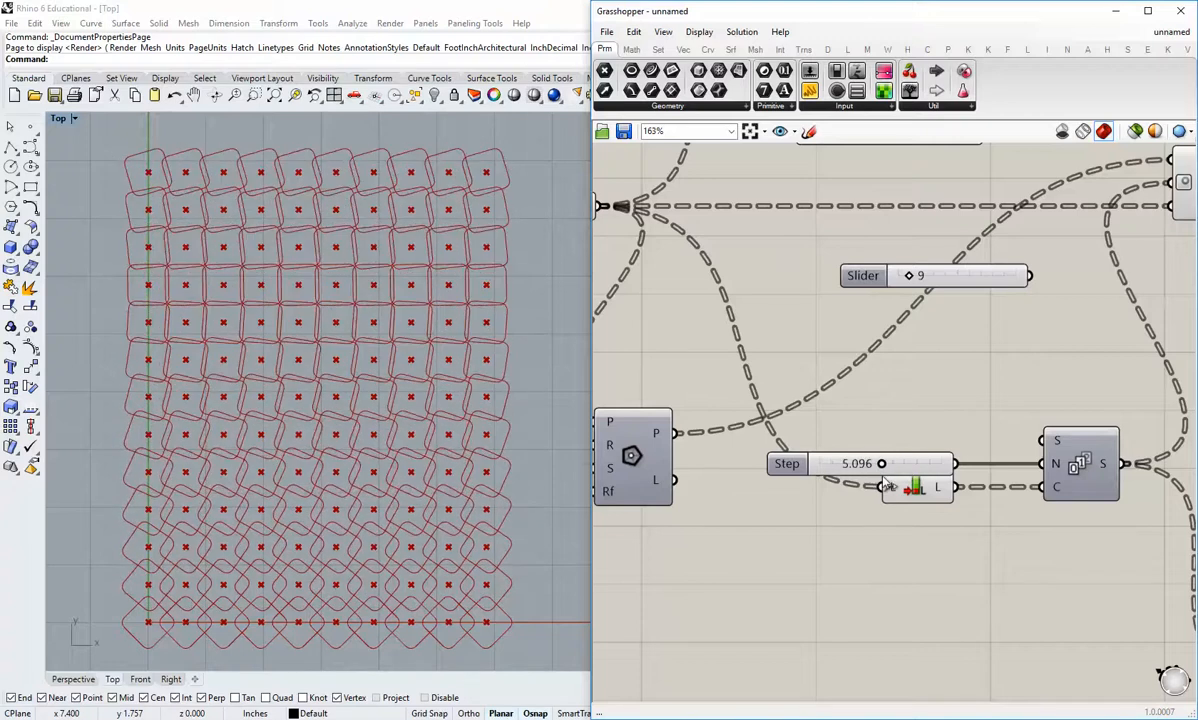
{"action": "double_click", "coordinate": [884, 473]}
{"action": "left_click", "coordinate": [879, 463]}
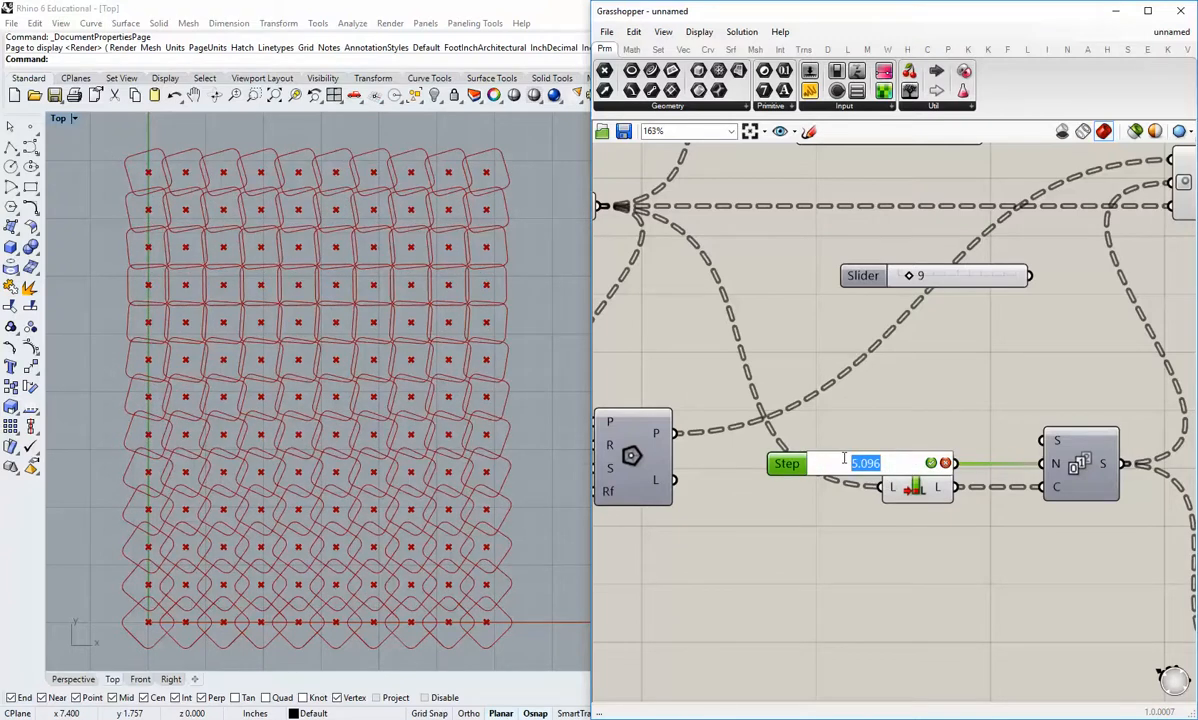
{"action": "type", "text": "7"}
{"action": "key", "text": "Return"}
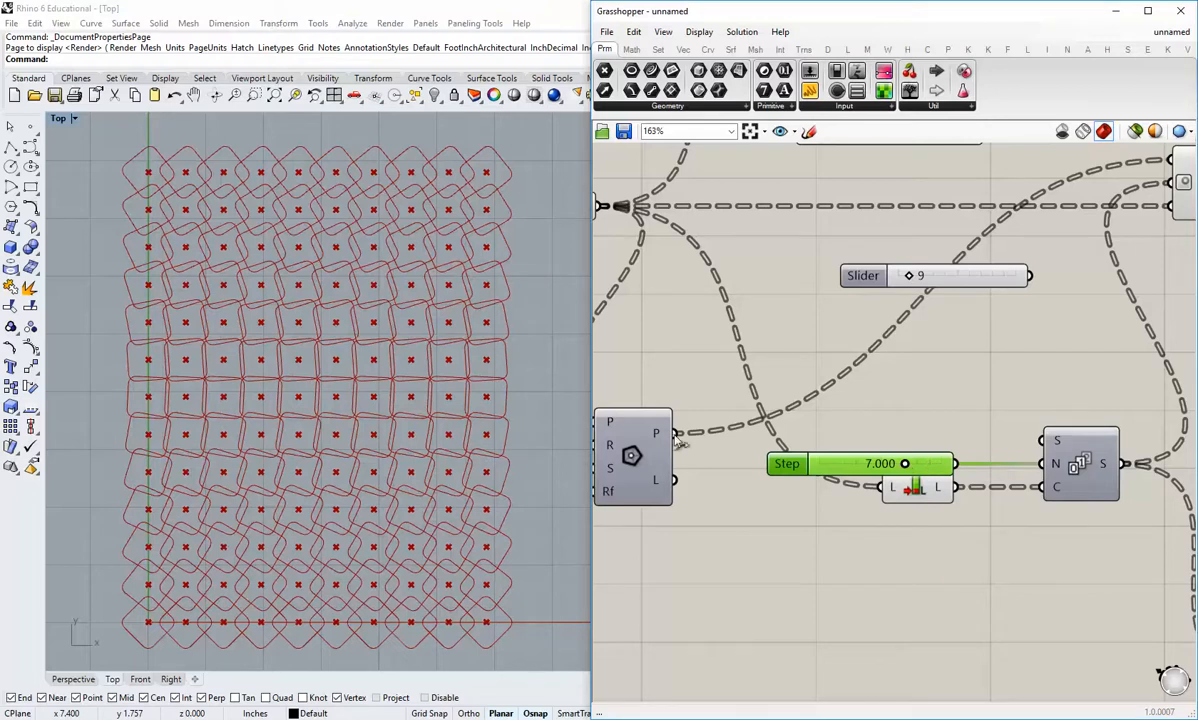
Step: Raise the Step slider to about 7.7 and compare the polygon overlaps up close in the Top viewport
{"action": "left_click", "coordinate": [374, 455]}
{"action": "scroll", "coordinate": [374, 455], "scroll_direction": "up", "scroll_amount": 8}
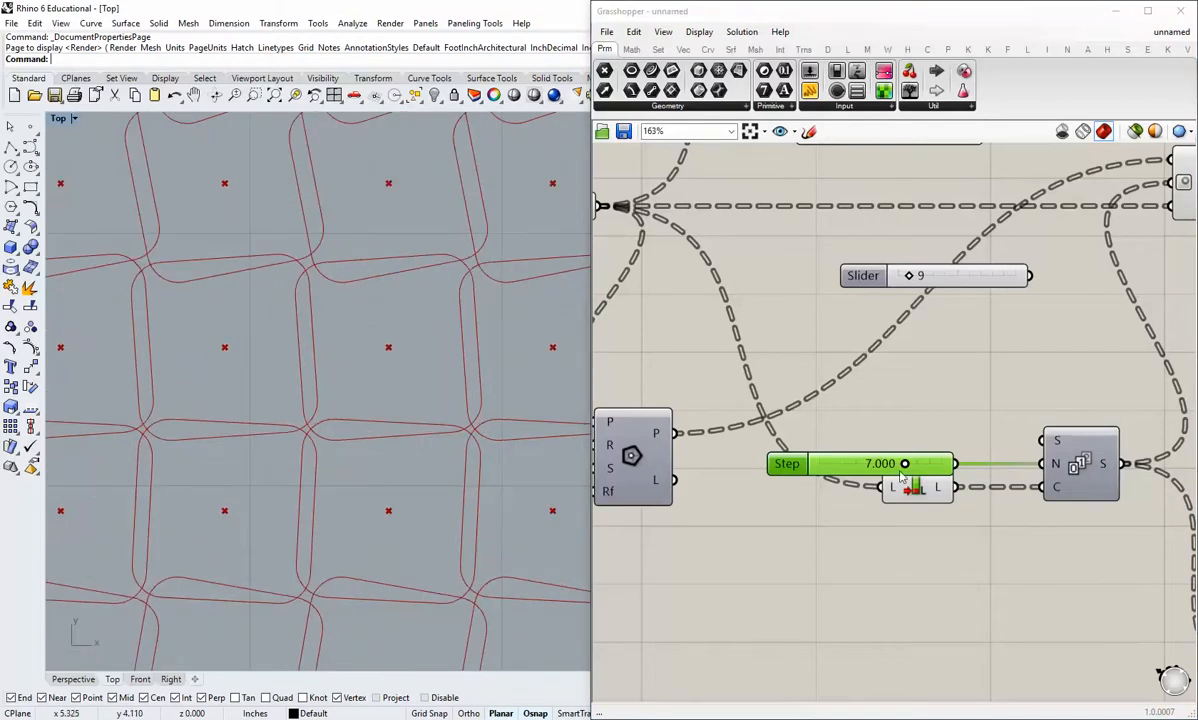
{"action": "left_click_drag", "start_coordinate": [905, 464], "coordinate": [913, 464]}
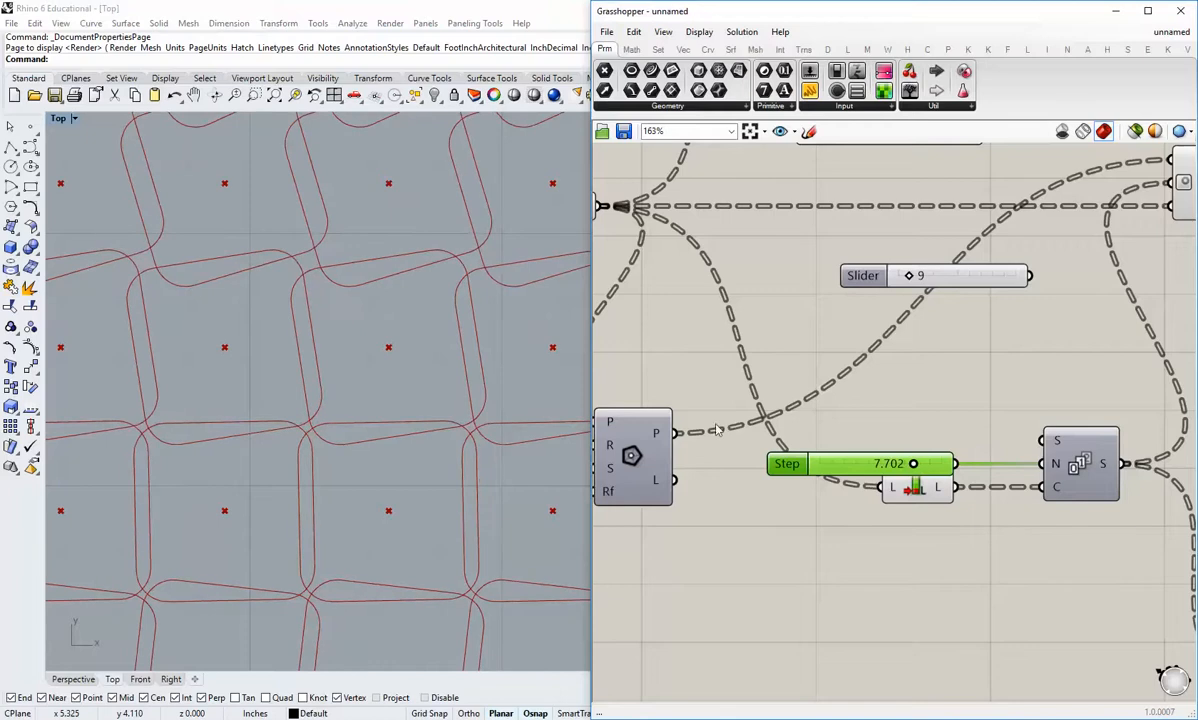
{"action": "left_click", "coordinate": [380, 447]}
{"action": "scroll", "coordinate": [380, 447], "scroll_direction": "down", "scroll_amount": 8}
{"action": "scroll", "coordinate": [386, 340], "scroll_direction": "up", "scroll_amount": 6}
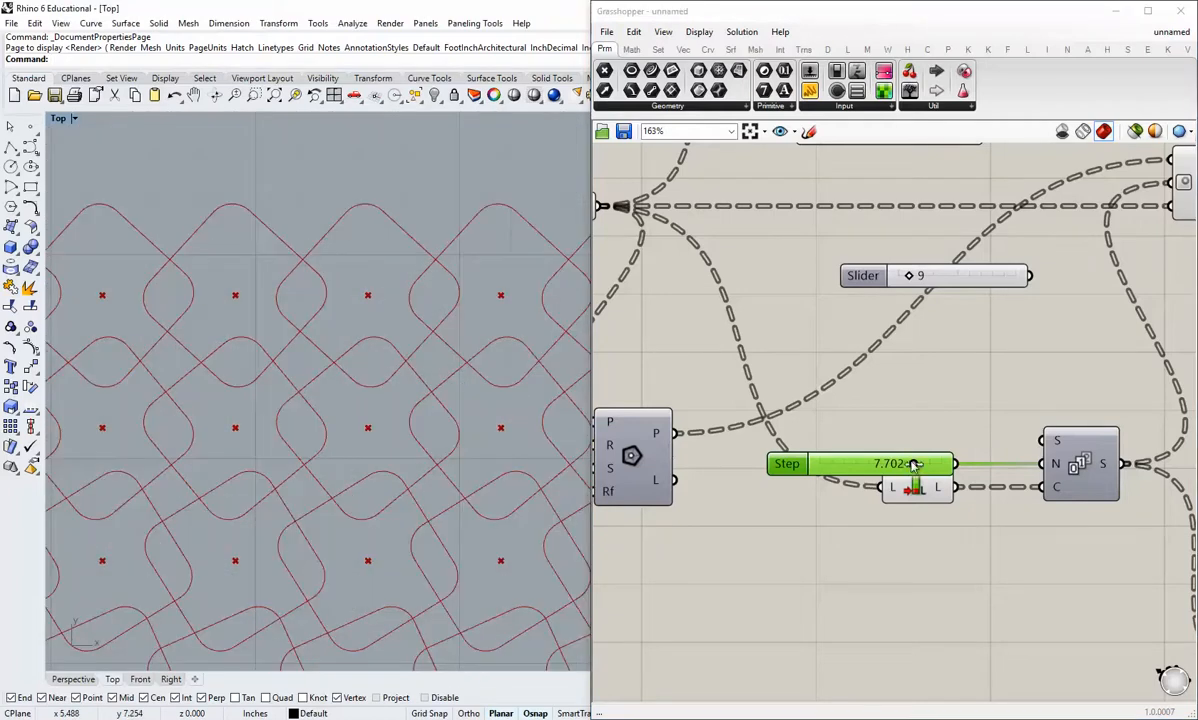
Step: Set the Step slider to 7.25 and review the whole rotated pattern in the Top viewport
{"action": "left_click_drag", "start_coordinate": [913, 464], "coordinate": [859, 465]}
{"action": "double_click", "coordinate": [876, 466]}
{"action": "type", "text": "25"}
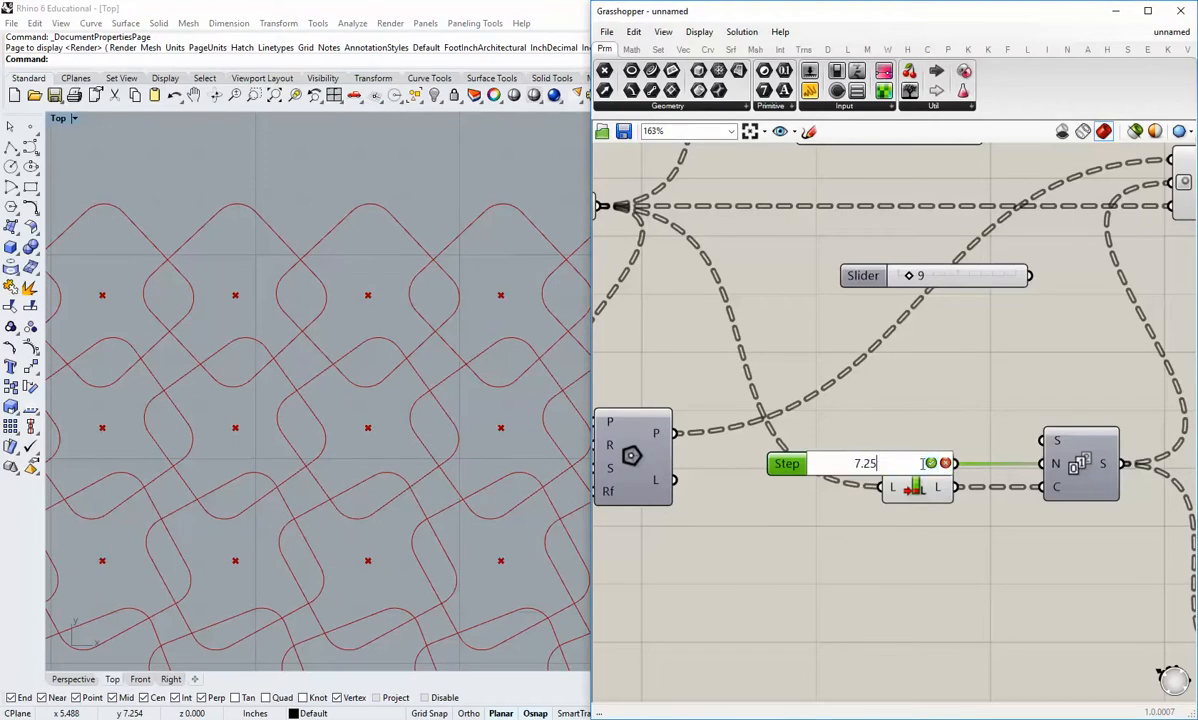
{"action": "key", "text": "Return"}
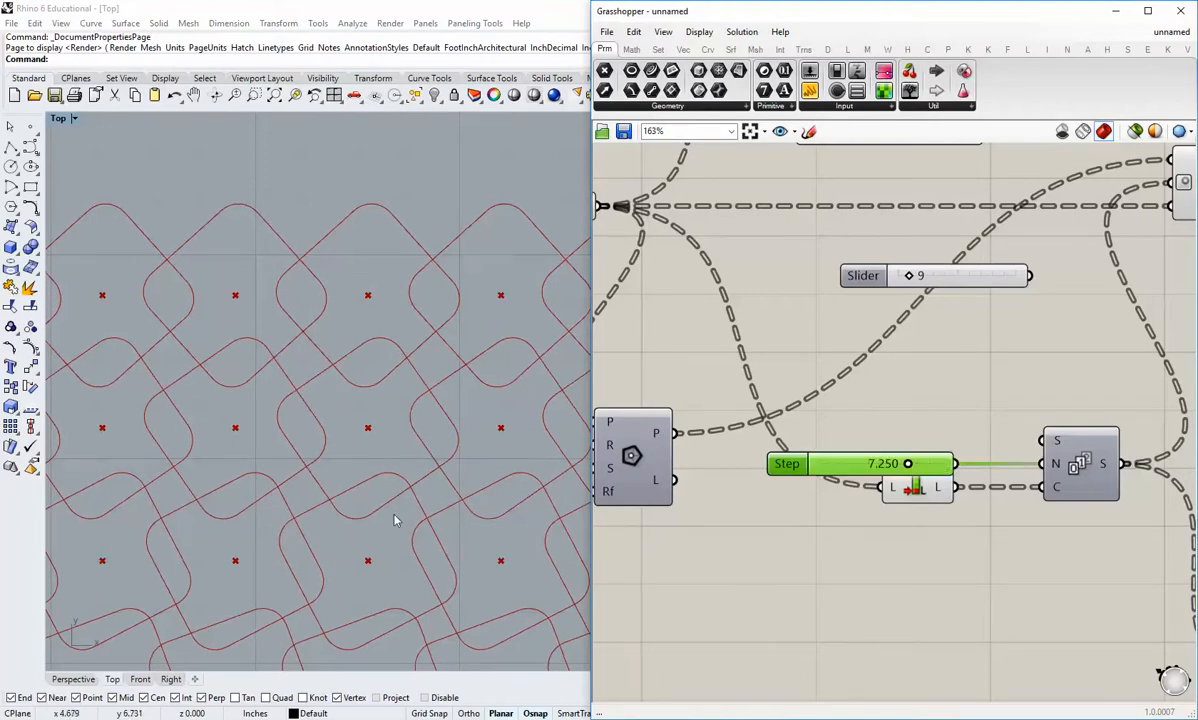
{"action": "scroll", "coordinate": [393, 520], "scroll_direction": "down", "scroll_amount": 5}
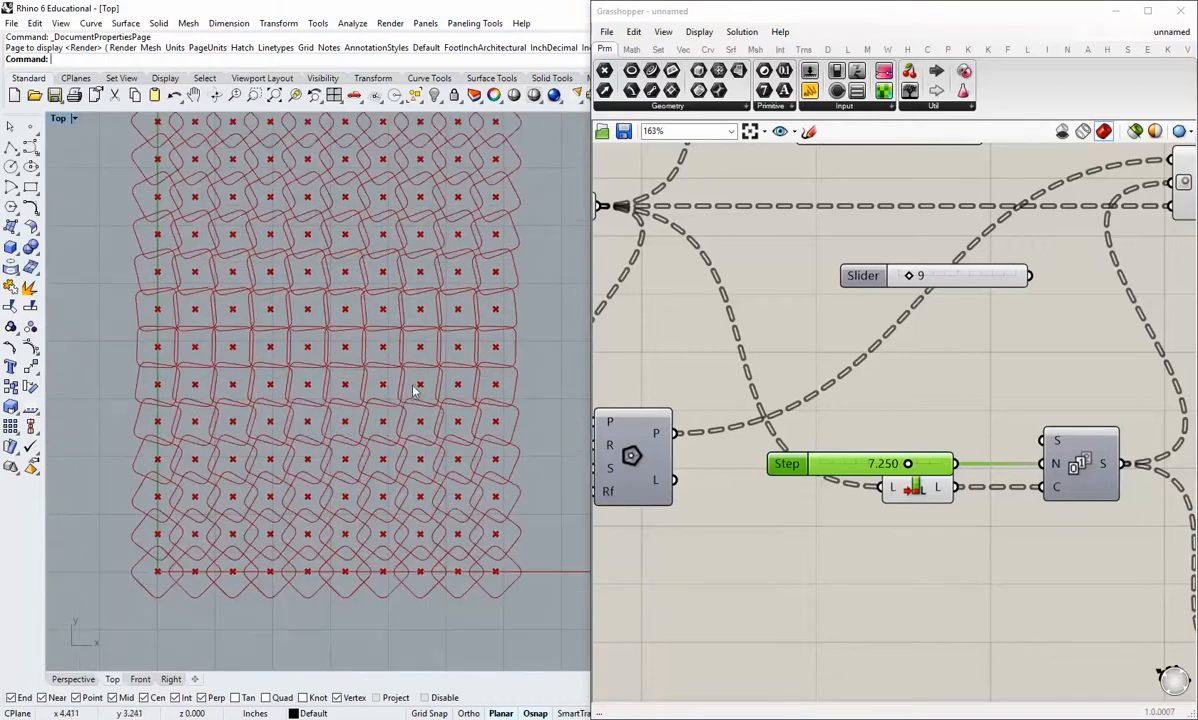
Step: Review the rotated polygon pattern in the Top viewport and trace the wiring from Rotate back to the grid's point output
{"action": "right_click_drag", "start_coordinate": [363, 362], "coordinate": [383, 460]}
{"action": "left_click", "coordinate": [820, 571]}
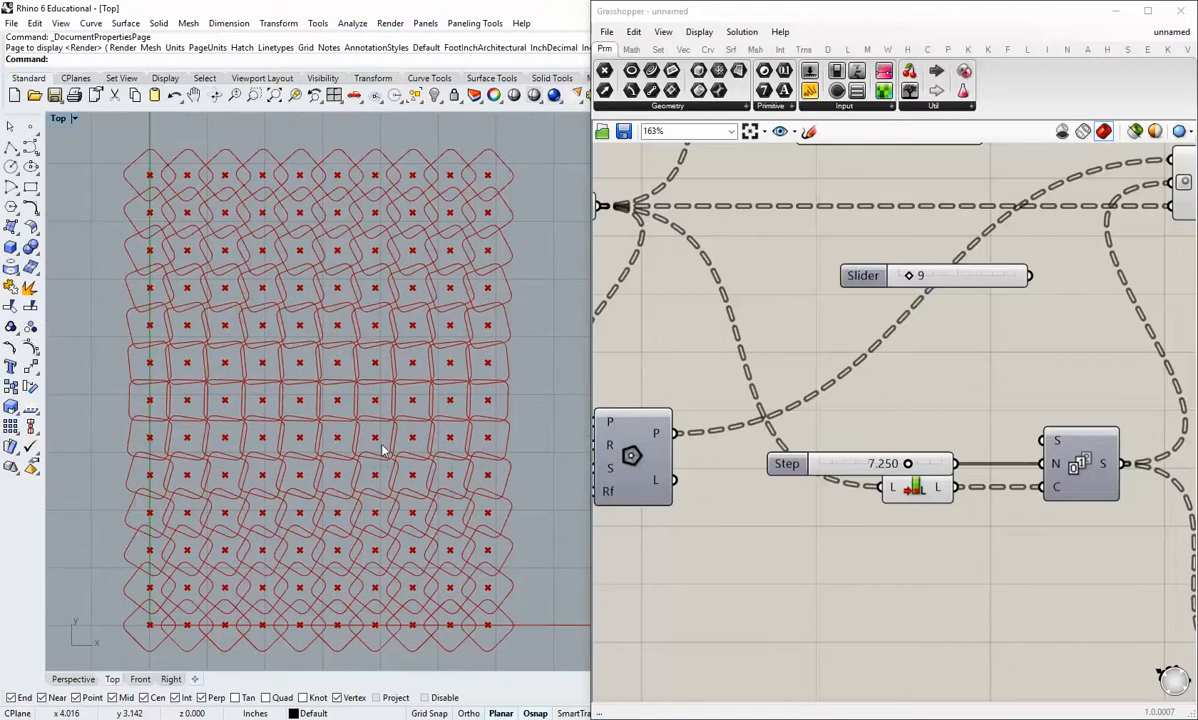
{"action": "right_click_drag", "start_coordinate": [430, 593], "coordinate": [430, 578]}
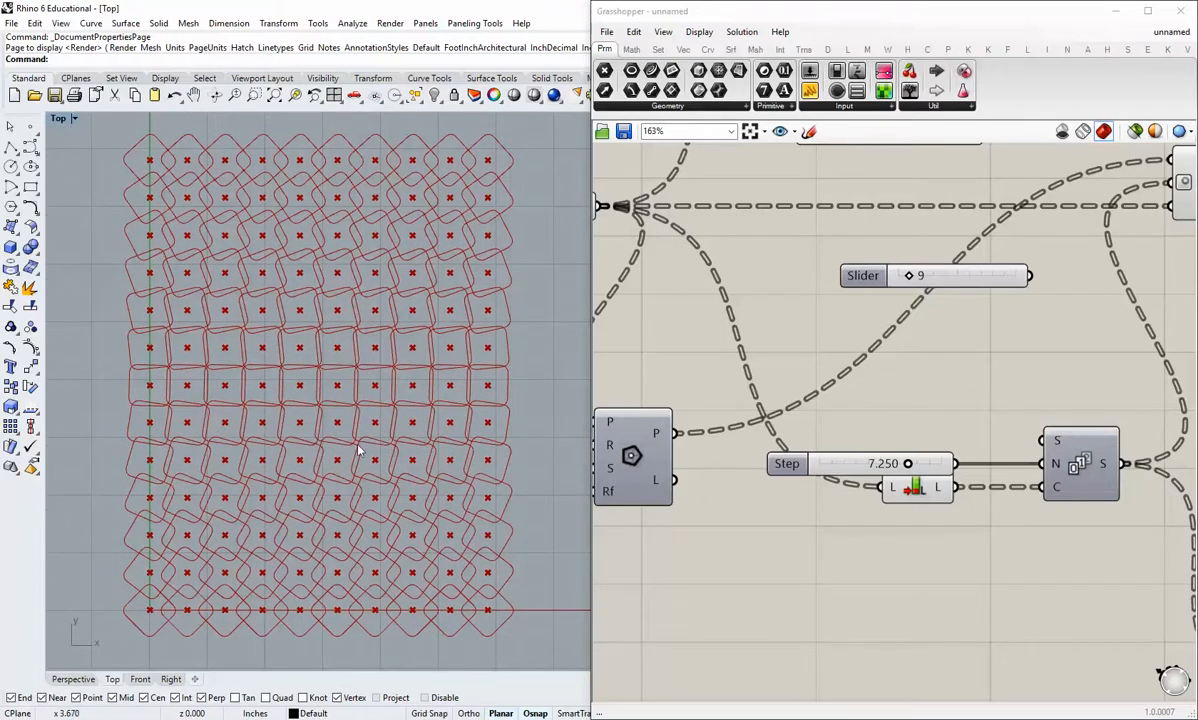
{"action": "right_click_drag", "start_coordinate": [870, 580], "coordinate": [808, 607]}
{"action": "scroll", "coordinate": [807, 605], "scroll_direction": "down", "scroll_amount": 2}
{"action": "right_click_drag", "start_coordinate": [979, 413], "coordinate": [927, 465]}
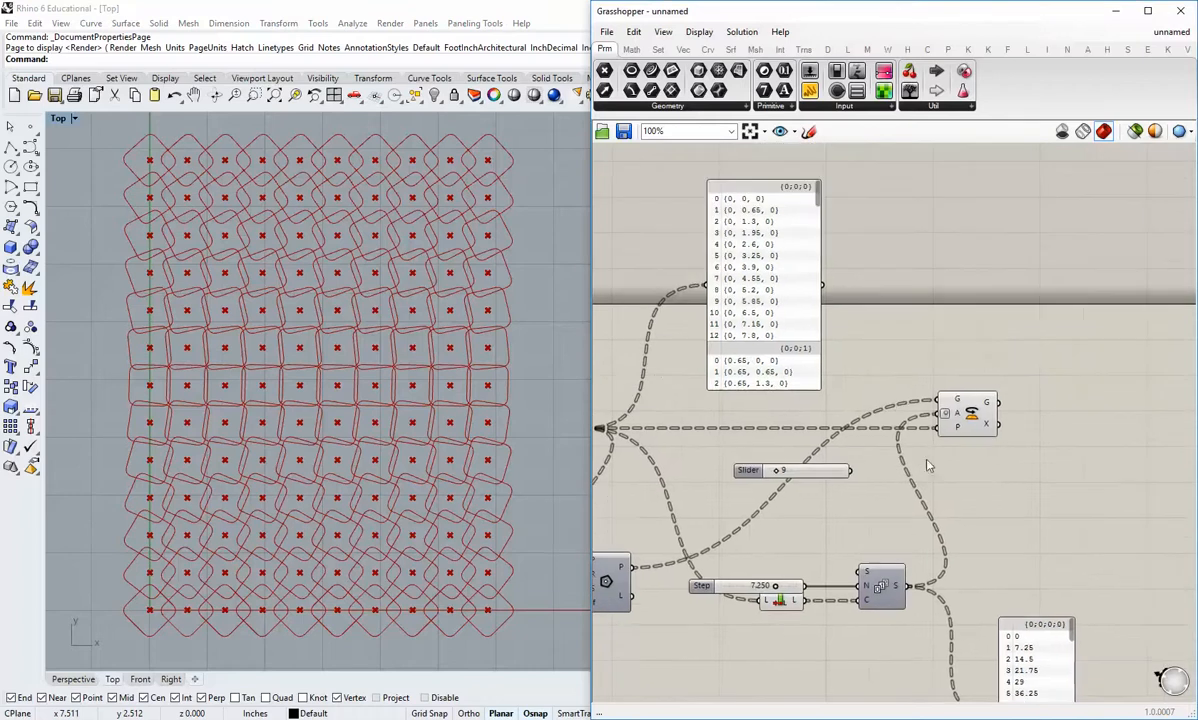
{"action": "right_click_drag", "start_coordinate": [846, 432], "coordinate": [1026, 541]}
{"action": "left_click_drag", "start_coordinate": [950, 466], "coordinate": [931, 344]}
{"action": "right_click_drag", "start_coordinate": [802, 529], "coordinate": [926, 386]}
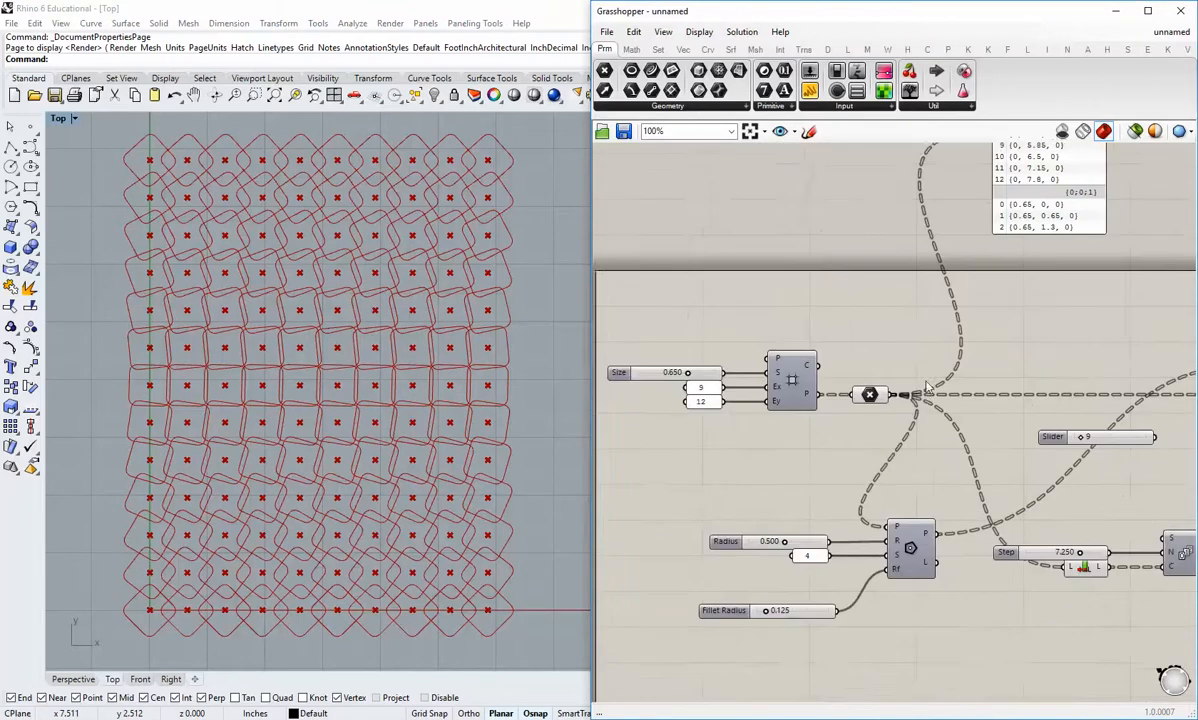
{"action": "right_click_drag", "start_coordinate": [890, 437], "coordinate": [780, 420]}
{"action": "right_click_drag", "start_coordinate": [869, 317], "coordinate": [856, 391]}
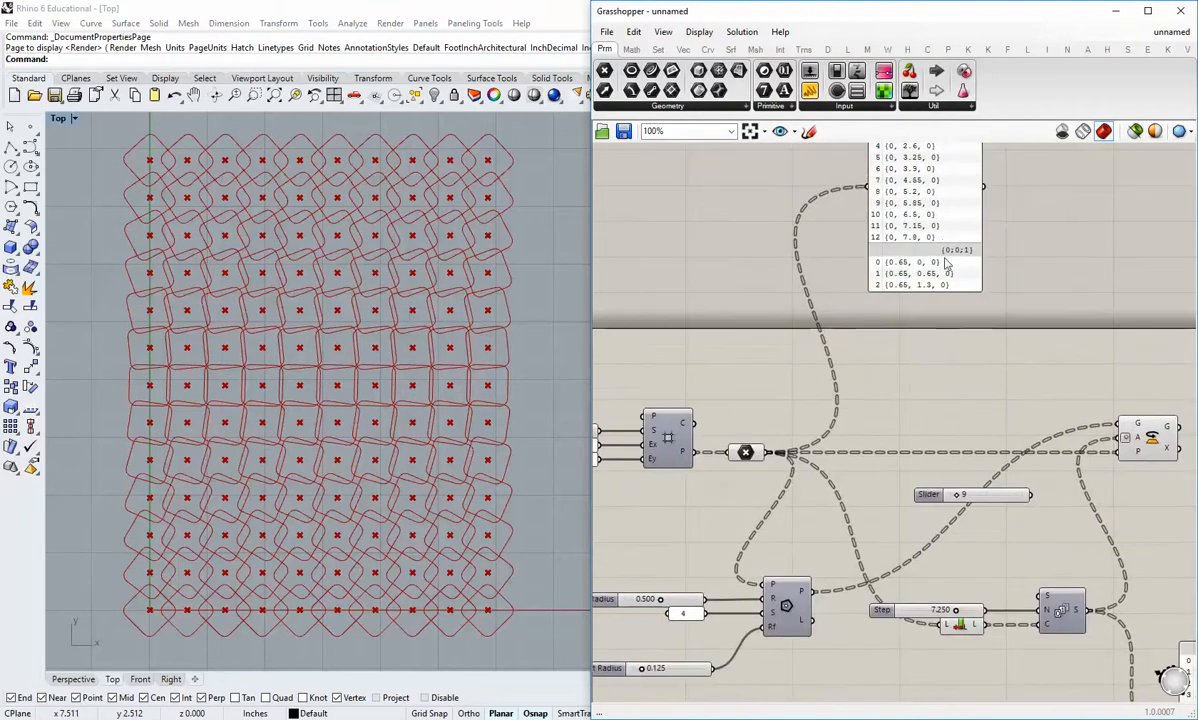
Step: Move the point list panel closer to the Point parameter and flatten the Point parameter's data
{"action": "left_click_drag", "start_coordinate": [942, 242], "coordinate": [911, 336]}
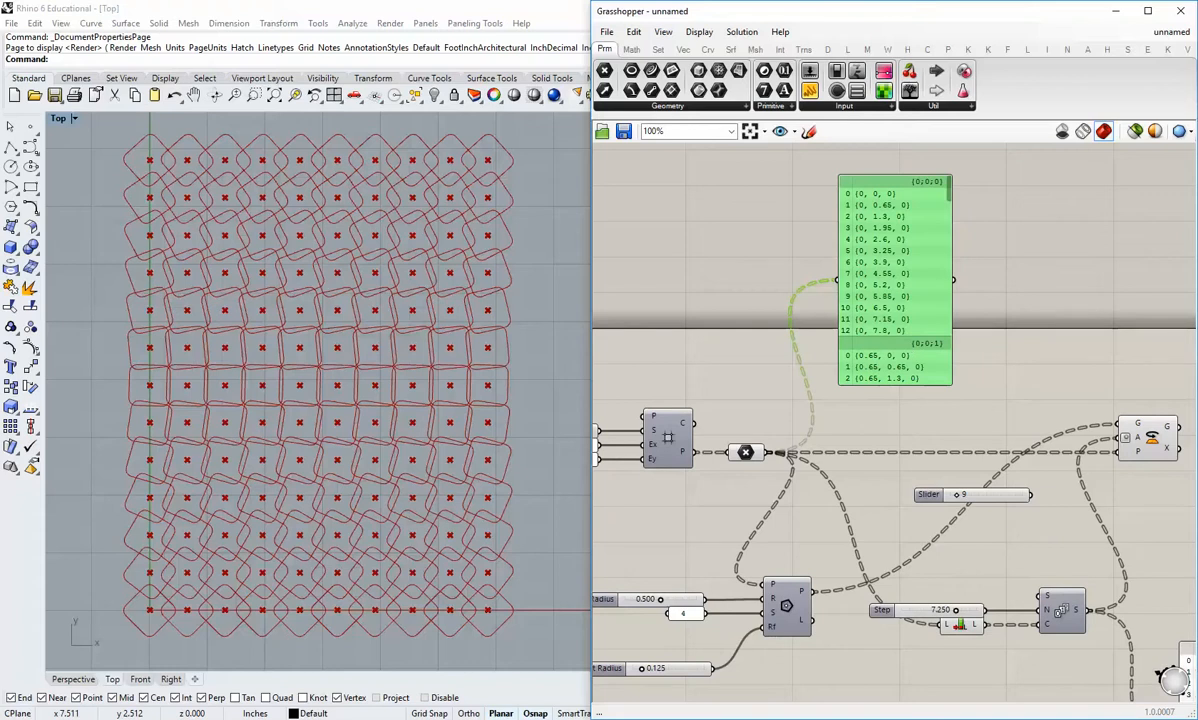
{"action": "left_click", "coordinate": [837, 431]}
{"action": "right_click_drag", "start_coordinate": [837, 431], "coordinate": [841, 390]}
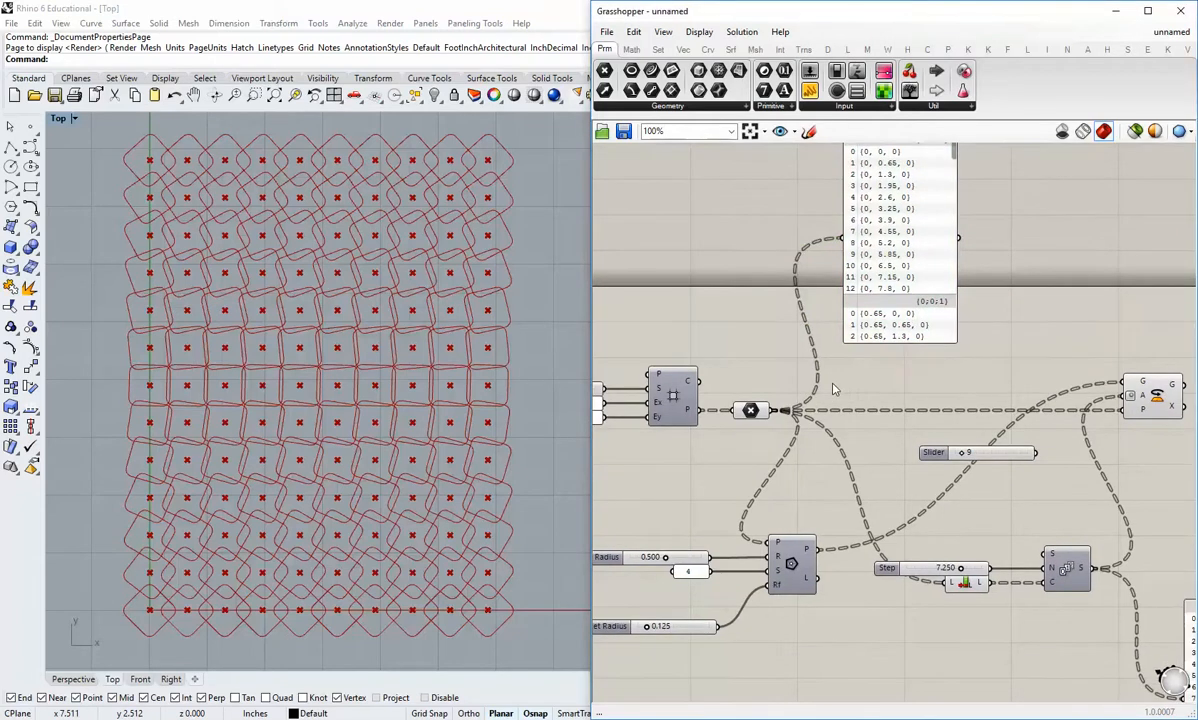
{"action": "scroll", "coordinate": [780, 405], "scroll_direction": "up", "scroll_amount": 2}
{"action": "right_click", "coordinate": [769, 393]}
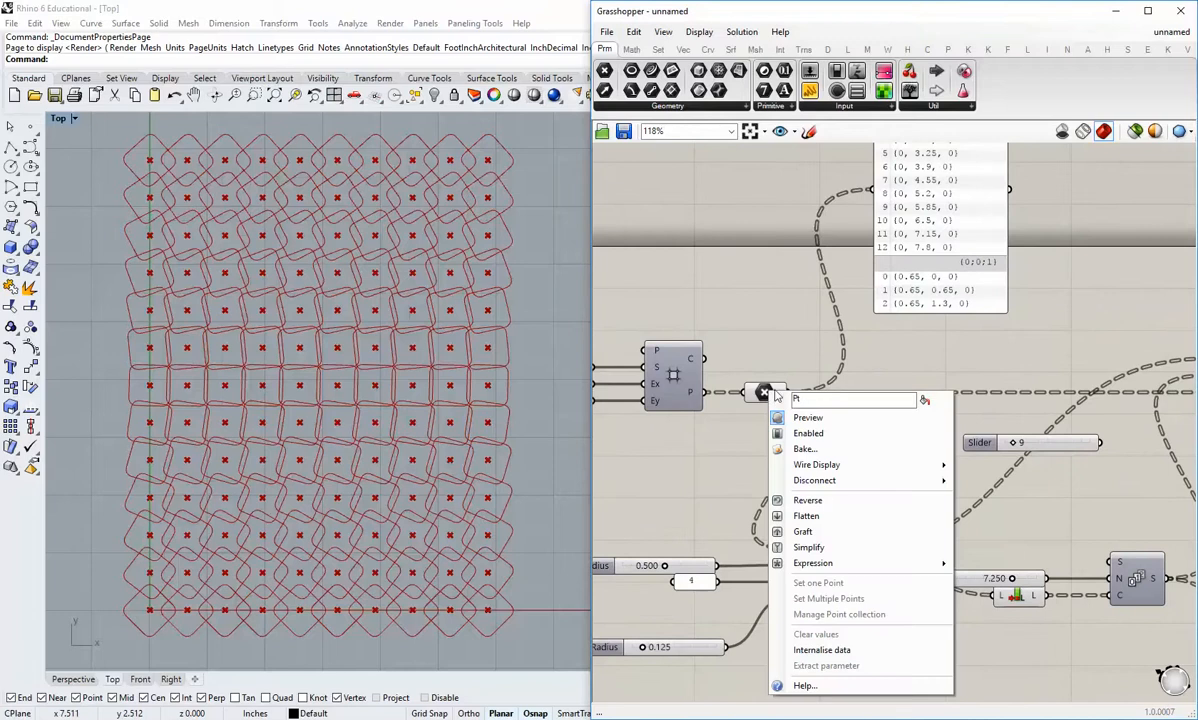
{"action": "left_click", "coordinate": [806, 516]}
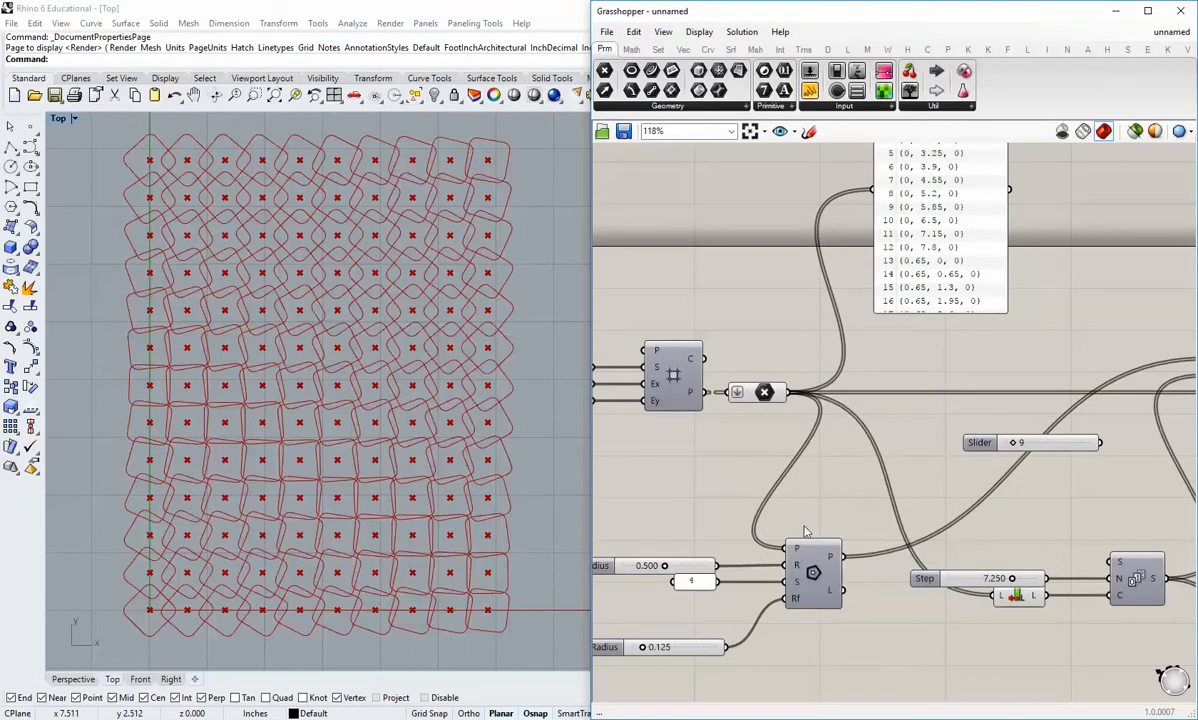
Step: Examine the flattened point list and read through the Series output list from its first to its last angle
{"action": "right_click_drag", "start_coordinate": [837, 345], "coordinate": [797, 431]}
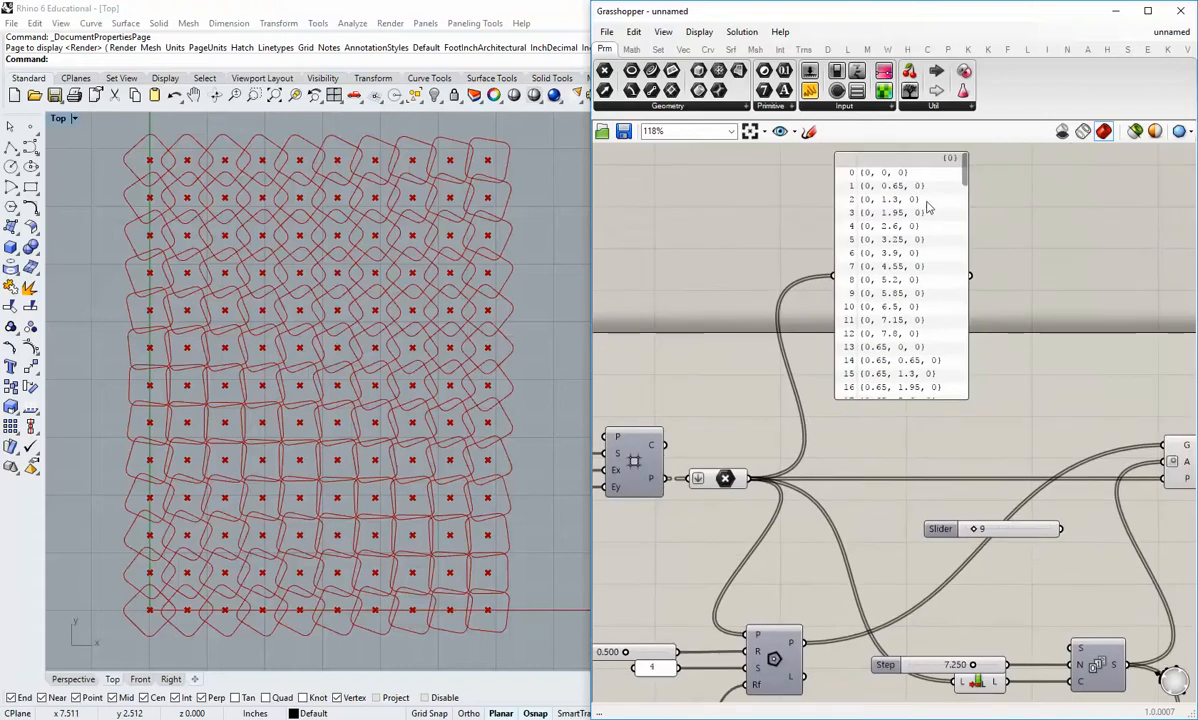
{"action": "mouse_move", "coordinate": [969, 176]}
{"action": "left_mouse_down"}
{"action": "mouse_move", "coordinate": [968, 403]}
{"action": "mouse_move", "coordinate": [966, 162]}
{"action": "mouse_move", "coordinate": [955, 183]}
{"action": "left_mouse_up"}
{"action": "right_click_drag", "start_coordinate": [940, 572], "coordinate": [781, 376]}
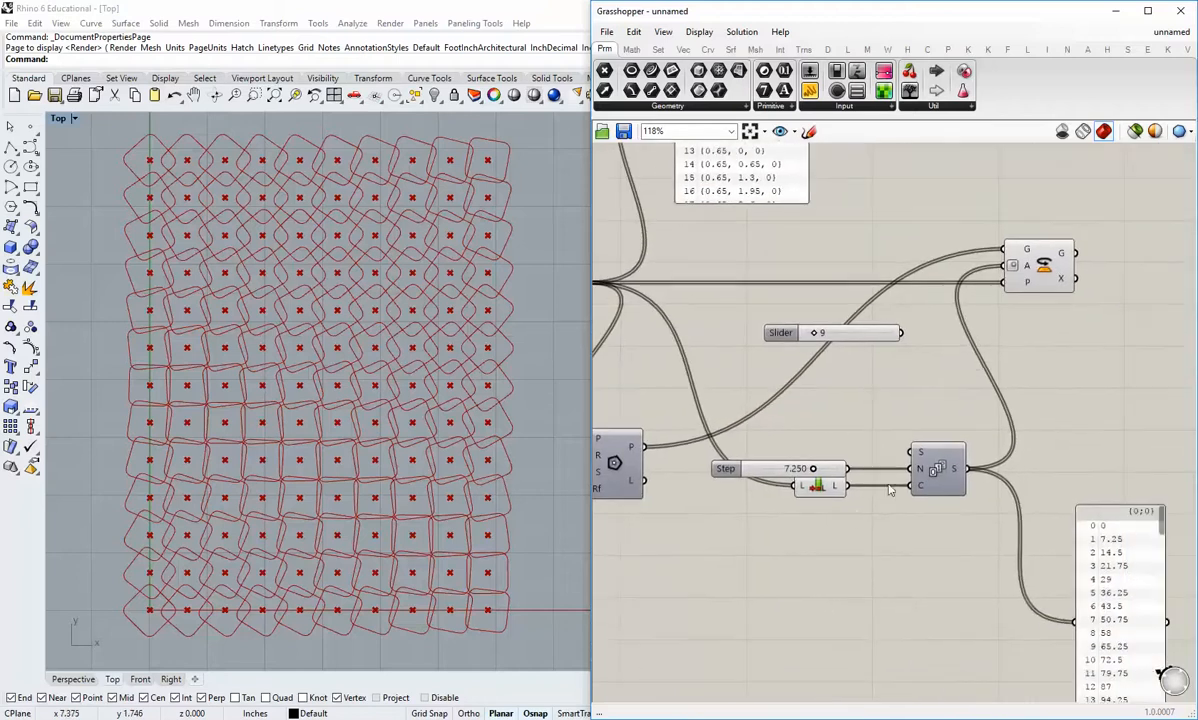
{"action": "right_click_drag", "start_coordinate": [961, 552], "coordinate": [911, 478]}
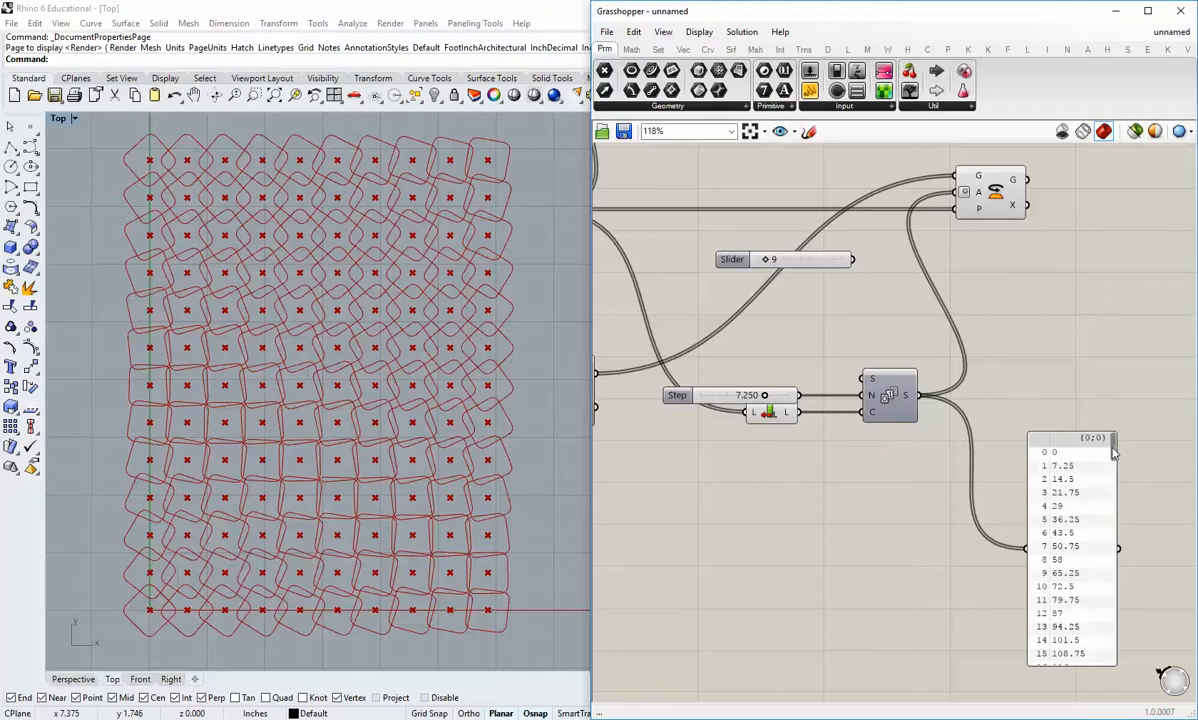
{"action": "left_click_drag", "start_coordinate": [1113, 453], "coordinate": [1115, 673]}
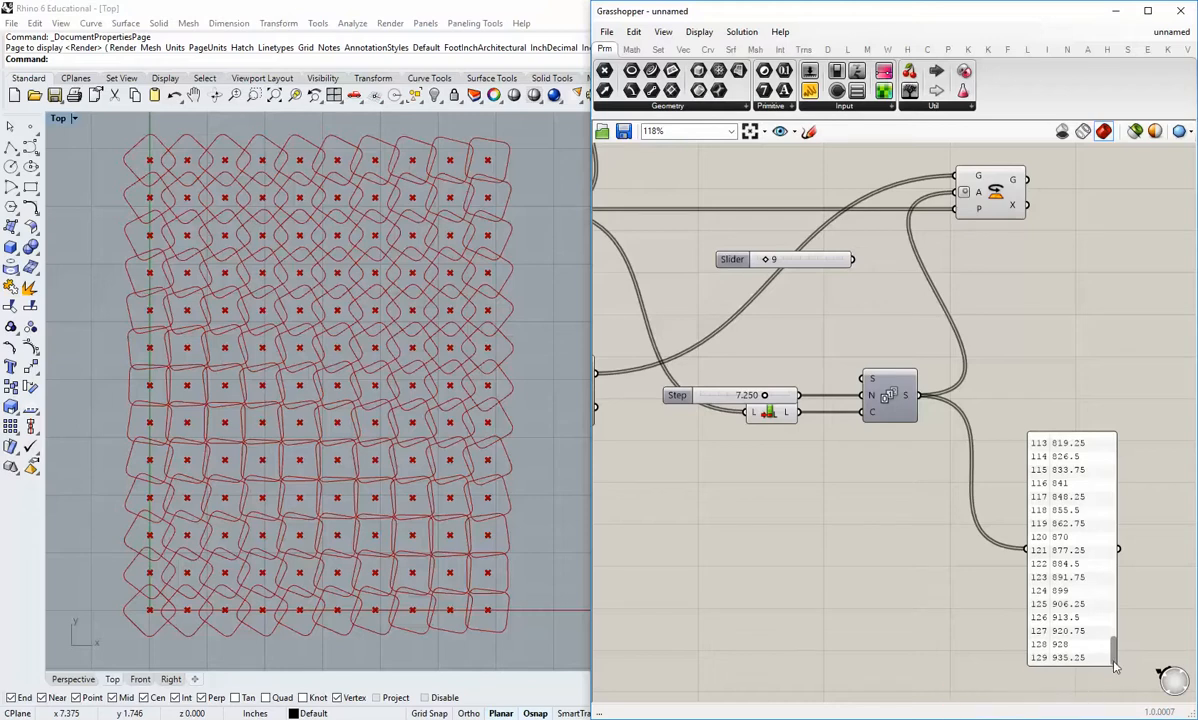
{"action": "left_click_drag", "start_coordinate": [1115, 665], "coordinate": [1120, 450]}
Step: Test the Step slider at about 1.08, 5.56, 6.57 and 10, and set it to about 7.46
{"action": "right_click_drag", "start_coordinate": [686, 537], "coordinate": [831, 598]}
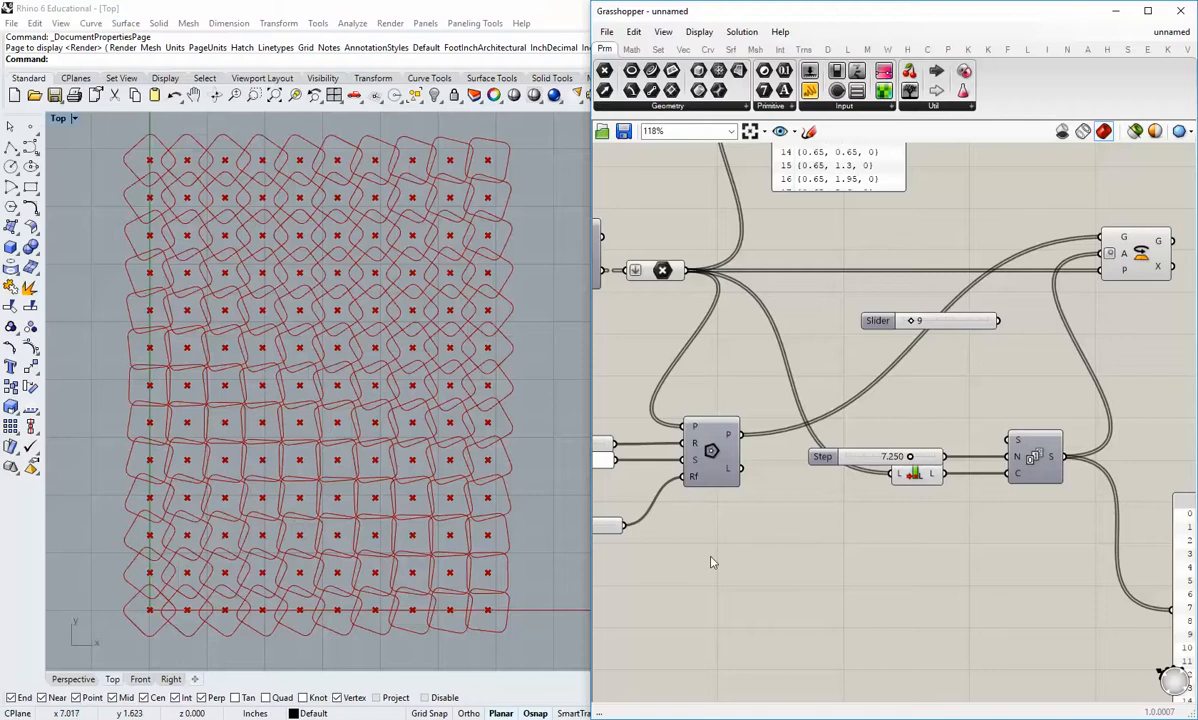
{"action": "right_click_drag", "start_coordinate": [674, 380], "coordinate": [858, 429]}
{"action": "right_click_drag", "start_coordinate": [647, 352], "coordinate": [748, 453]}
{"action": "right_click_drag", "start_coordinate": [1001, 489], "coordinate": [740, 438]}
{"action": "scroll", "coordinate": [935, 598], "scroll_direction": "up", "scroll_amount": 4}
{"action": "left_click_drag", "start_coordinate": [869, 409], "coordinate": [765, 430]}
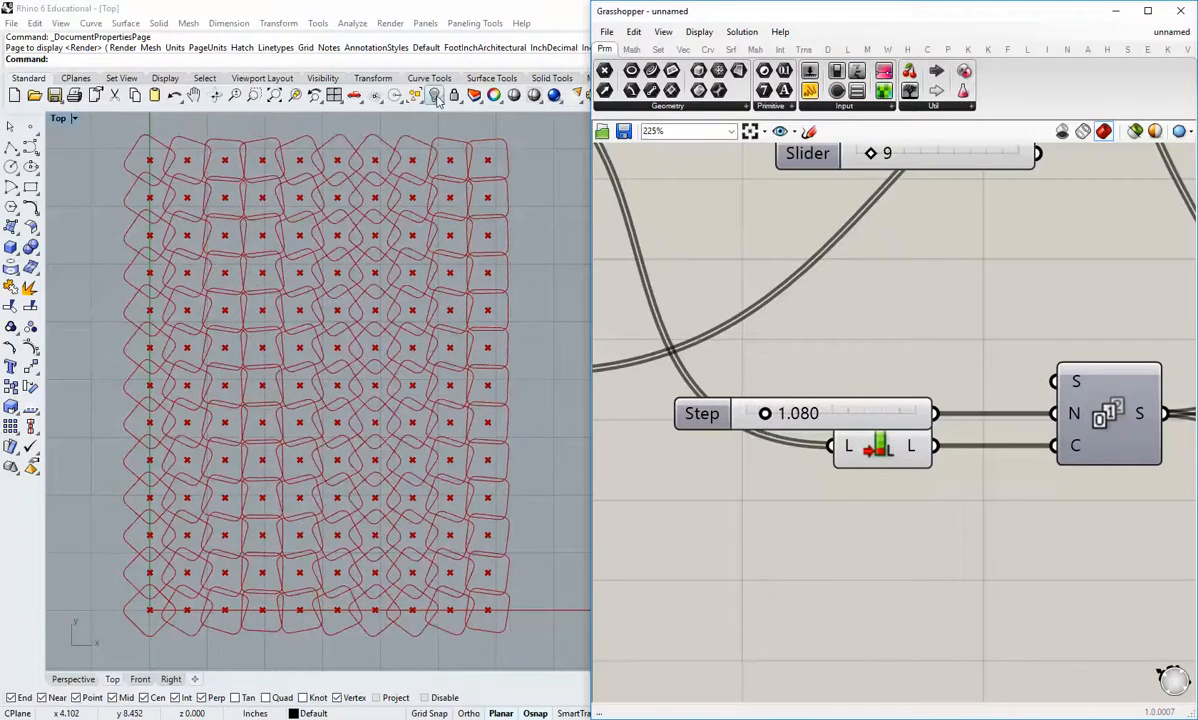
{"action": "left_click_drag", "start_coordinate": [765, 413], "coordinate": [844, 441]}
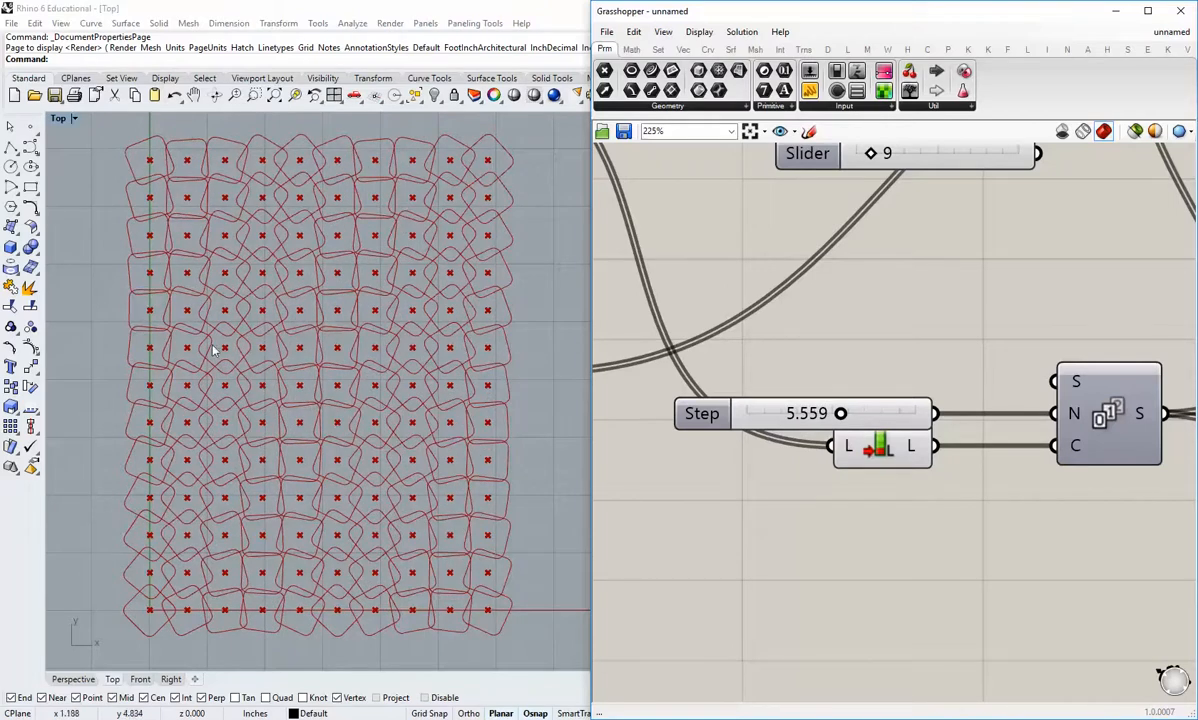
{"action": "mouse_move", "coordinate": [842, 414]}
{"action": "left_mouse_down"}
{"action": "mouse_move", "coordinate": [861, 414]}
{"action": "mouse_move", "coordinate": [857, 427]}
{"action": "left_mouse_up"}
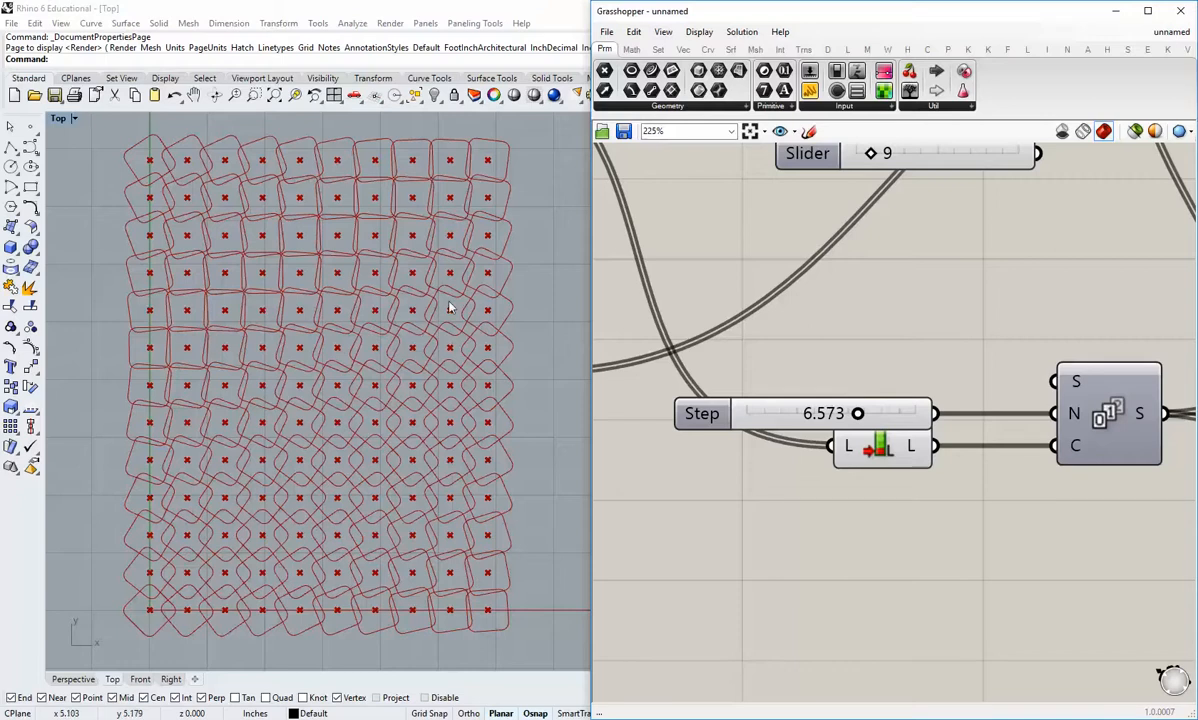
{"action": "left_click_drag", "start_coordinate": [857, 413], "coordinate": [918, 432]}
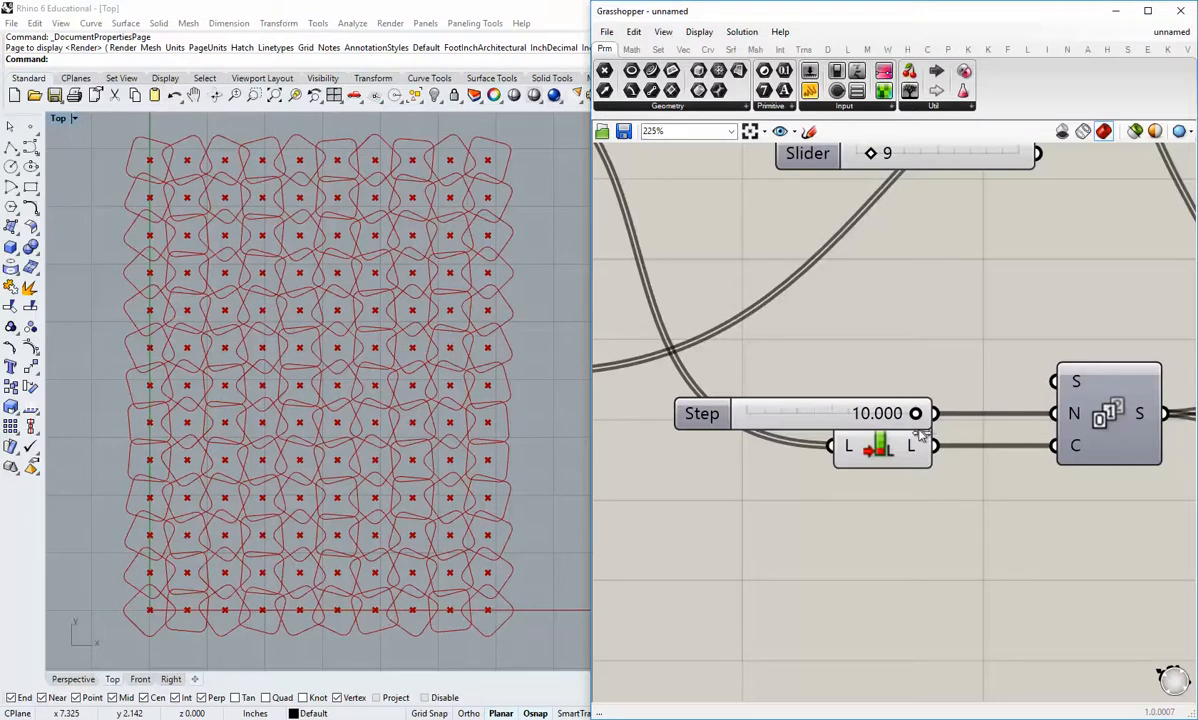
{"action": "left_click_drag", "start_coordinate": [918, 432], "coordinate": [875, 430]}
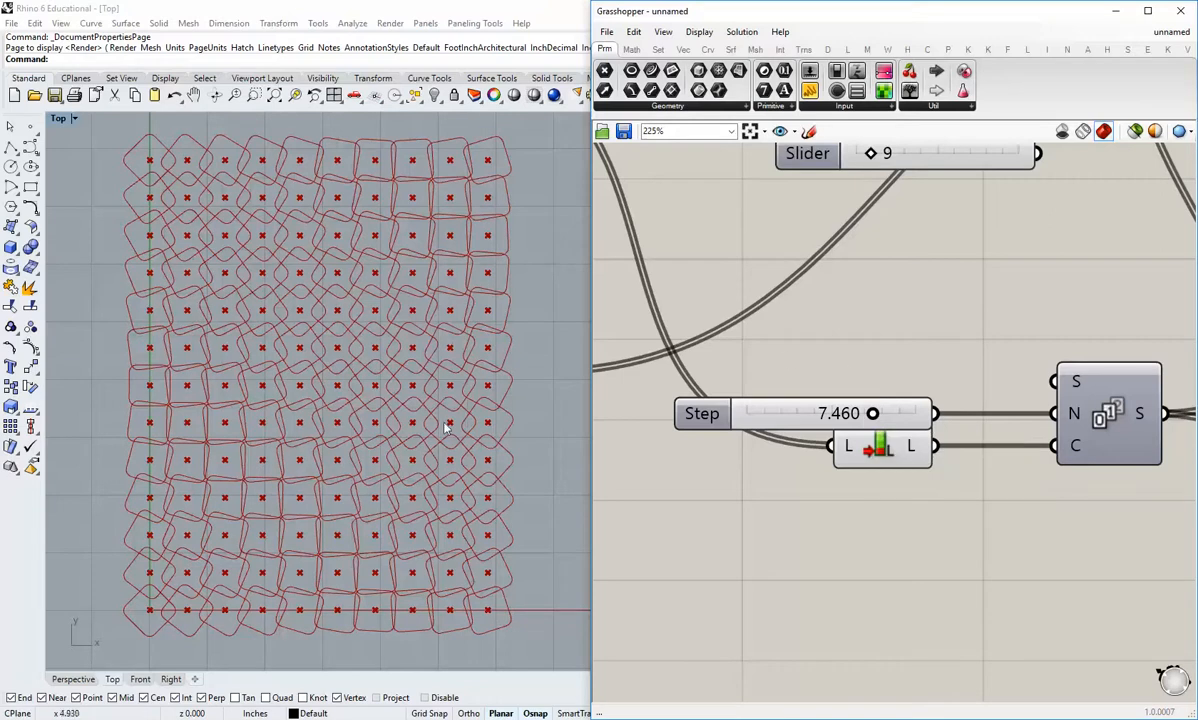
Step: Set the Polygon component's segment count panel to 3
{"action": "right_click_drag", "start_coordinate": [706, 465], "coordinate": [915, 502]}
{"action": "scroll", "coordinate": [915, 502], "scroll_direction": "down", "scroll_amount": 4}
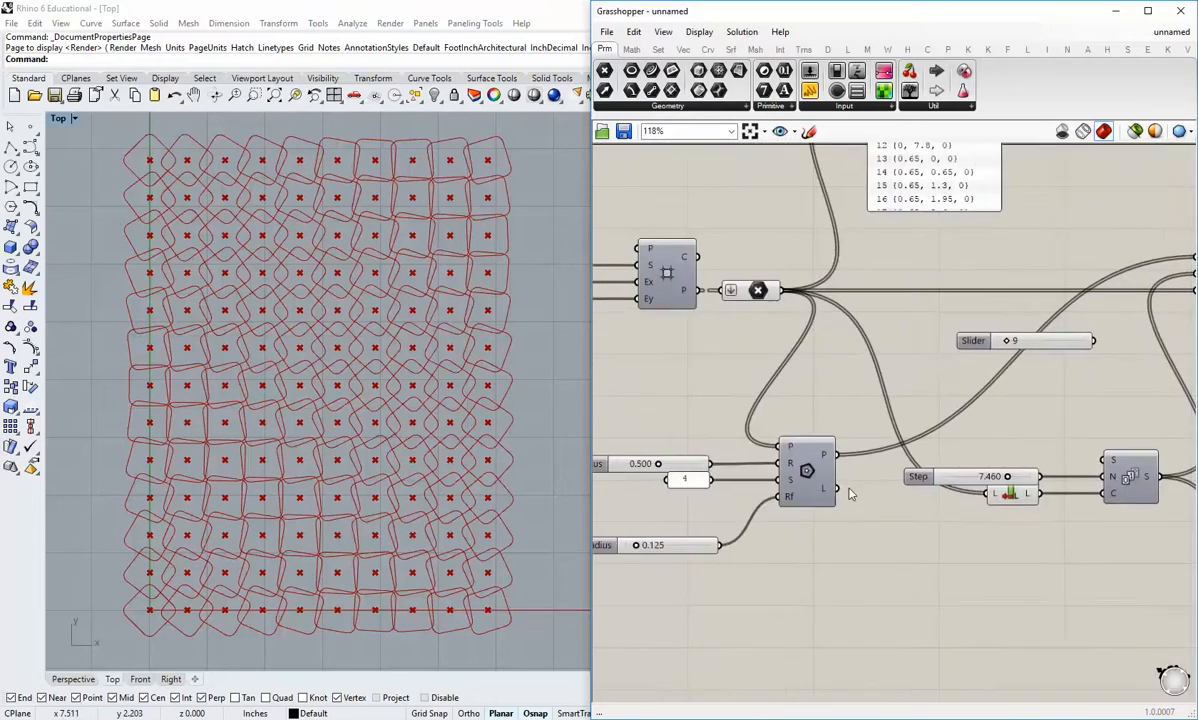
{"action": "right_click_drag", "start_coordinate": [768, 500], "coordinate": [889, 497]}
{"action": "scroll", "coordinate": [889, 497], "scroll_direction": "up", "scroll_amount": 1}
{"action": "scroll", "coordinate": [851, 490], "scroll_direction": "up", "scroll_amount": 2}
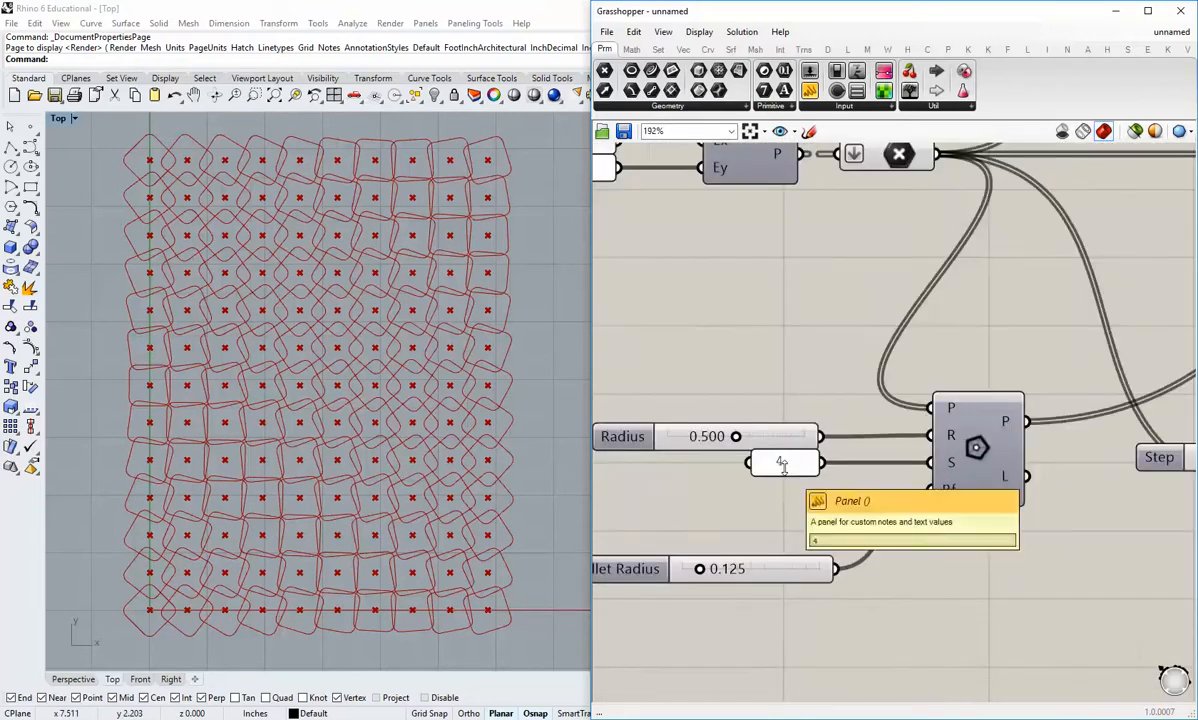
{"action": "double_click", "coordinate": [785, 467]}
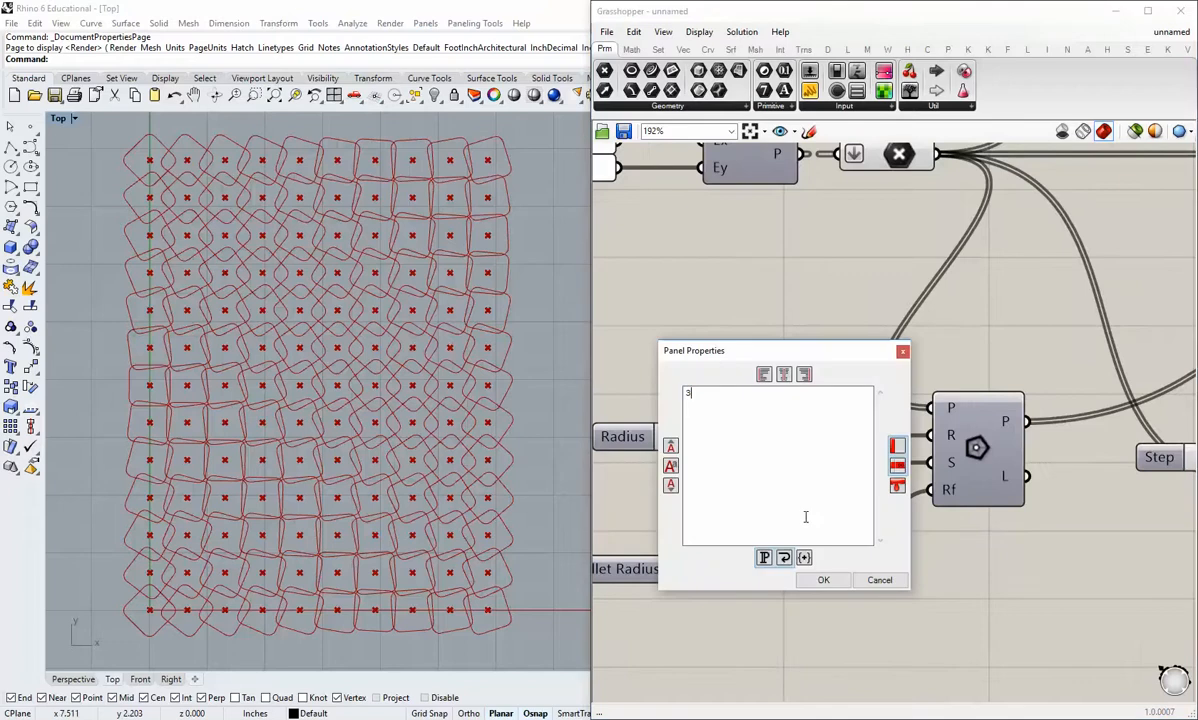
{"action": "left_click", "coordinate": [824, 582]}
Step: Try the grid's Size slider at 0.64 and set it back to 0.65
{"action": "right_click_drag", "start_coordinate": [932, 520], "coordinate": [679, 524]}
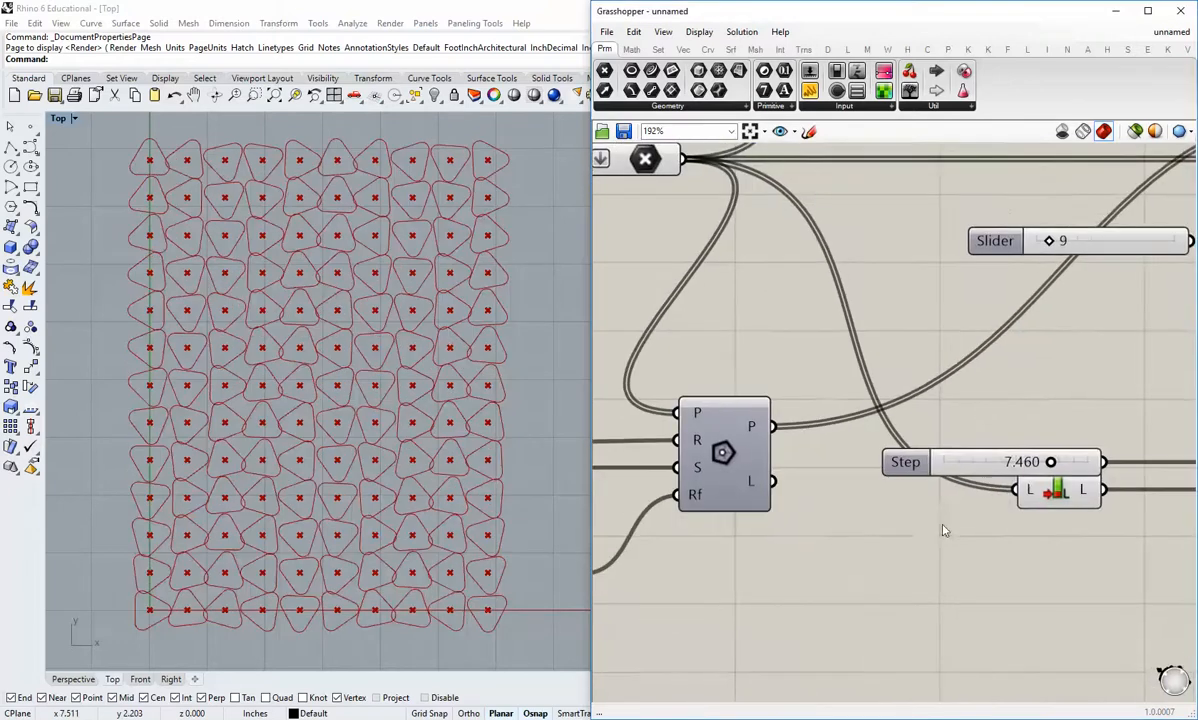
{"action": "right_click_drag", "start_coordinate": [1003, 505], "coordinate": [1034, 556]}
{"action": "right_click_drag", "start_coordinate": [598, 358], "coordinate": [1047, 549]}
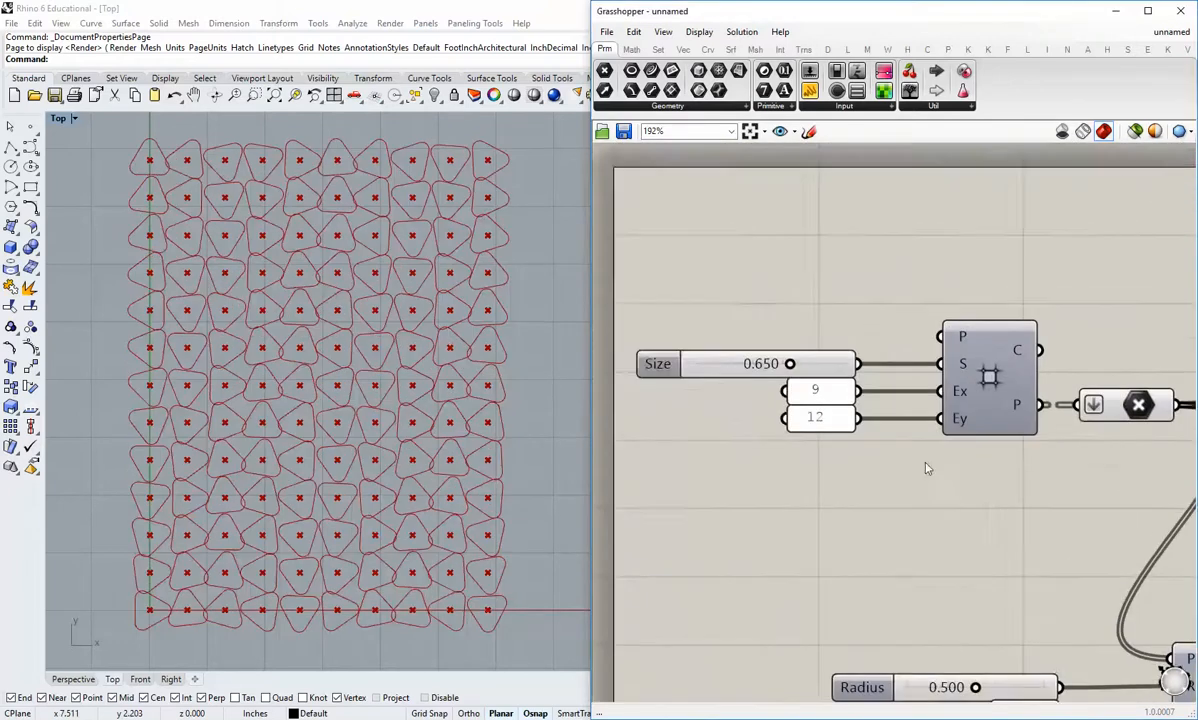
{"action": "scroll", "coordinate": [814, 372], "scroll_direction": "up", "scroll_amount": 2}
{"action": "mouse_move", "coordinate": [781, 358]}
{"action": "left_mouse_down"}
{"action": "mouse_move", "coordinate": [767, 357]}
{"action": "mouse_move", "coordinate": [781, 361]}
{"action": "left_mouse_up"}
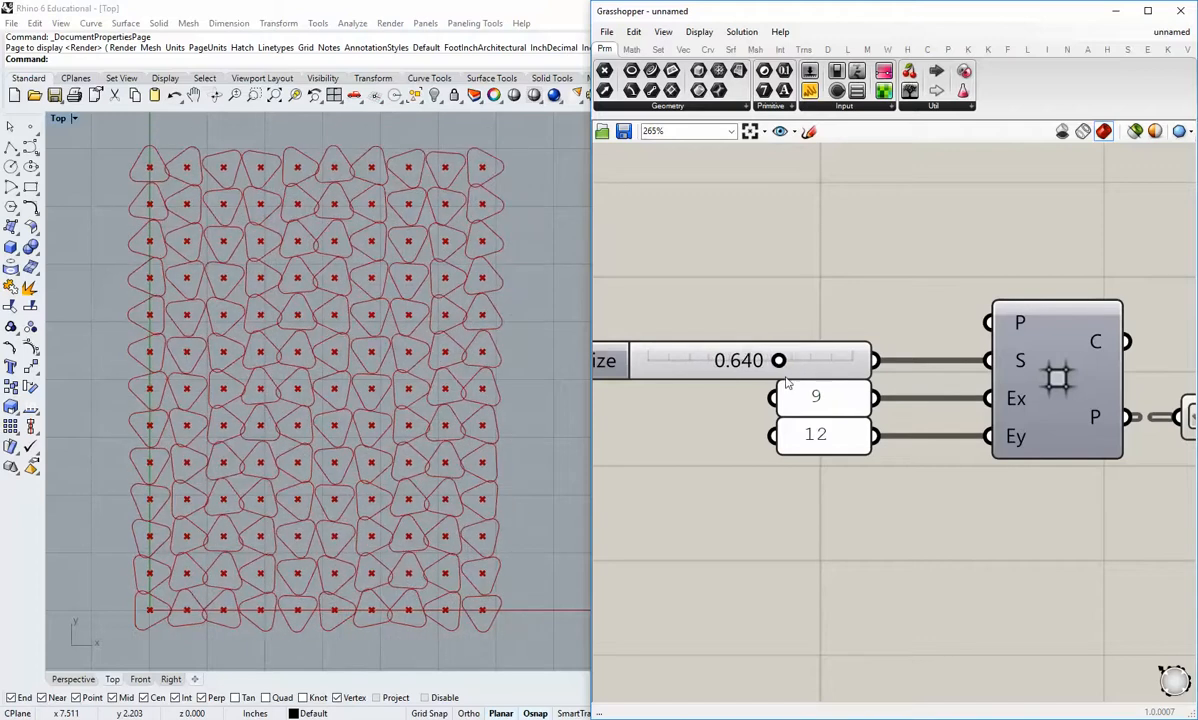
{"action": "right_click_drag", "start_coordinate": [754, 472], "coordinate": [752, 431]}
{"action": "double_click", "coordinate": [797, 316]}
{"action": "left_click", "coordinate": [759, 321]}
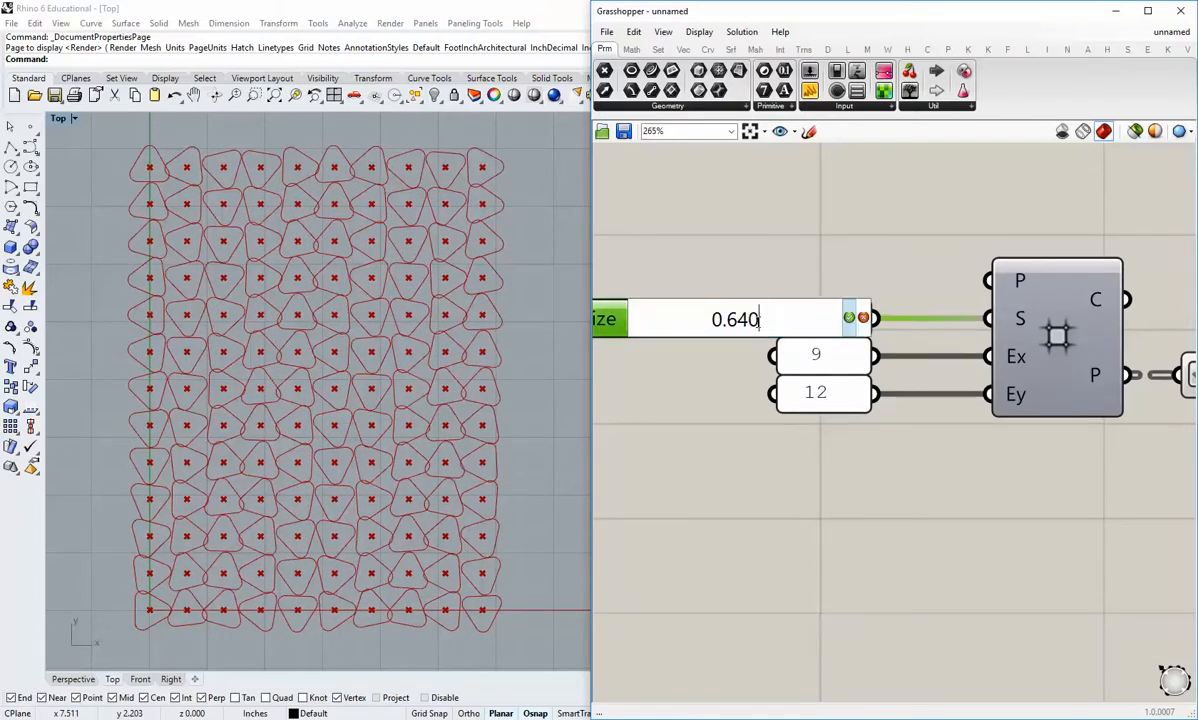
{"action": "left_click_drag", "start_coordinate": [759, 321], "coordinate": [741, 321]}
{"action": "type", "text": "5"}
{"action": "left_click", "coordinate": [849, 318]}
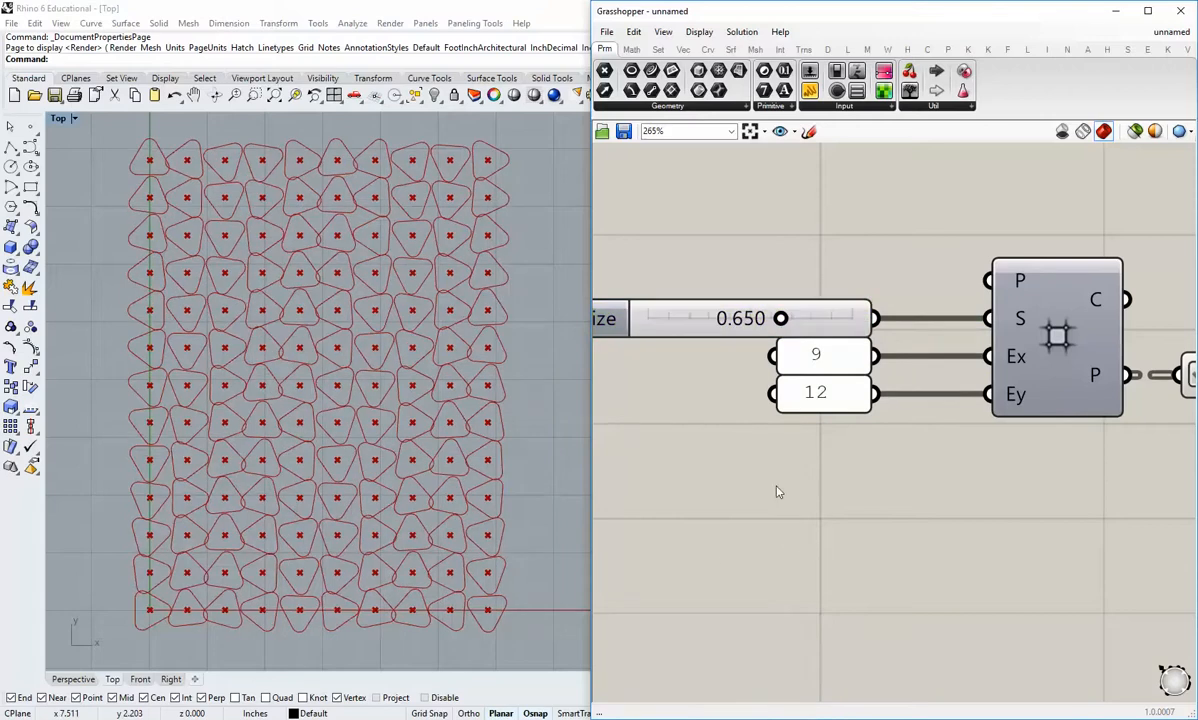
{"action": "double_click", "coordinate": [826, 366]}
{"action": "left_click", "coordinate": [919, 476]}
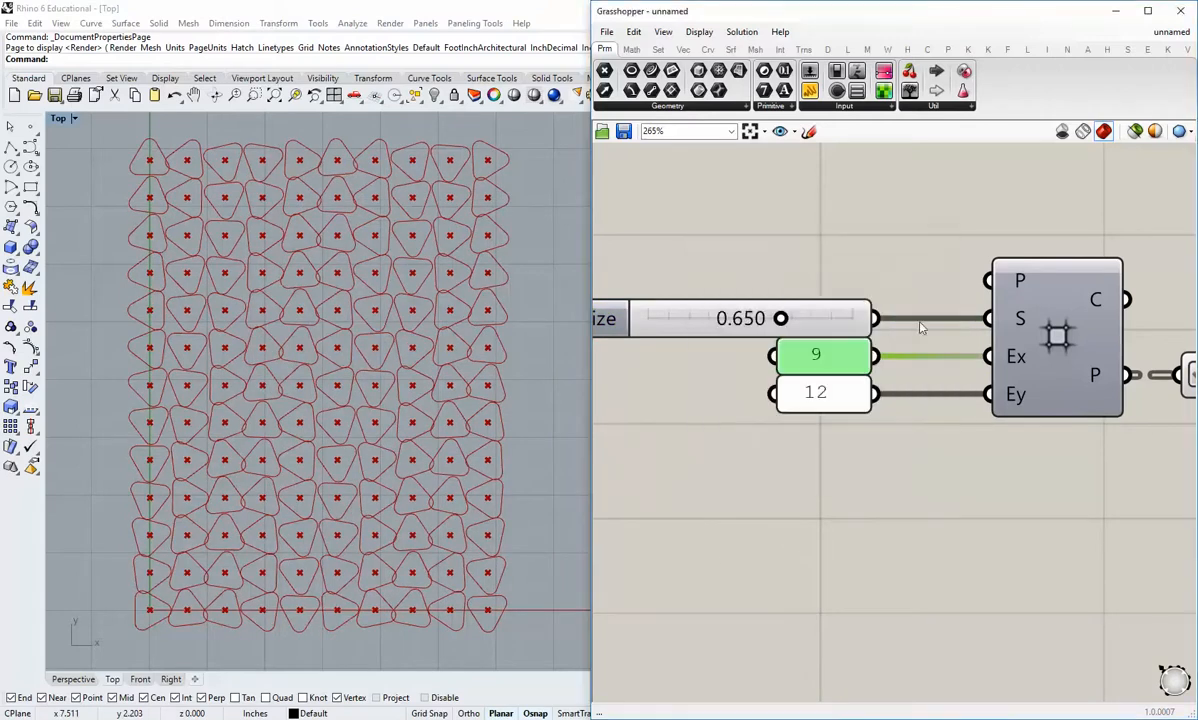
Step: Raise the polygon Radius slider to about 0.6 to test larger overlapping shapes
{"action": "scroll", "coordinate": [797, 557], "scroll_direction": "down", "scroll_amount": 5}
{"action": "scroll", "coordinate": [818, 449], "scroll_direction": "up", "scroll_amount": 4}
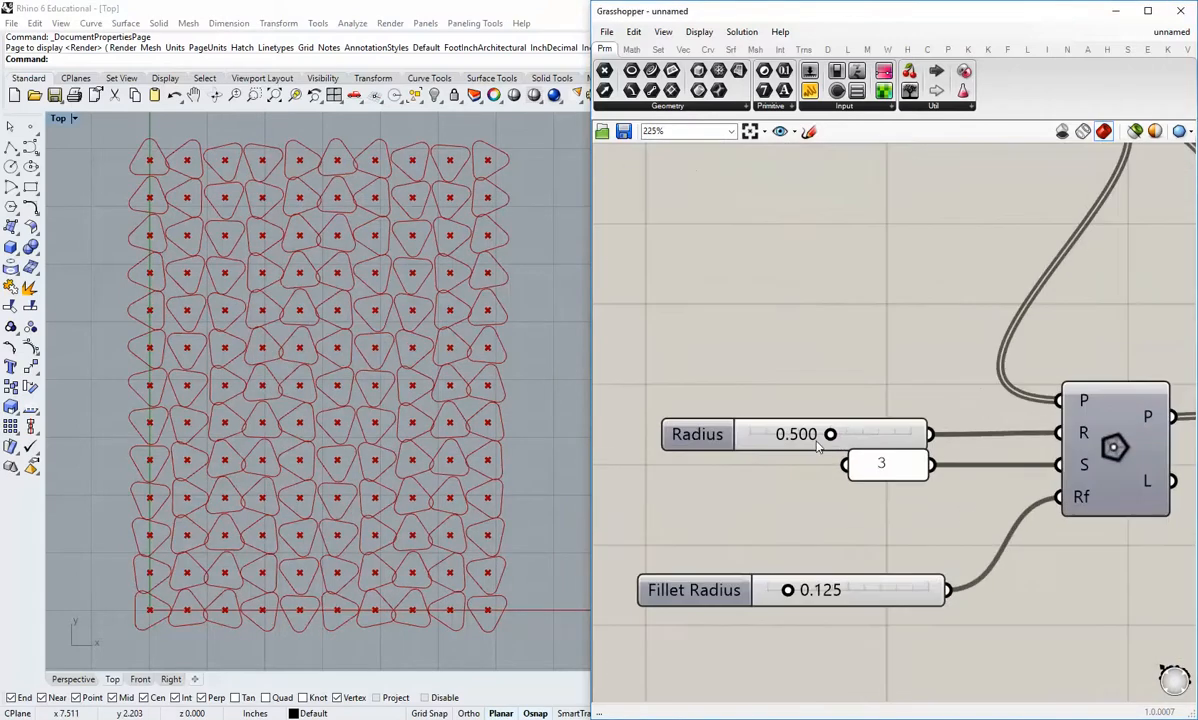
{"action": "left_click_drag", "start_coordinate": [834, 437], "coordinate": [841, 437]}
{"action": "left_click_drag", "start_coordinate": [852, 444], "coordinate": [851, 446]}
{"action": "right_click_drag", "start_coordinate": [755, 553], "coordinate": [721, 510]}
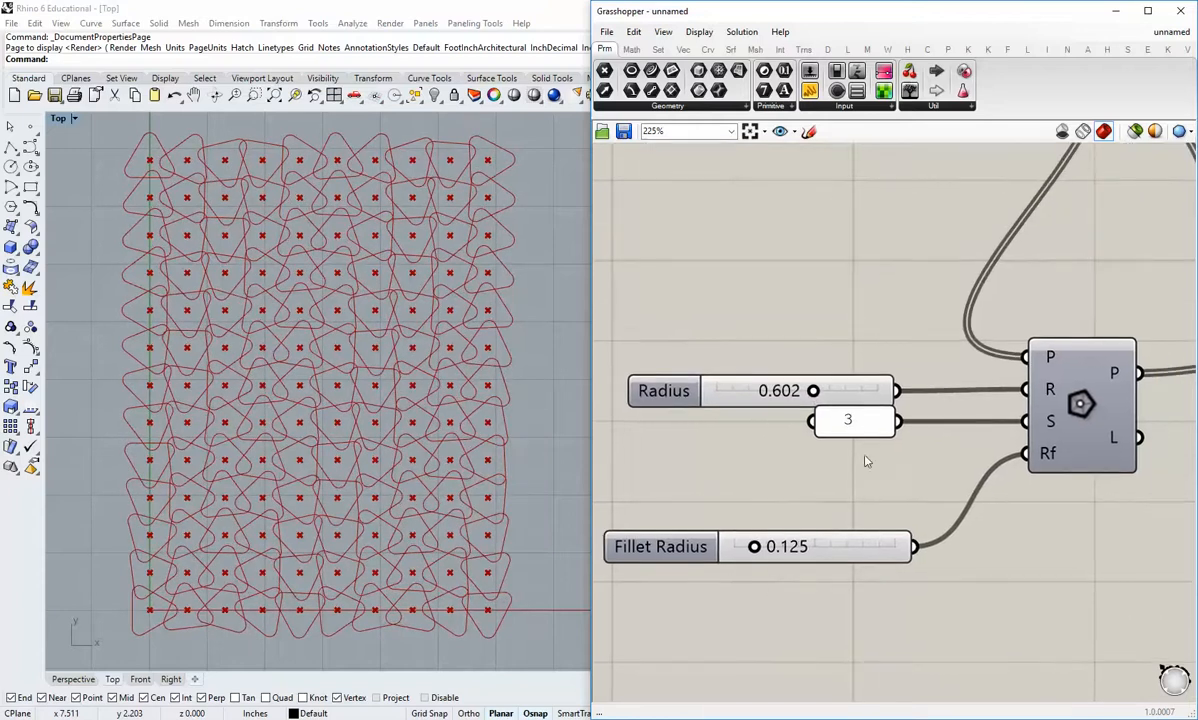
Step: Set the Polygon component's segment count panel to 5
{"action": "right_click_drag", "start_coordinate": [866, 456], "coordinate": [776, 460]}
{"action": "double_click", "coordinate": [748, 434]}
{"action": "type", "text": "5"}
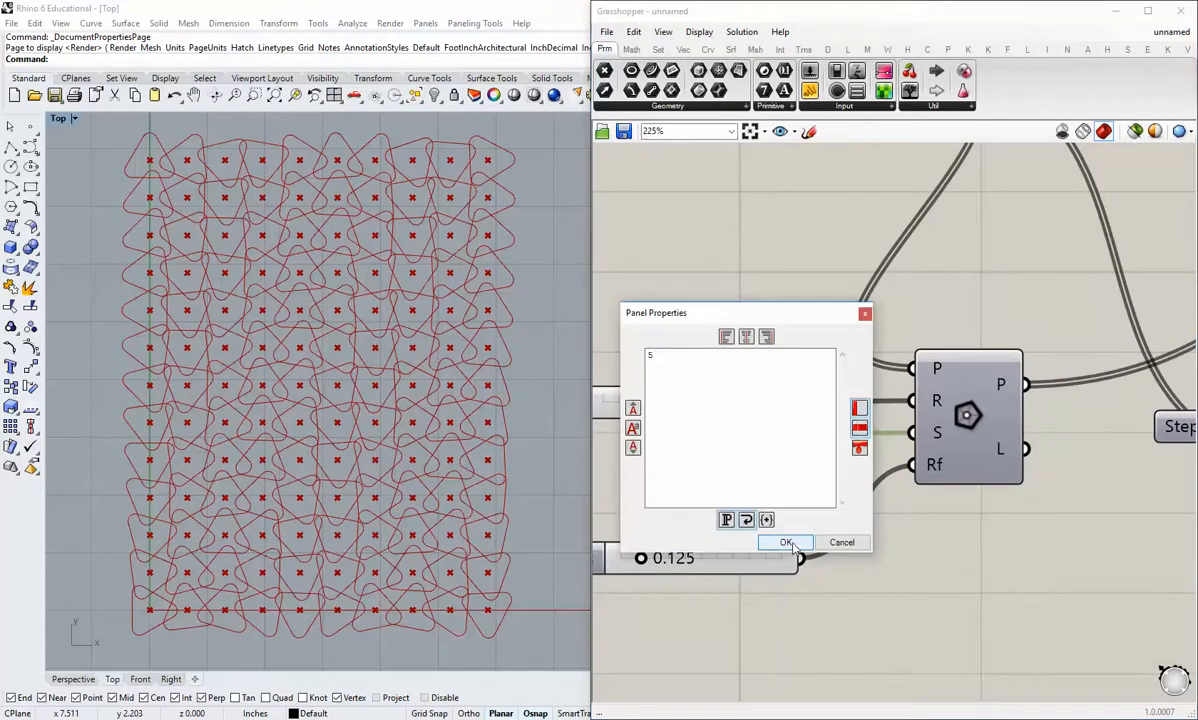
{"action": "left_click", "coordinate": [788, 543]}
Step: Test the polygon Radius at about 0.45, inspect the overlaps in the Top viewport, and raise the Radius to about 0.66
{"action": "scroll", "coordinate": [843, 447], "scroll_direction": "up", "scroll_amount": 2}
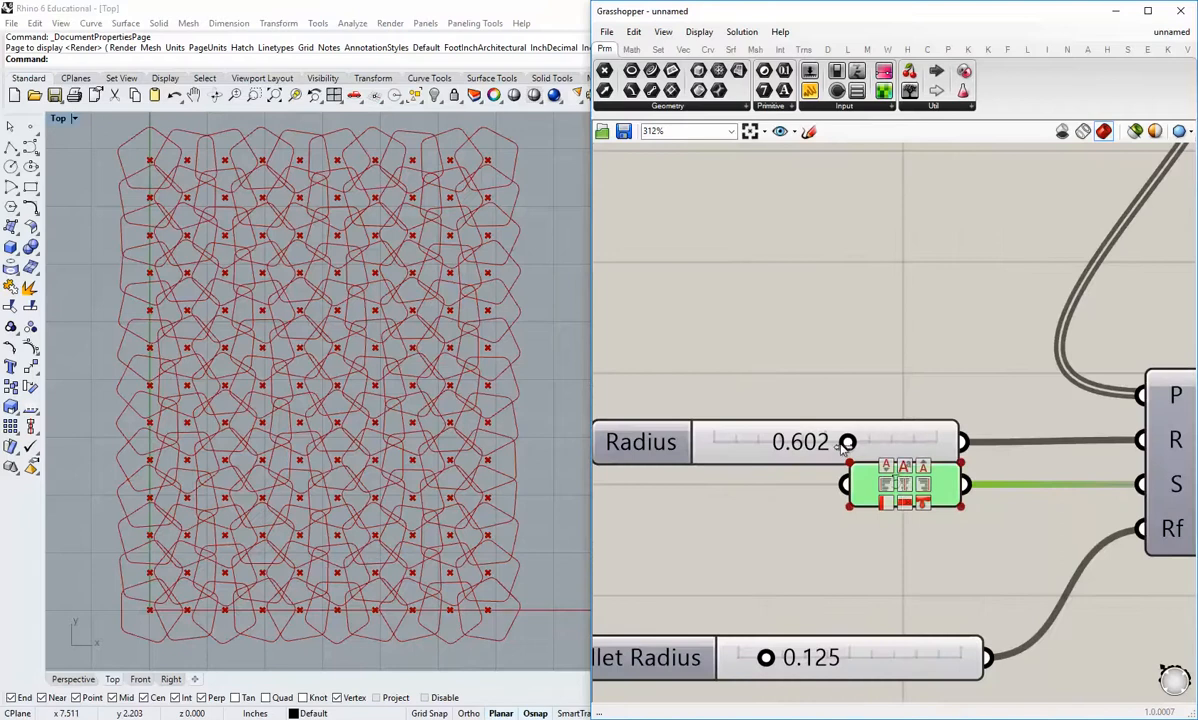
{"action": "left_click_drag", "start_coordinate": [845, 443], "coordinate": [810, 451]}
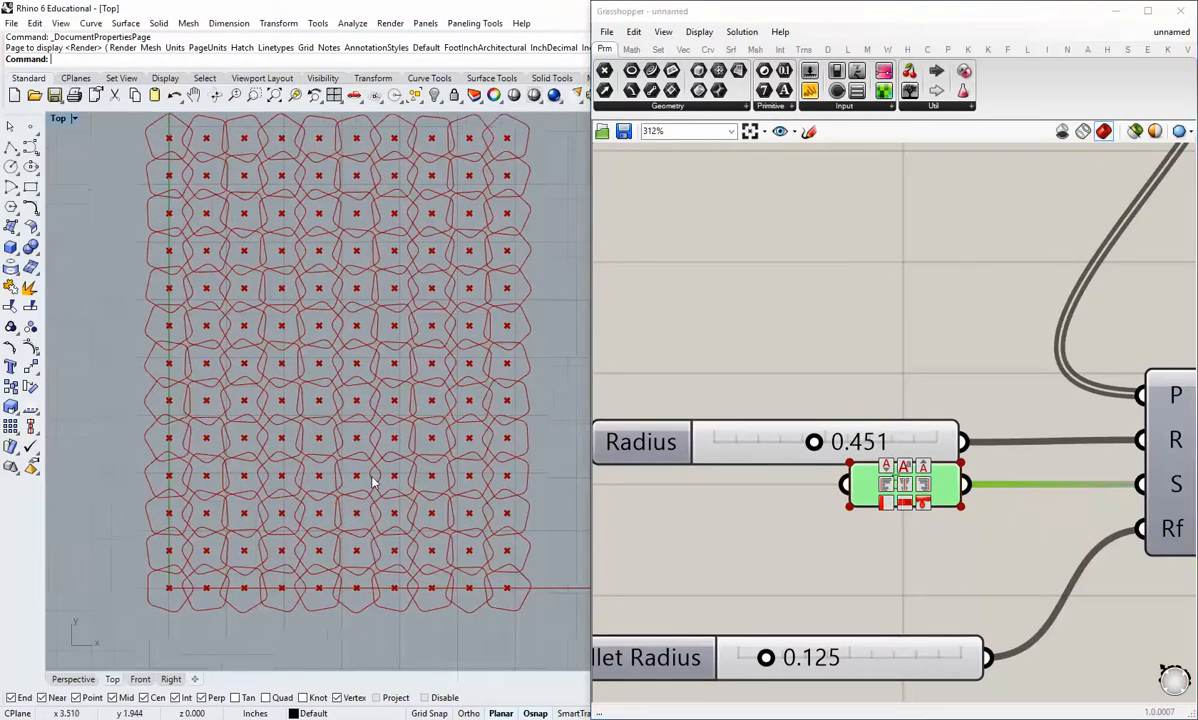
{"action": "scroll", "coordinate": [270, 423], "scroll_direction": "up", "scroll_amount": 5}
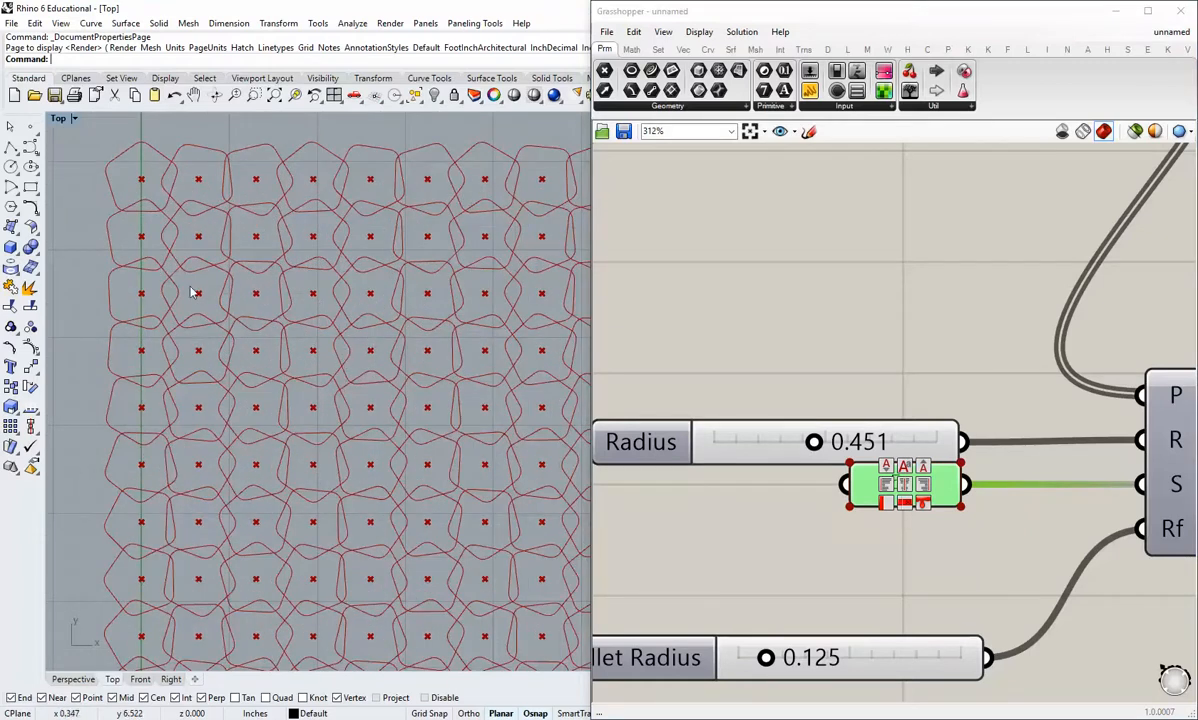
{"action": "left_click_drag", "start_coordinate": [814, 442], "coordinate": [860, 442]}
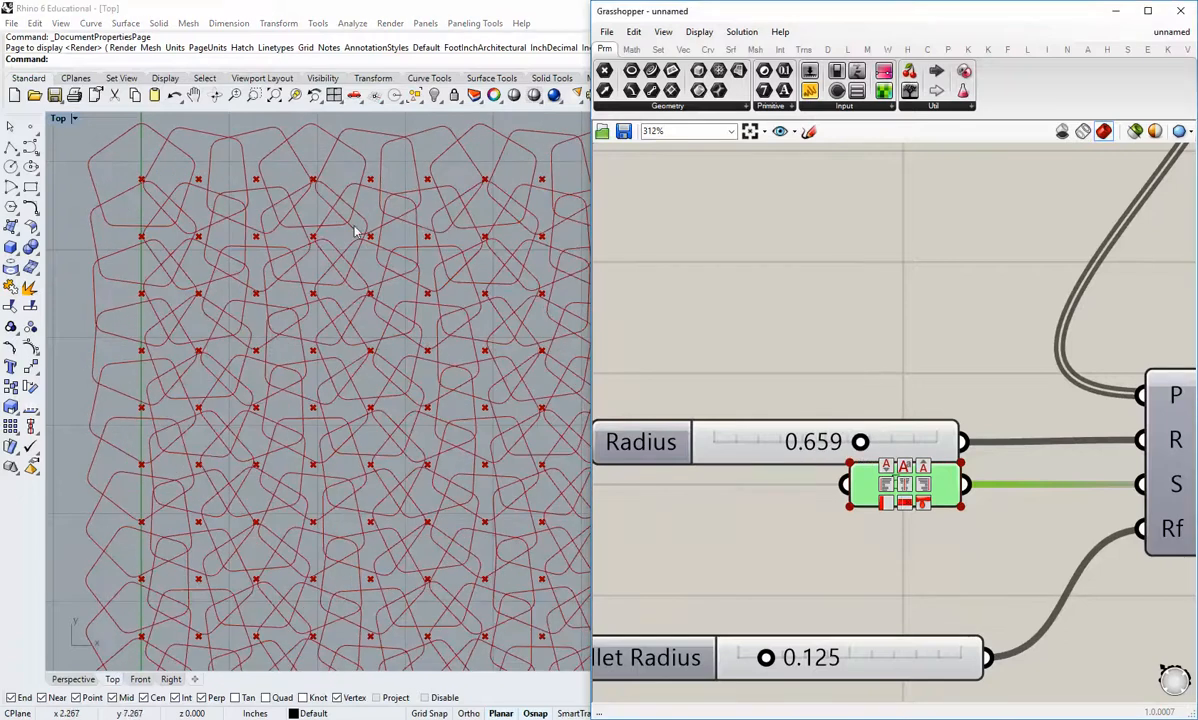